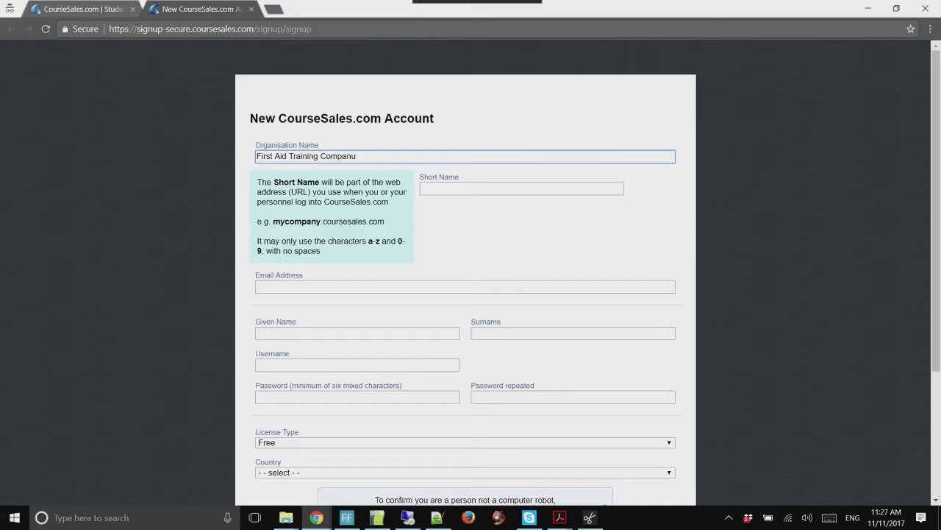
Correct the organisation name to 'First Aid Training Company' and set the short name to fatc
key("BackSpace")
type("y")
key("Tab")
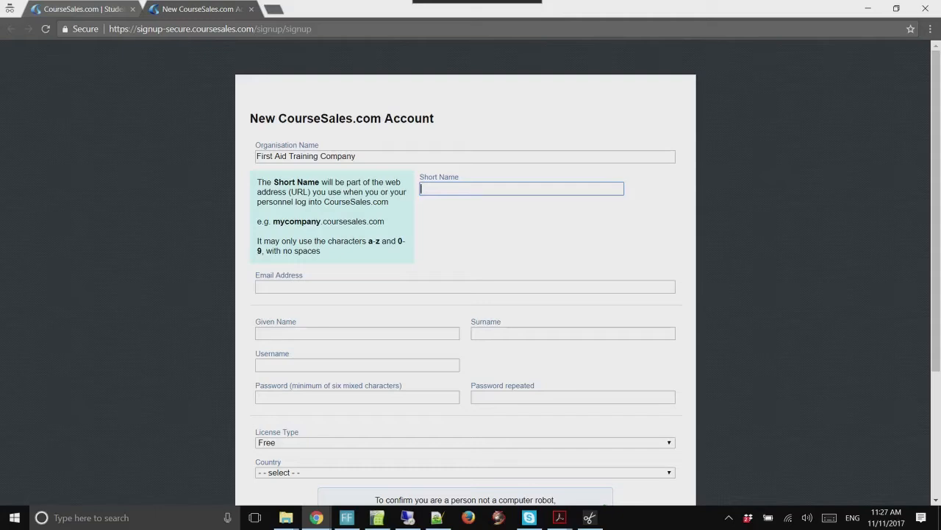
left_click_drag(273, 221, 384, 222)
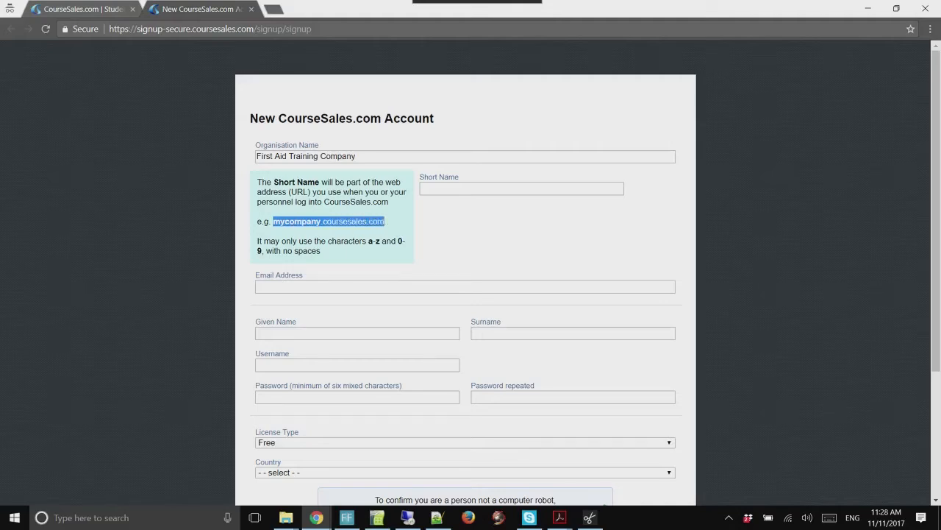
left_click(471, 189)
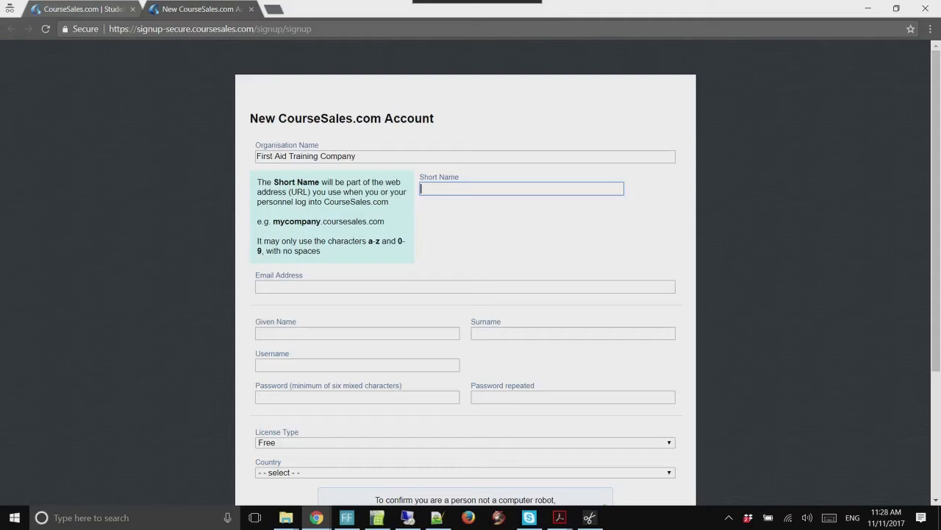
type("fatv")
key("BackSpace")
type("c")
Fill in the contact's e-mail address, given name and surname
key("Tab")
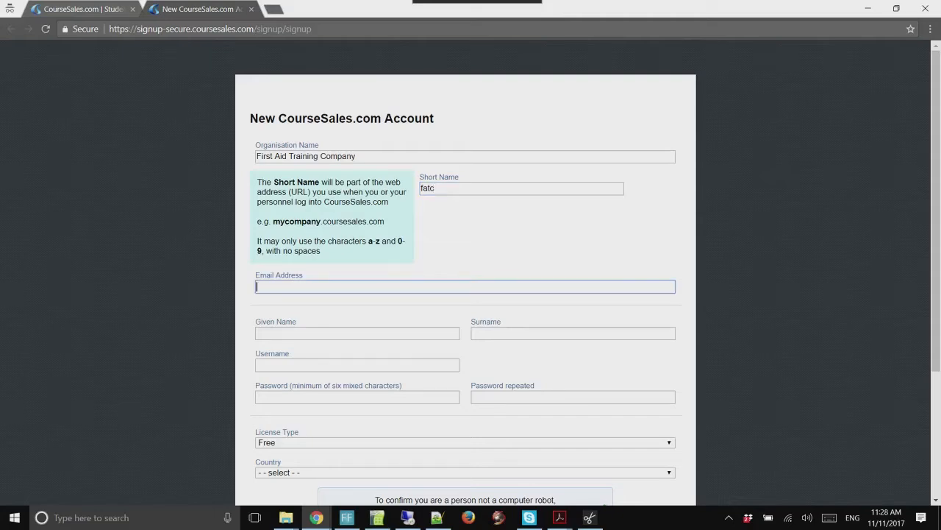
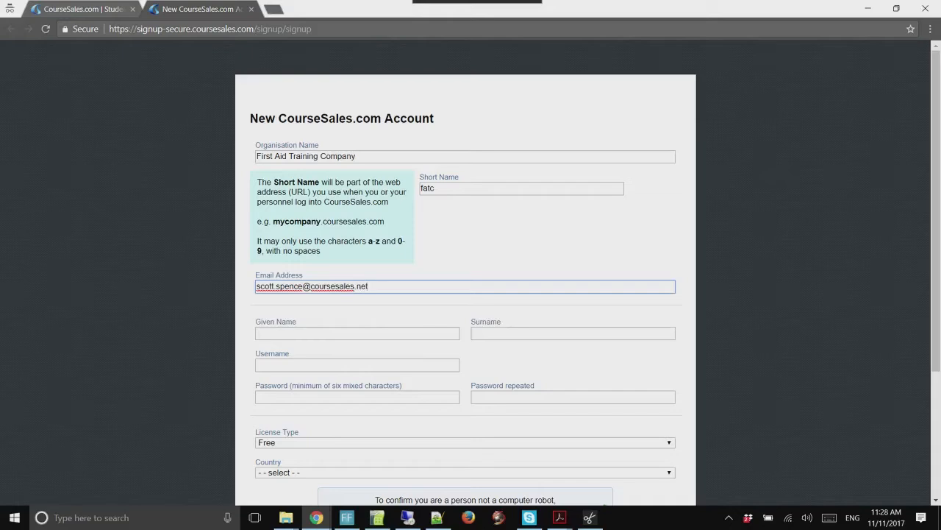
key("Tab")
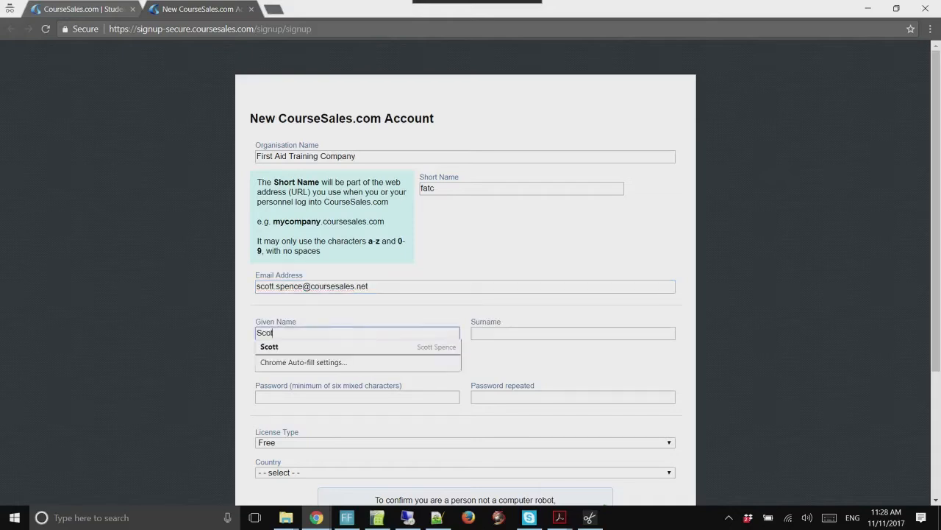
key("Tab")
Enter the account username and type the password in both password fields
key("Tab")
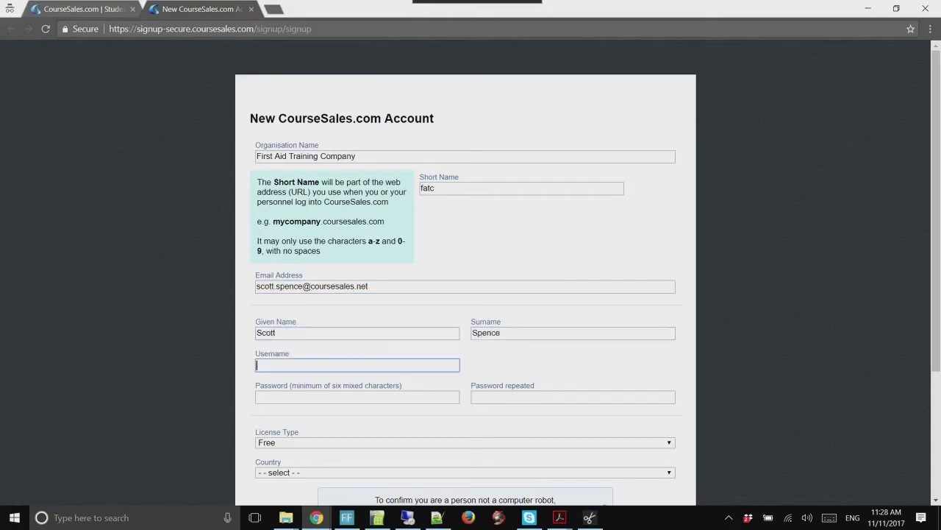
key("Tab")
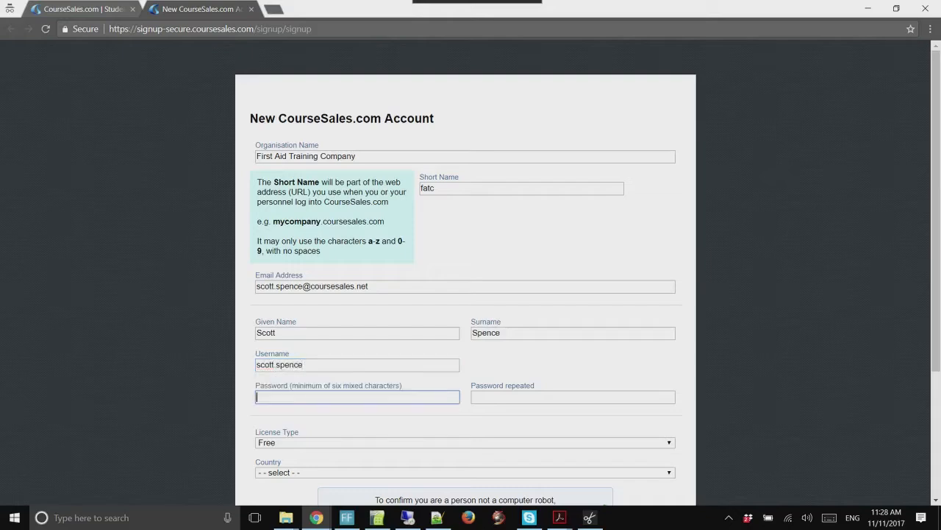
type("*********")
key("Tab")
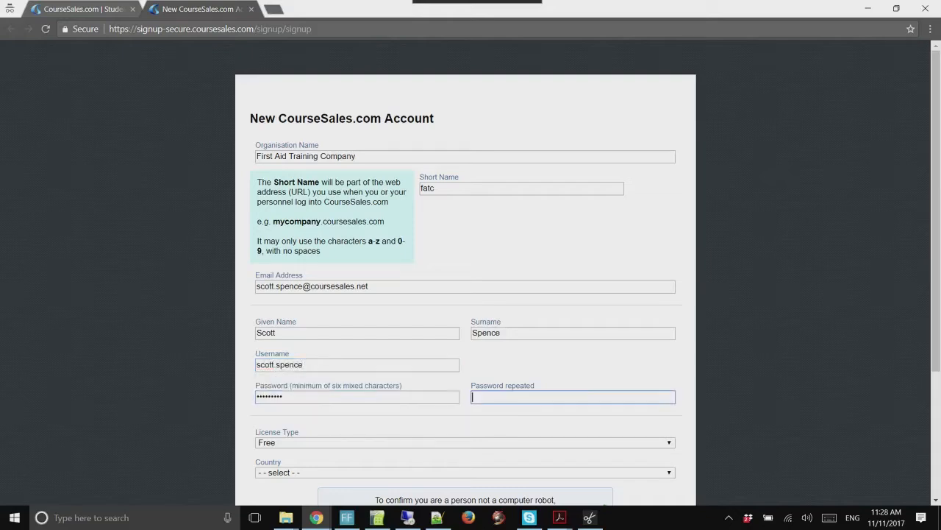
type("*********")
Choose the International Training Organisation licence, pass the bomb robot check, and submit the signup
left_click(464, 443)
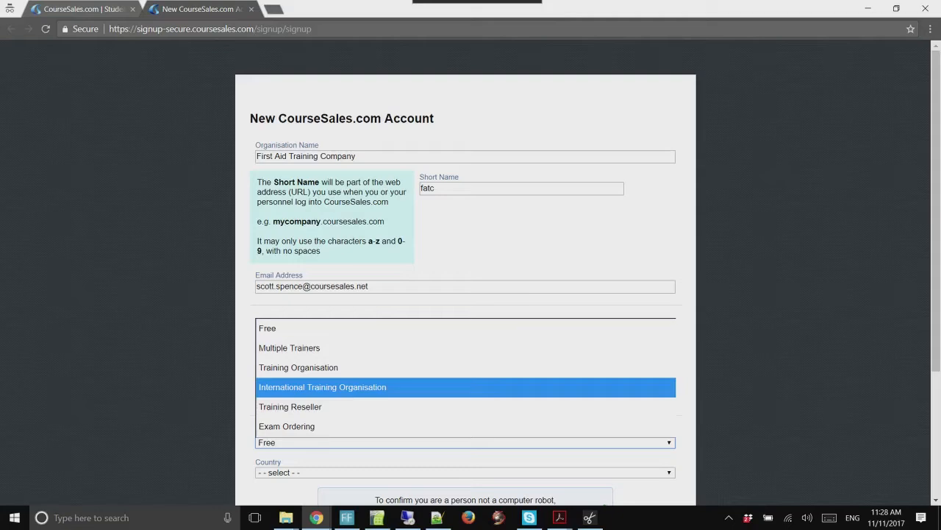
left_click(322, 386)
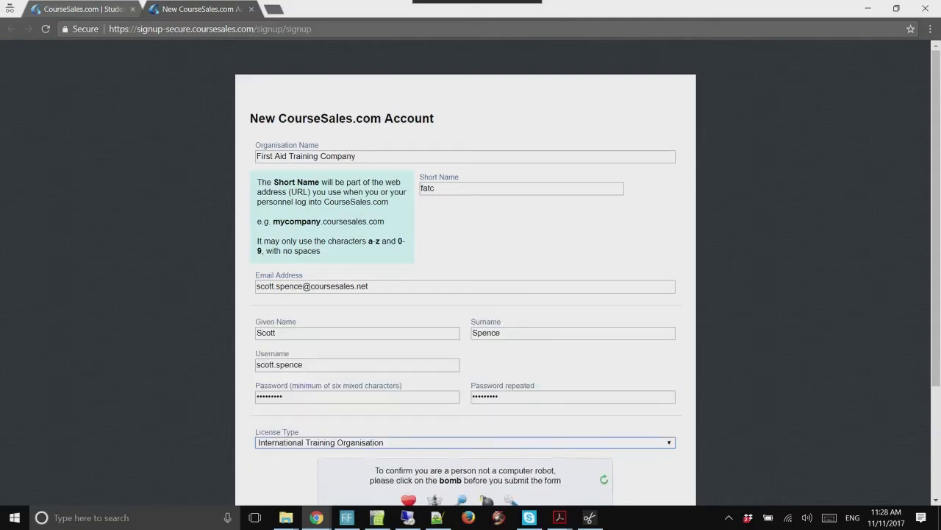
scroll(466, 294, "down", 1)
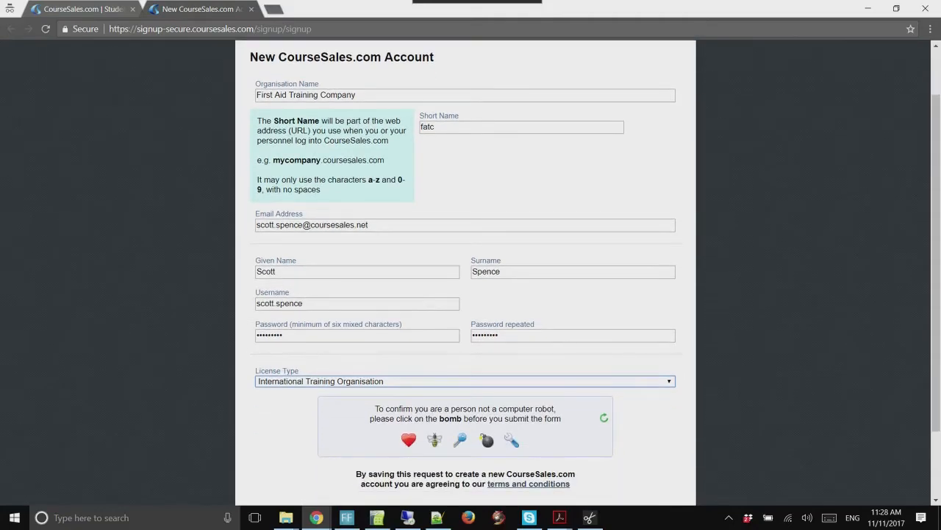
left_click(486, 440)
scroll(486, 411, "down", 1)
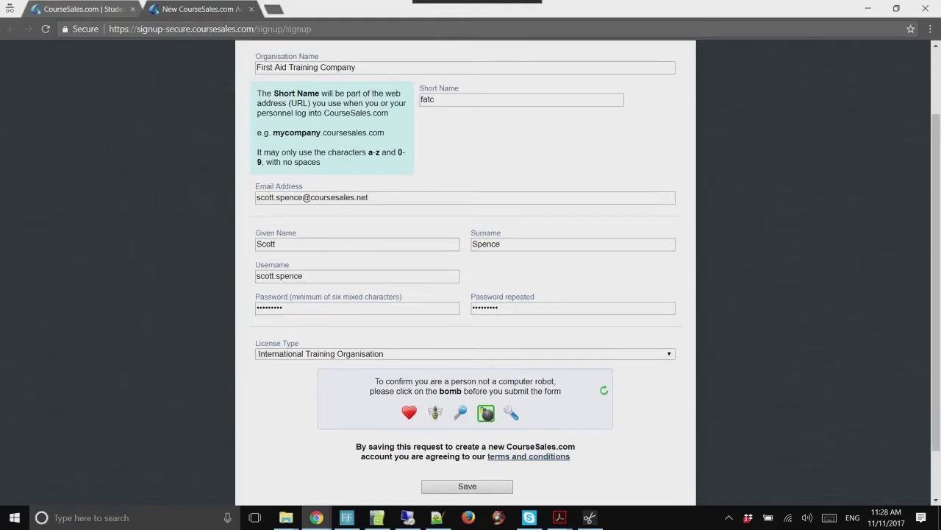
left_click(467, 486)
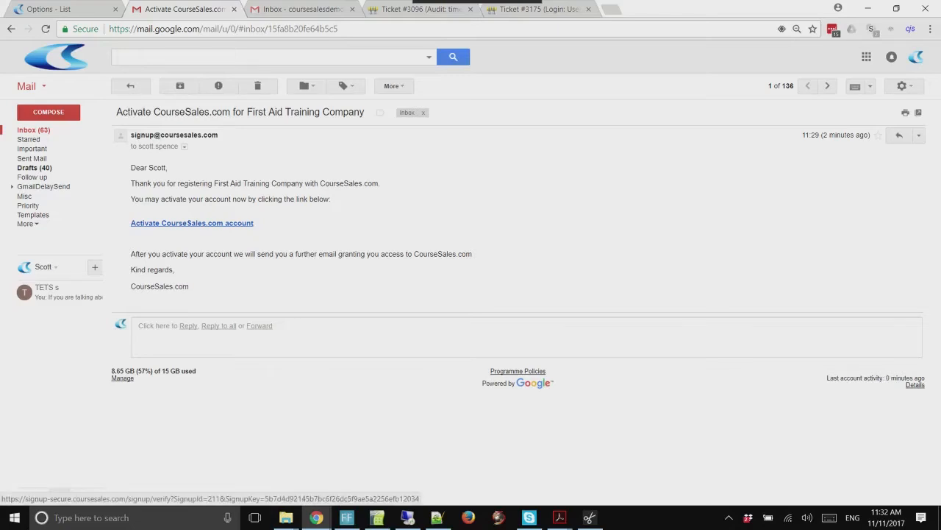
Follow the 'Activate CourseSales.com account' link in the activation e-mail
left_click(192, 223)
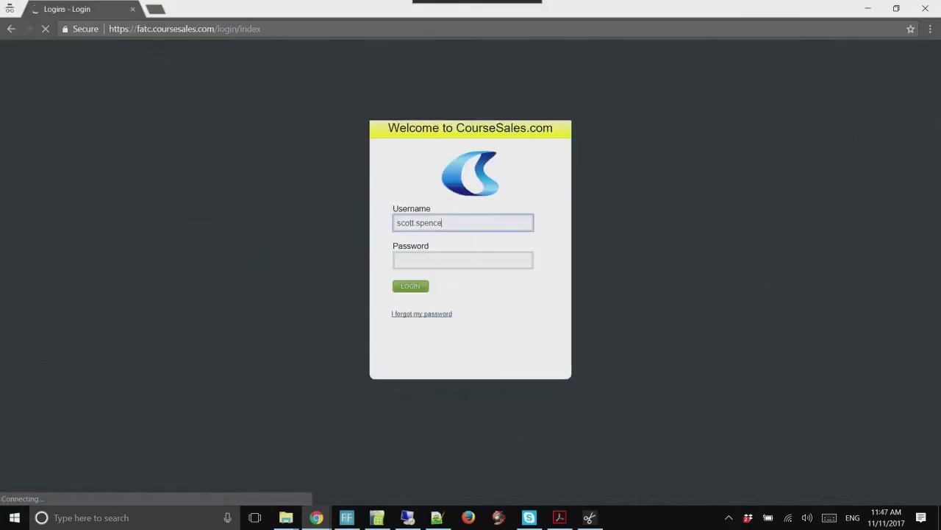
Log in to the new fatc account with the account password
key("Tab")
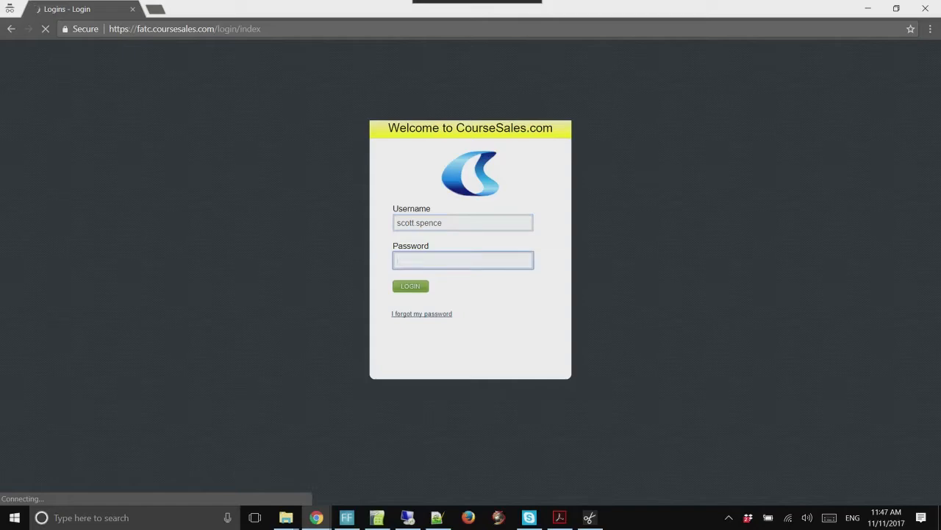
type("••••••••")
key("Return")
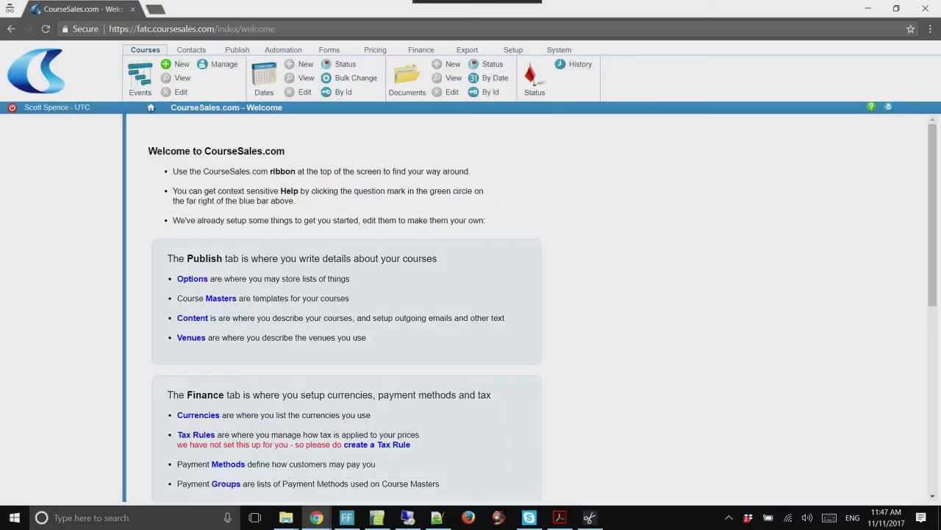
Review the Welcome page, noting the Tax Rules message that none exist yet
scroll(471, 309, "down", 2)
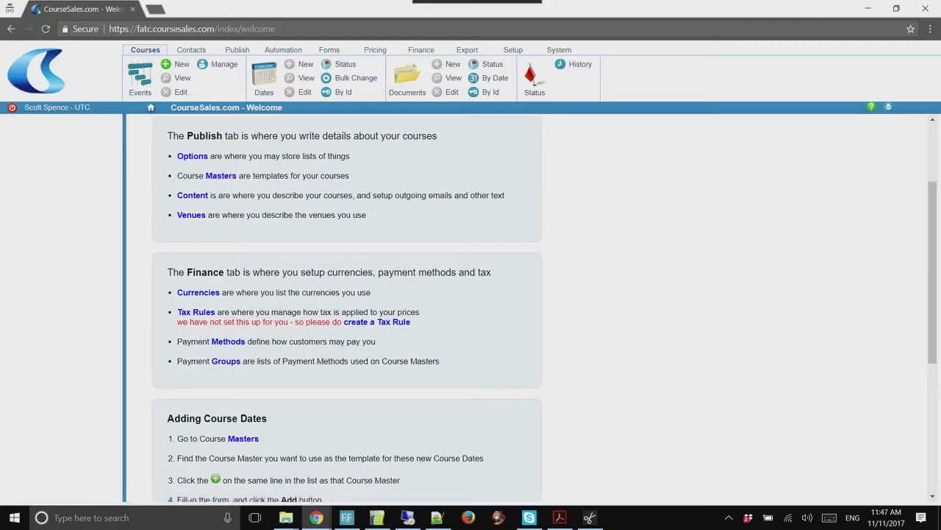
left_click_drag(177, 312, 411, 321)
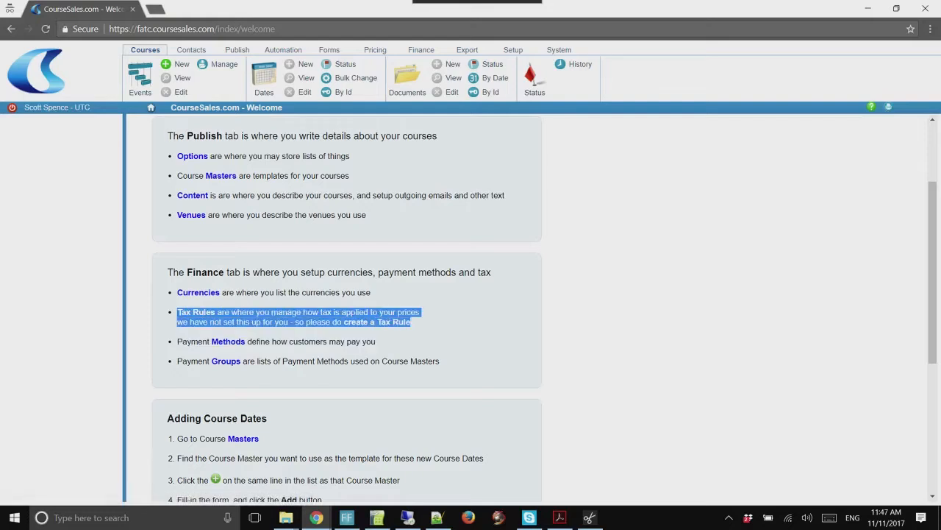
left_click(435, 322)
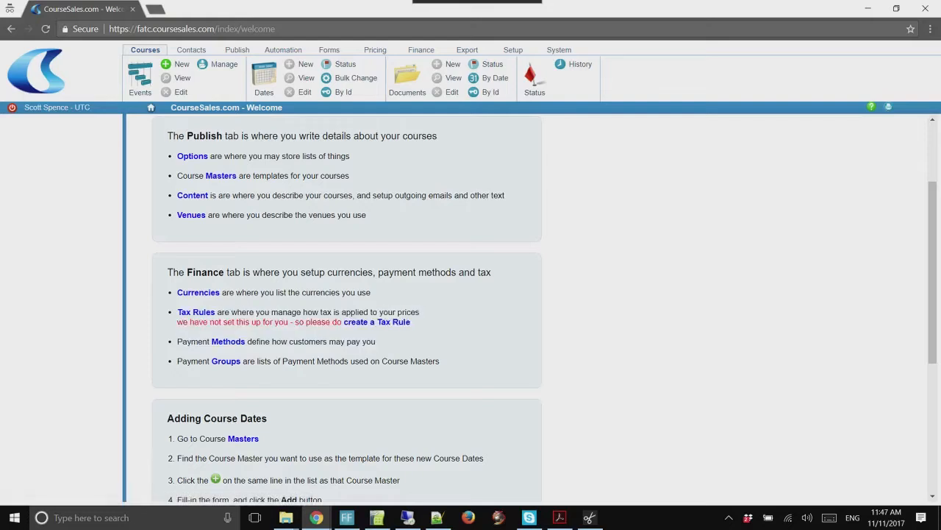
scroll(470, 309, "down", 2)
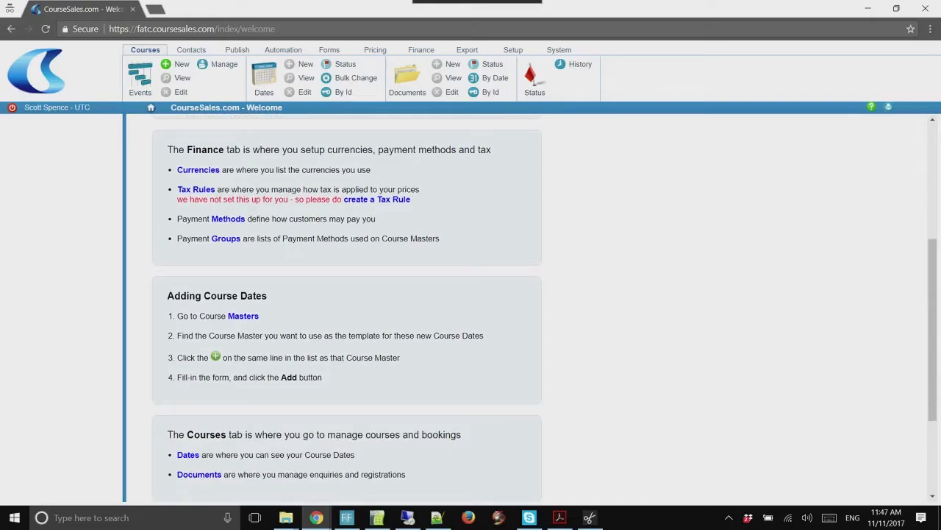
scroll(471, 309, "up", 1)
scroll(471, 309, "down", 2)
scroll(471, 309, "up", 2)
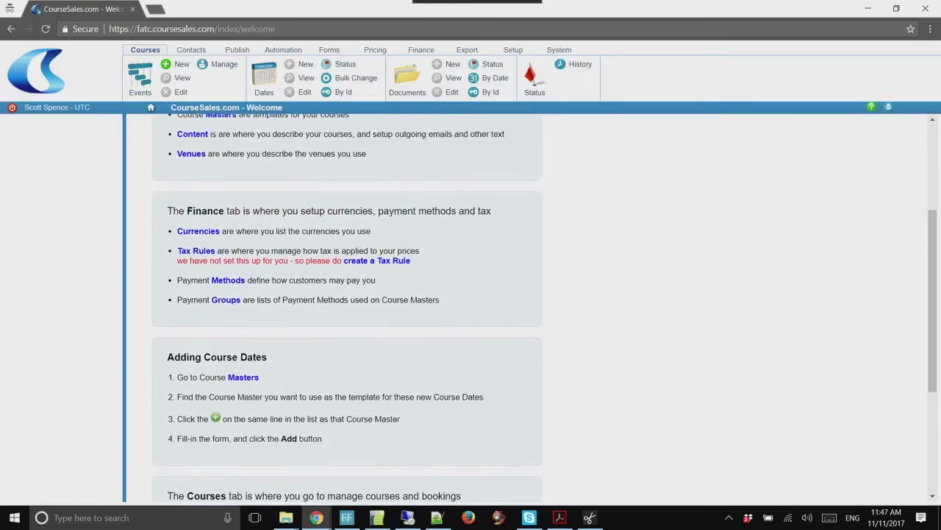
scroll(470, 309, "up", 3)
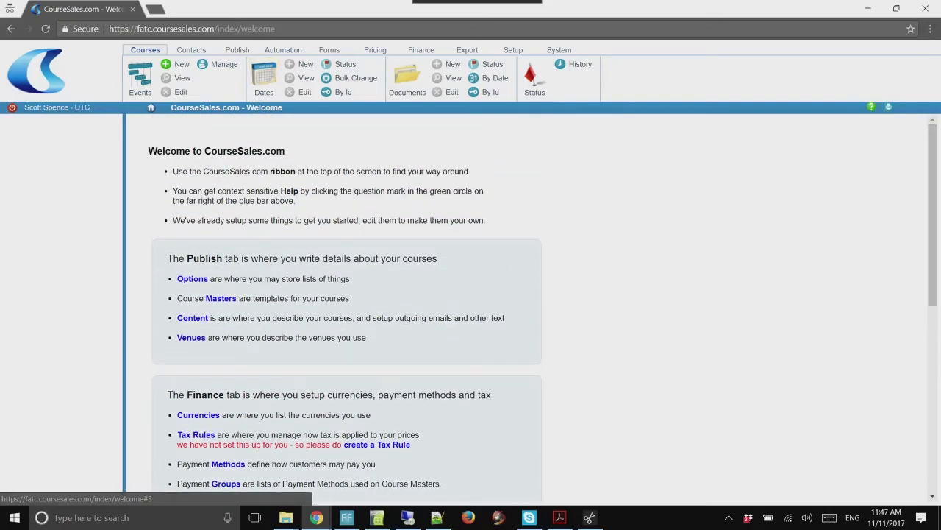
Create a new option named 'Tax Rule Type' of type Tax Rule Type under Publish > Options
left_click(237, 50)
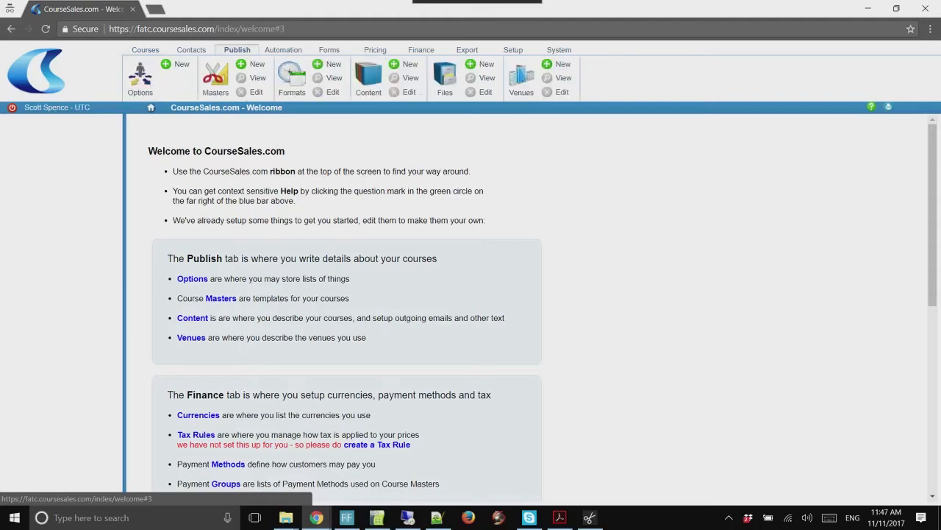
left_click(139, 73)
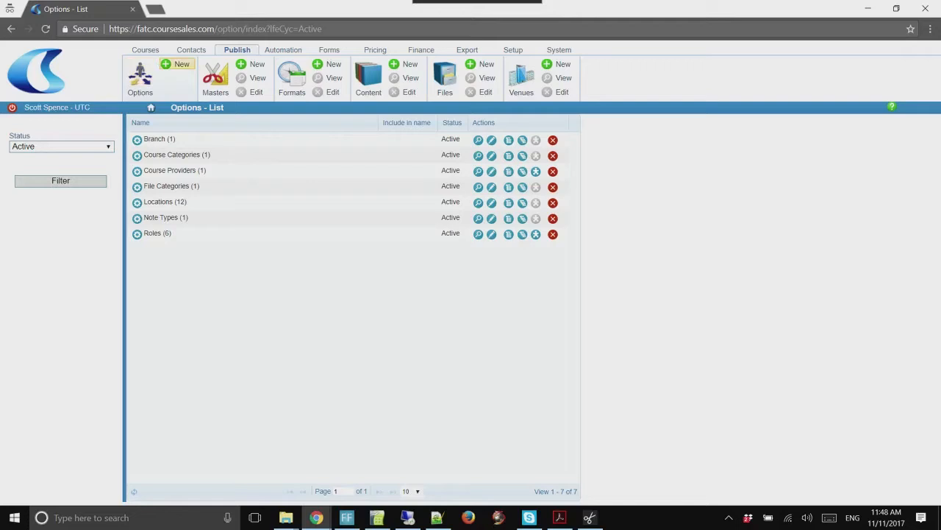
left_click(178, 65)
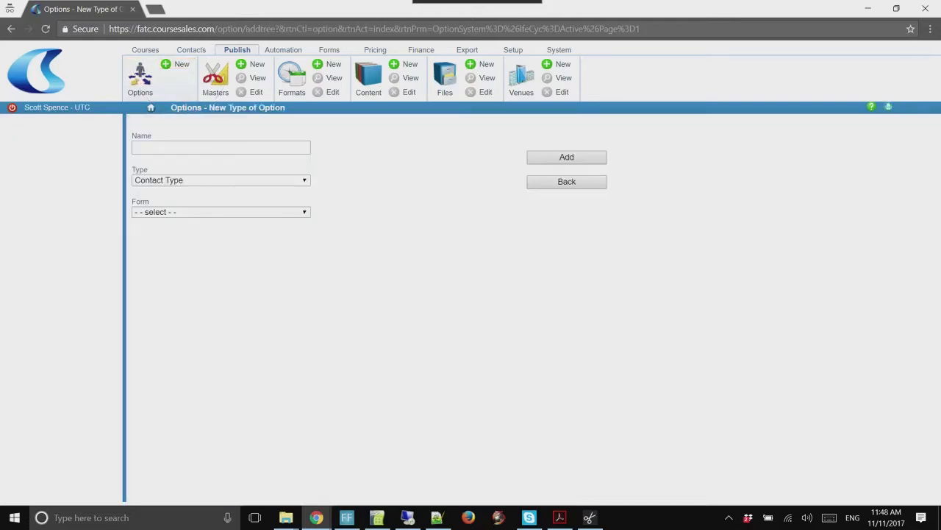
left_click(221, 181)
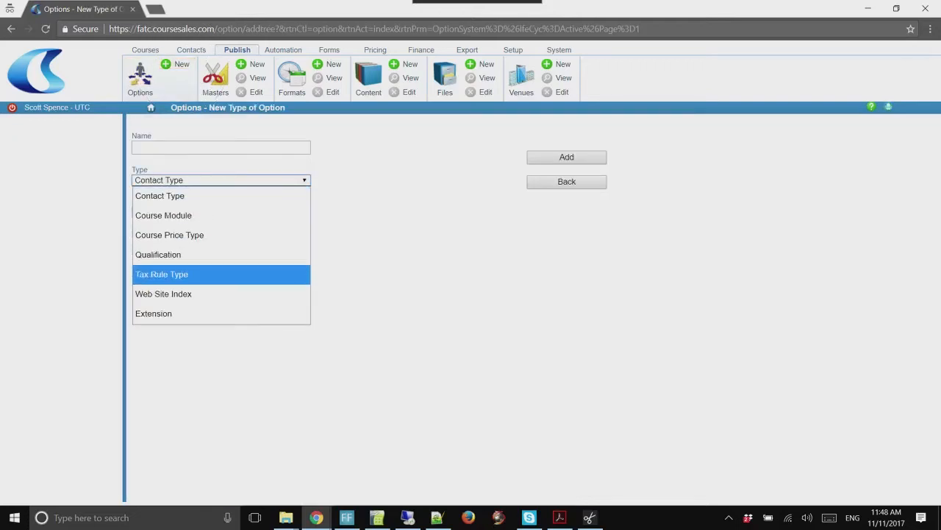
left_click(177, 274)
left_click(177, 148)
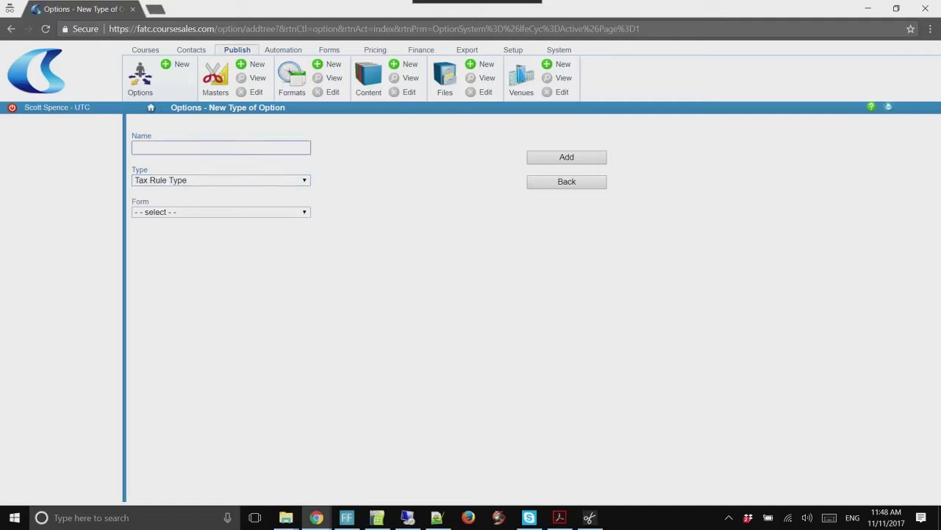
type("Tax Rule Typ")
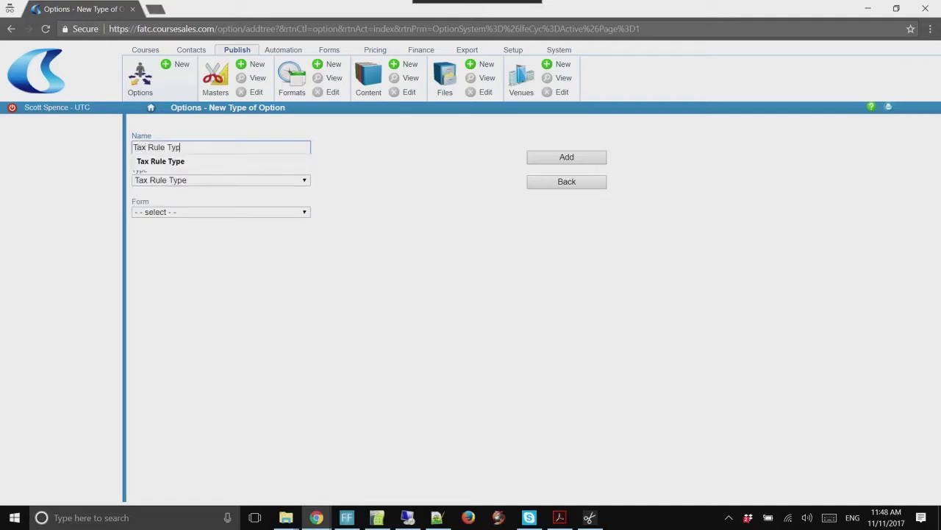
type("e")
left_click(383, 169)
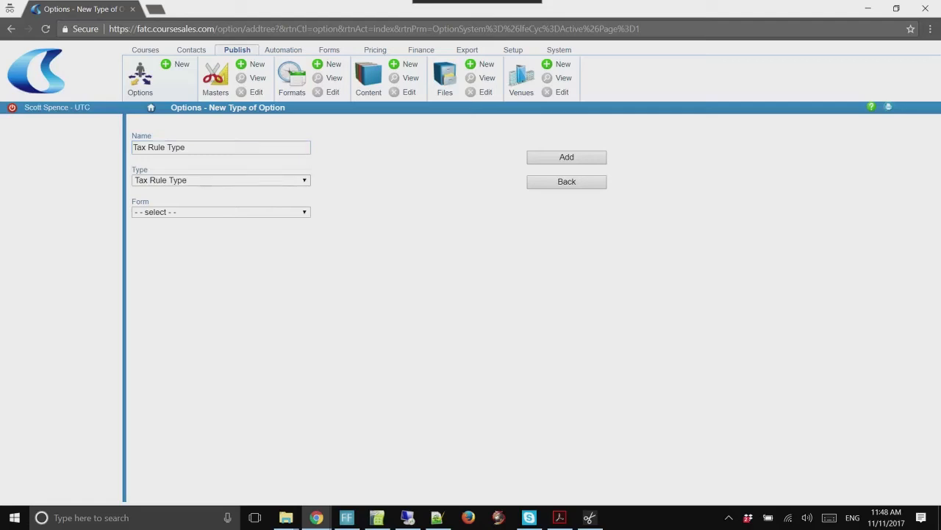
left_click(566, 156)
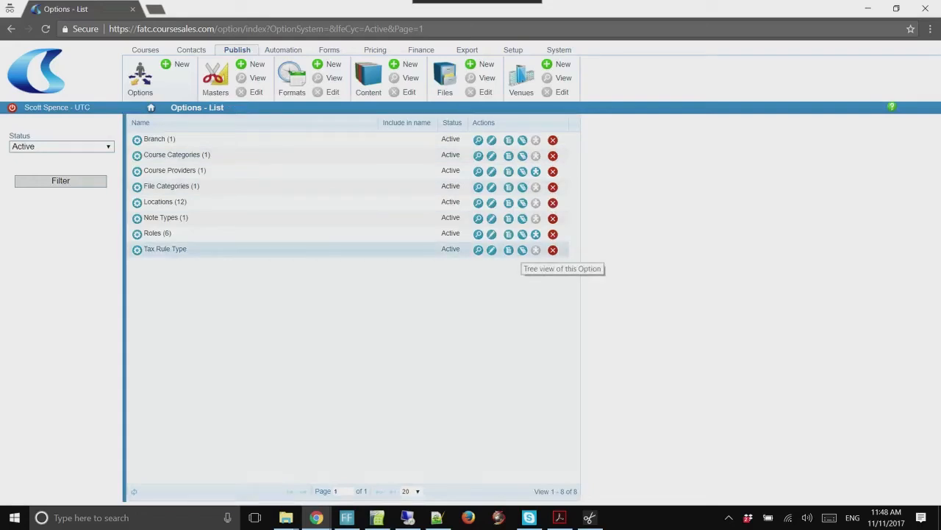
Add GST as a child option of Tax Rule Type, then go to the Finance settings
left_click(522, 250)
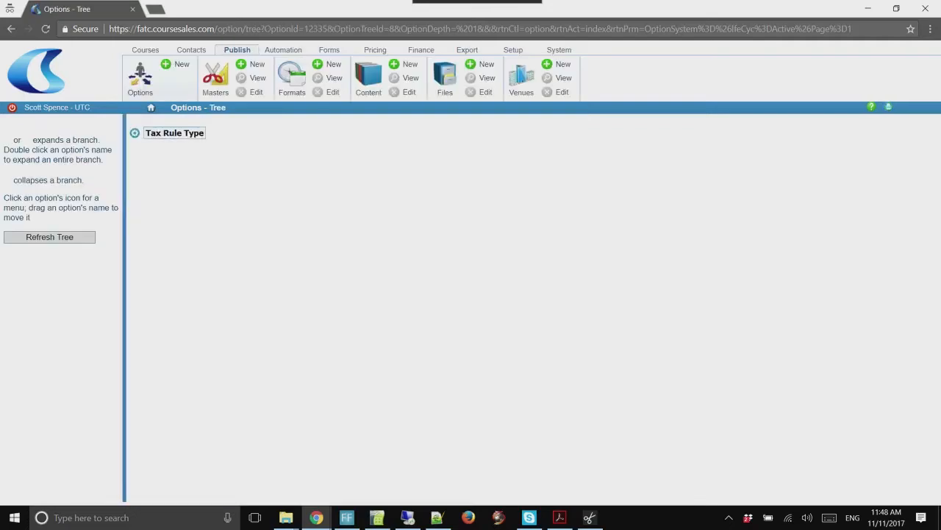
left_click(135, 134)
left_click(175, 129)
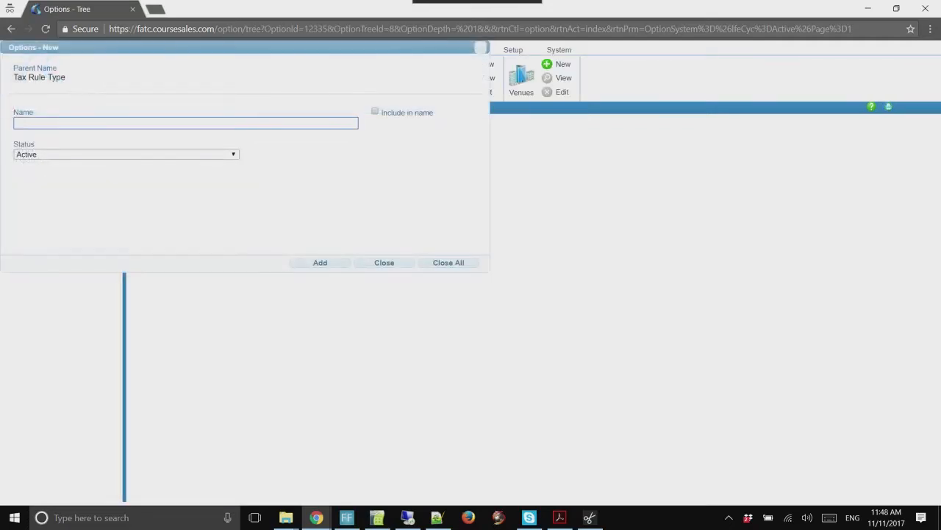
type("GST")
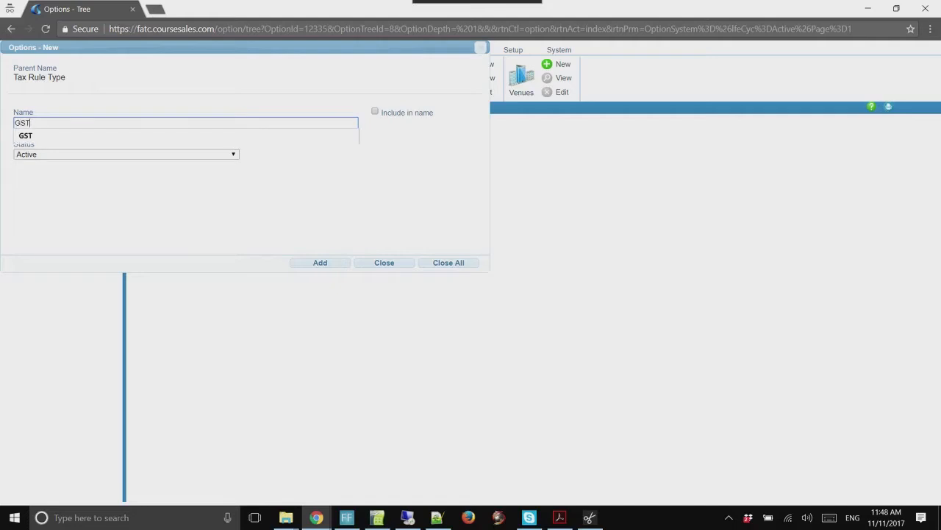
left_click(320, 263)
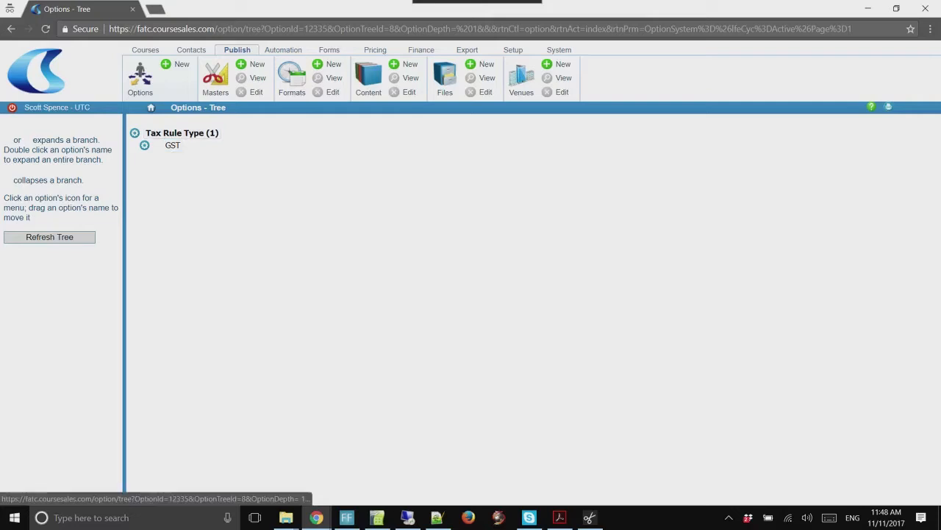
left_click(420, 50)
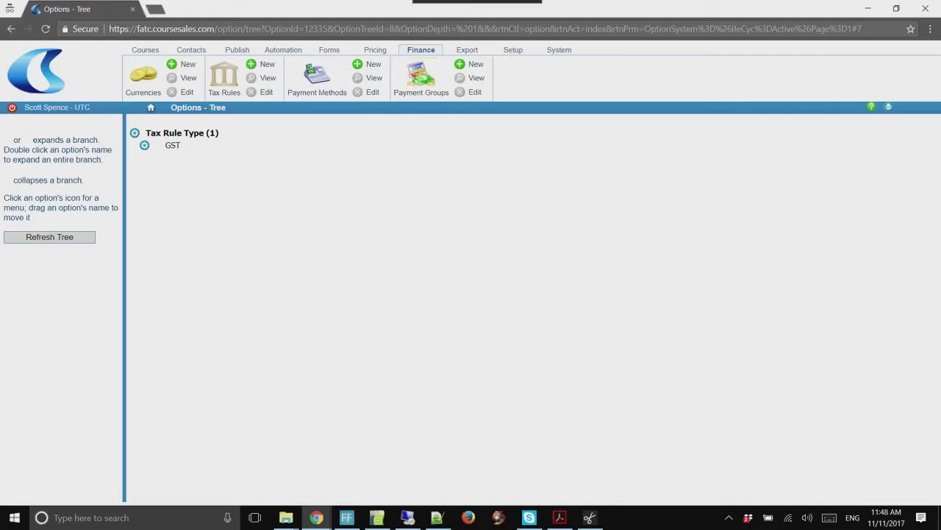
Start a new tax rule named GST with short and long tax names both GST
left_click(224, 73)
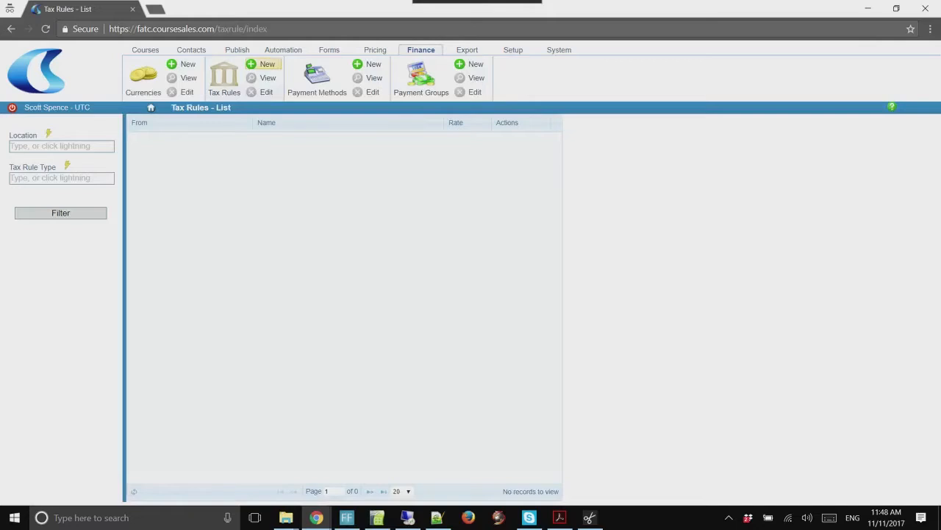
left_click(265, 65)
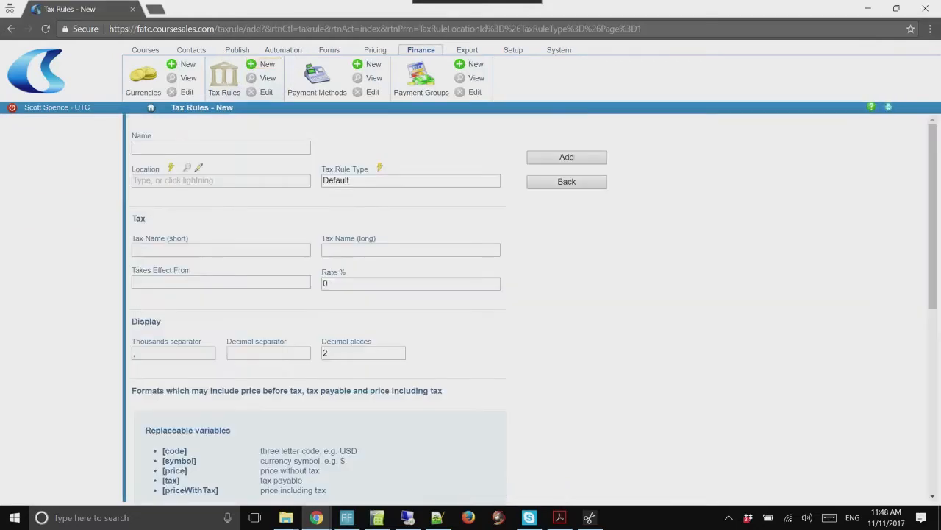
left_click(206, 148)
type("GS")
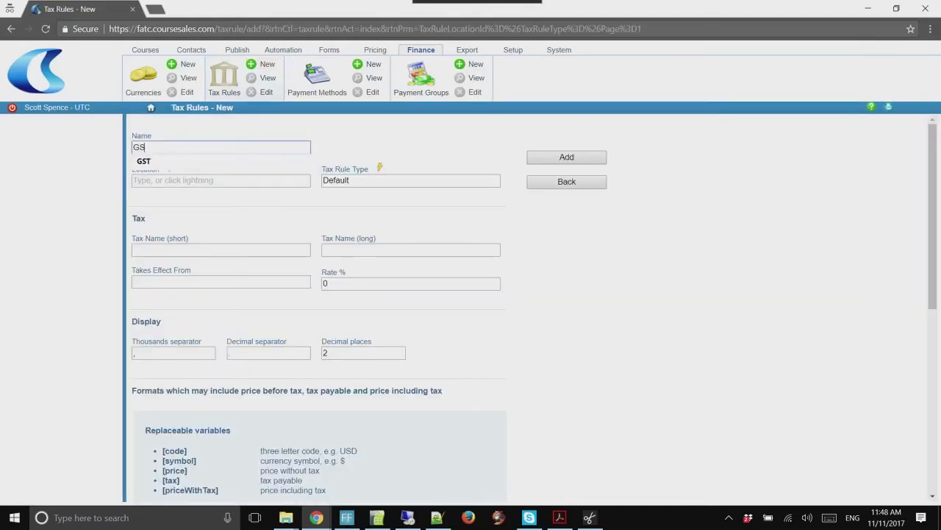
type("T")
key("Down")
key("Return")
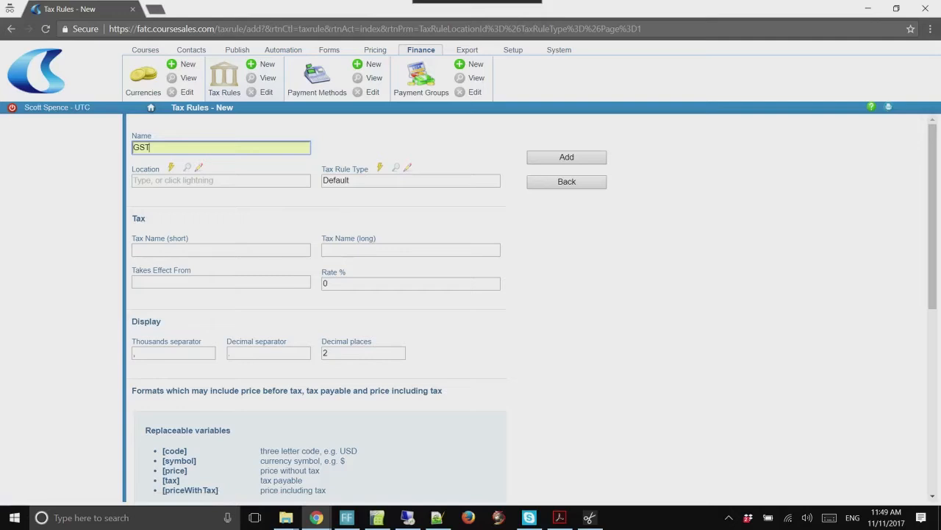
left_click(221, 250)
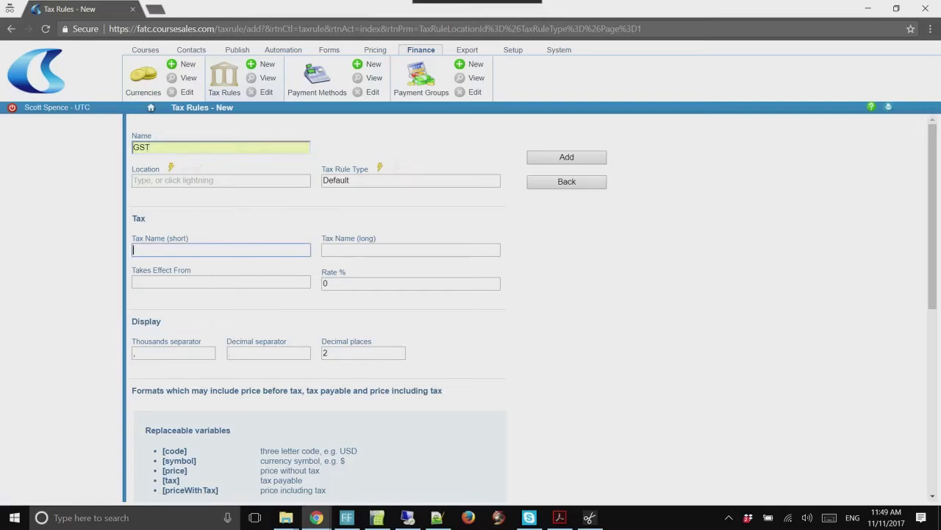
type("GST")
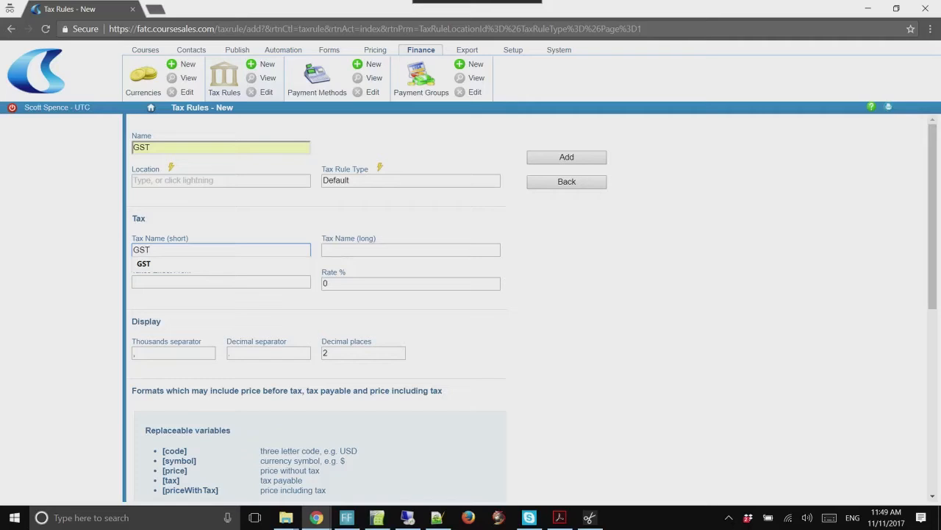
left_click(382, 250)
type("GST")
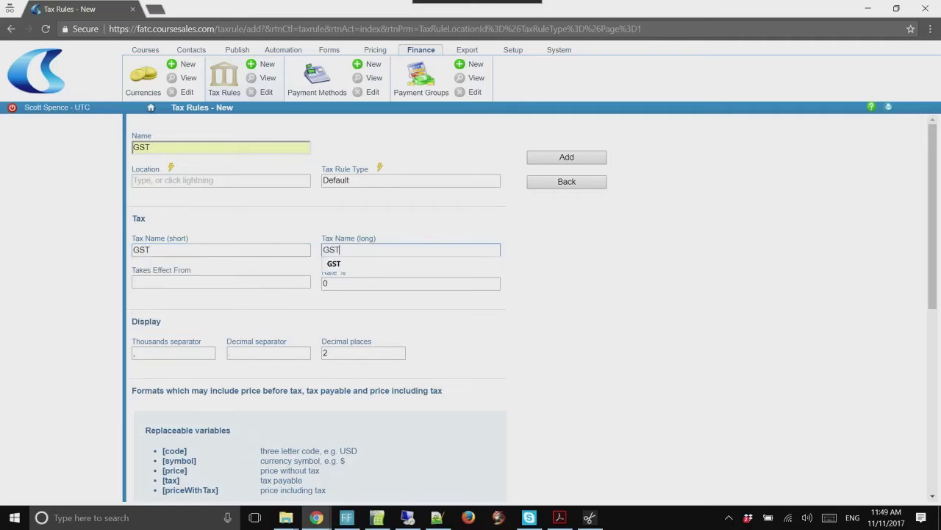
Set the effective date to 1 November 2017 and the rate to 10%
left_click(221, 282)
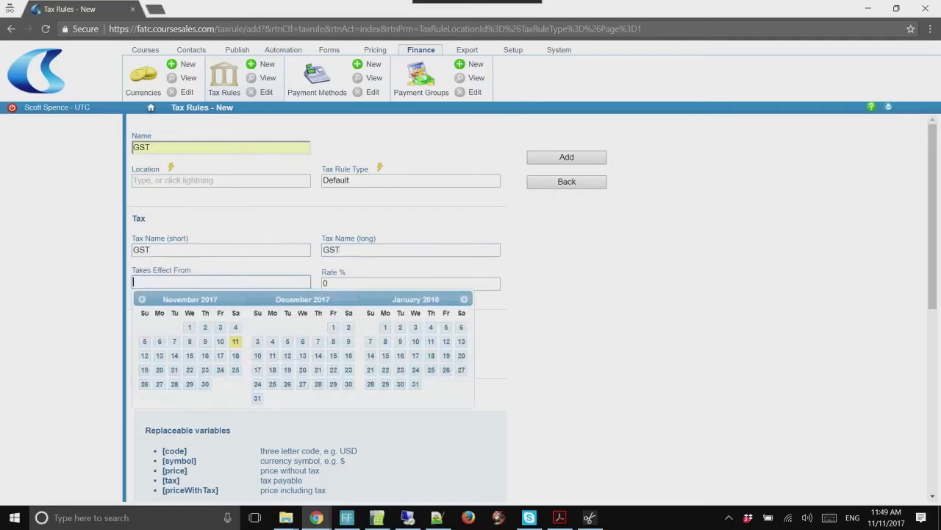
left_click(190, 328)
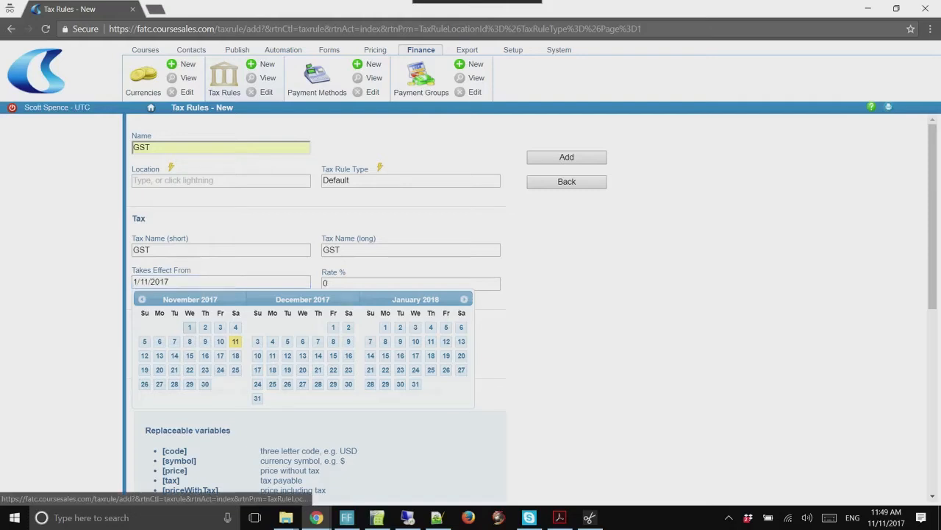
double_click(326, 283)
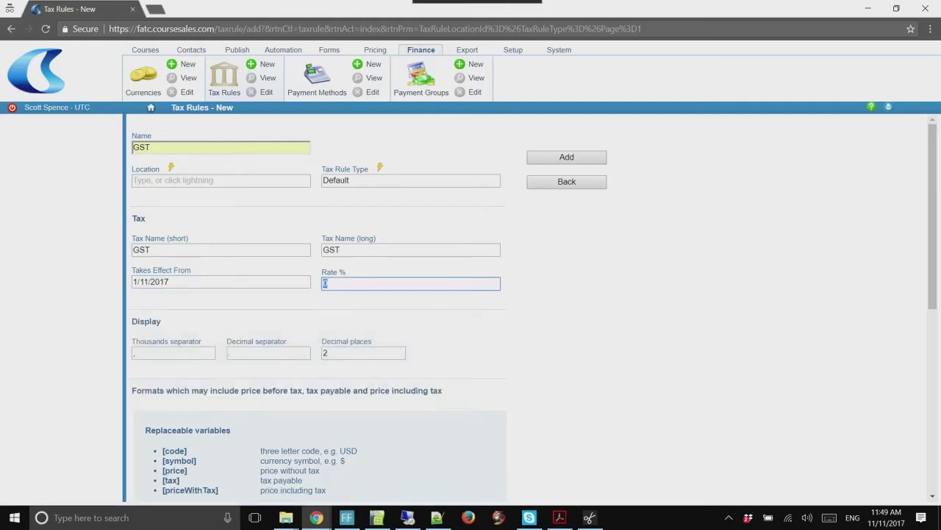
type("10")
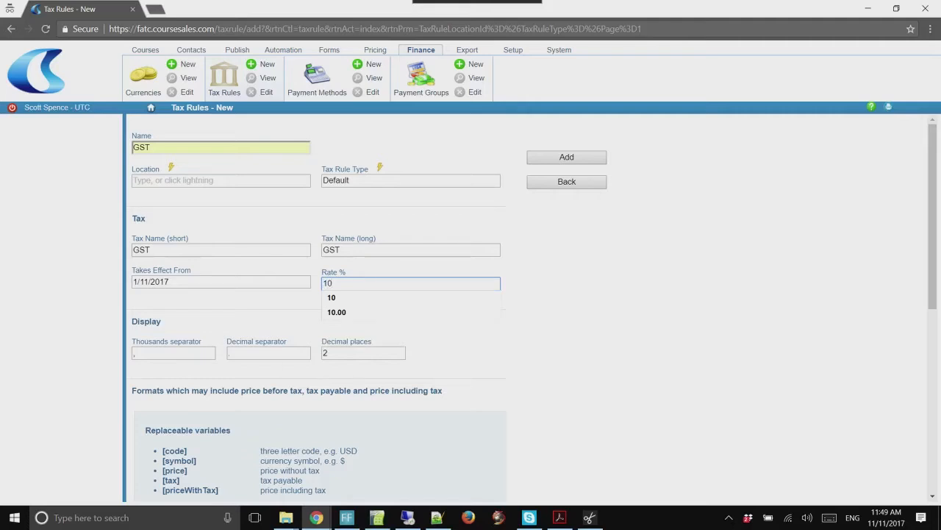
scroll(533, 309, "down", 3)
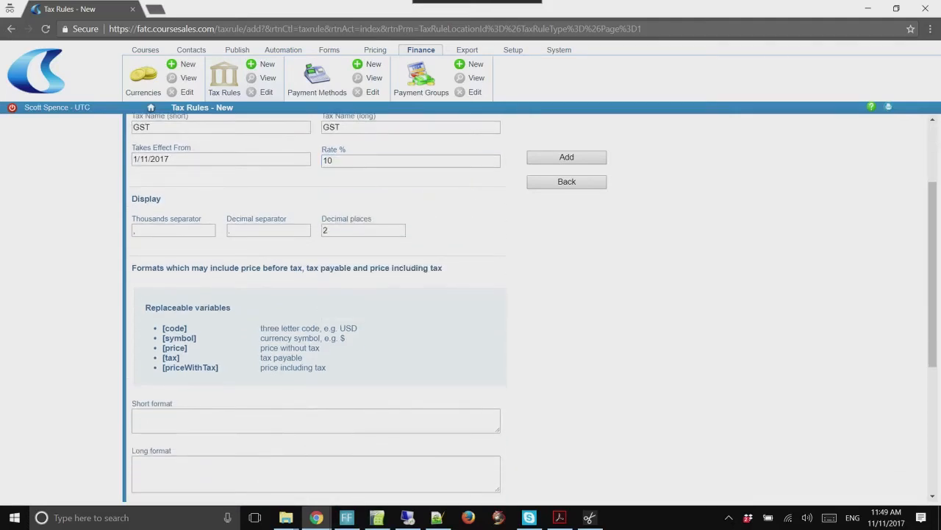
scroll(533, 309, "down", 2)
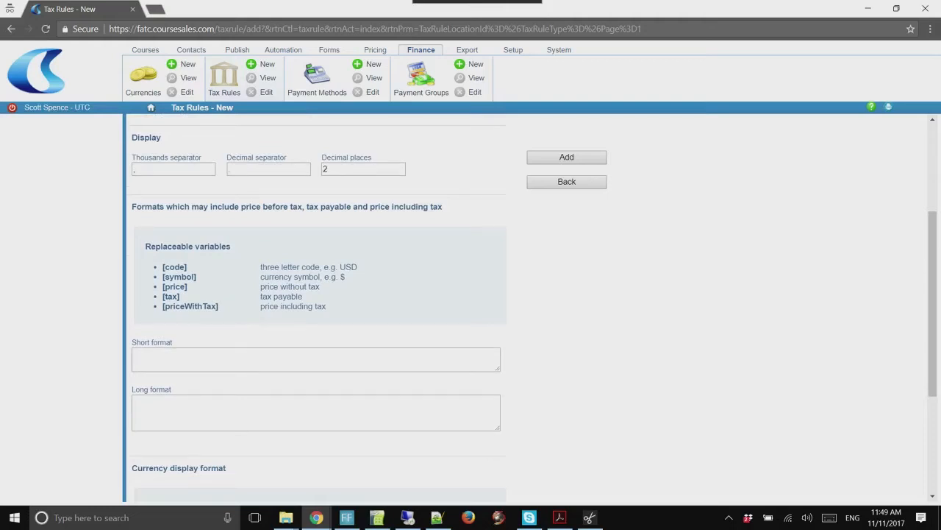
Set the short price format to '[symbol] [price] plus GST'
left_click(317, 359)
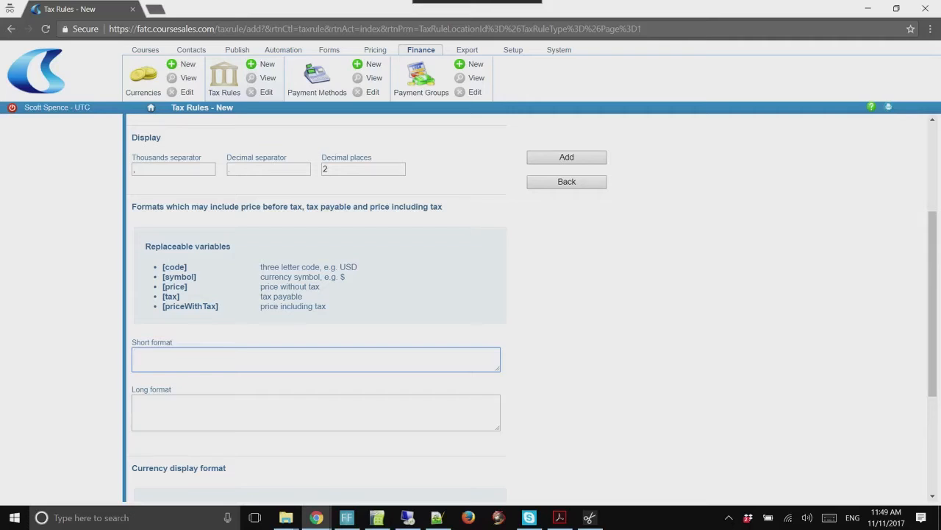
type("[symbol] [price]")
type("plus [")
key("BackSpace")
type("GST")
Set the long price format to '[symbol] [priceWithTax] including GST' by copying the short format
left_click(134, 402)
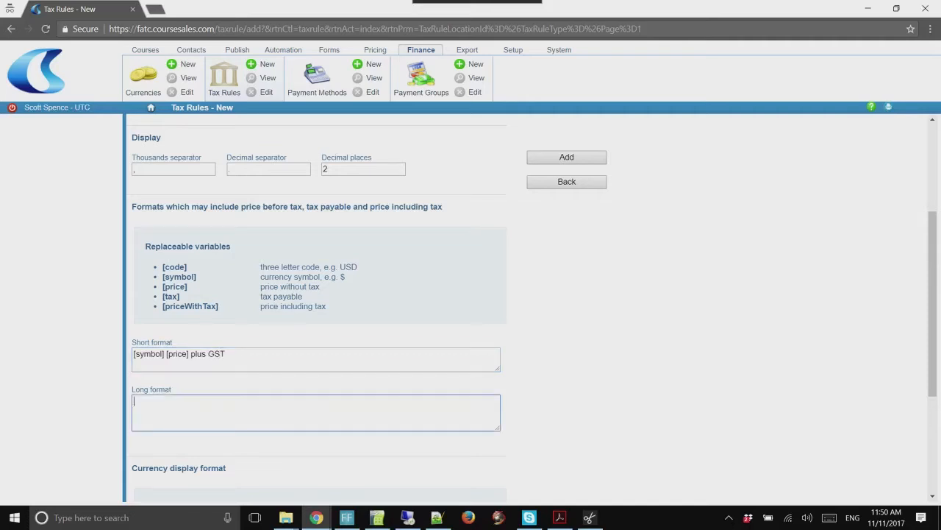
key("shift+Tab")
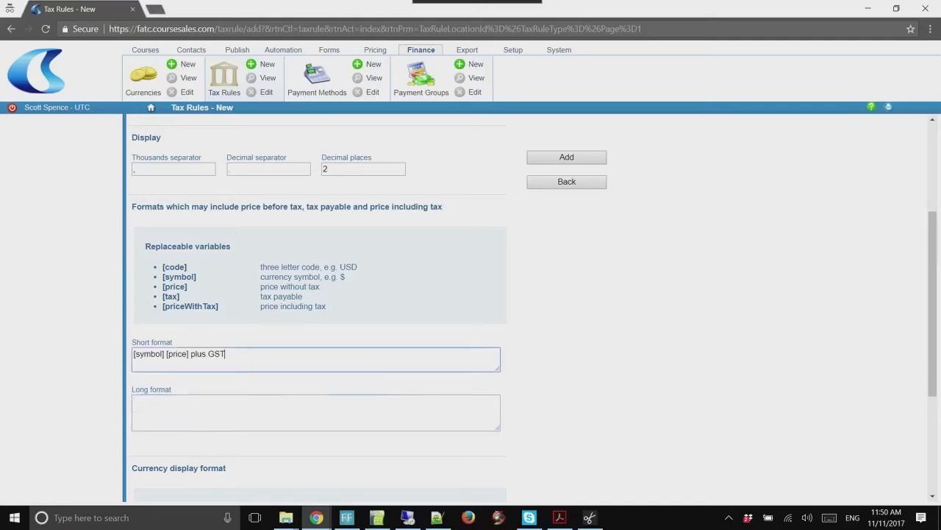
key("ctrl+a")
key("ctrl+c")
key("Tab")
key("ctrl+v")
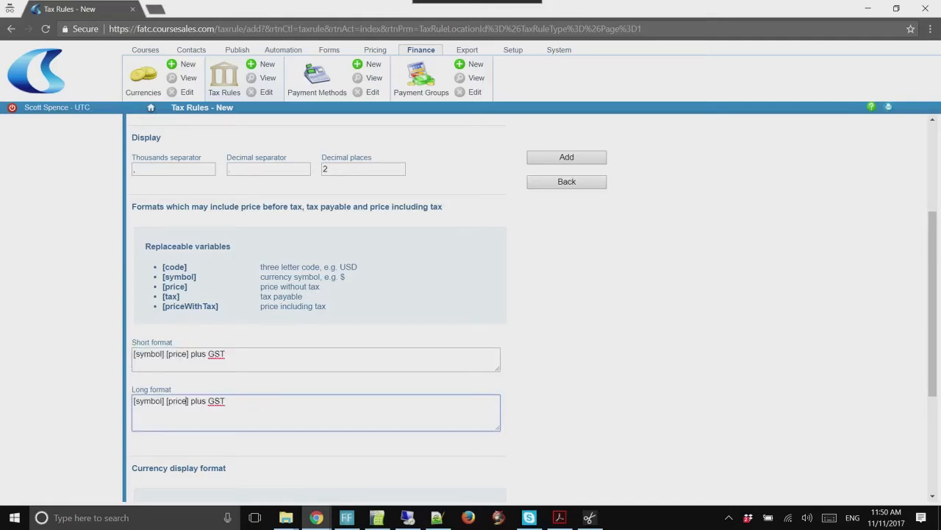
type("WithTax")
key("shift+End")
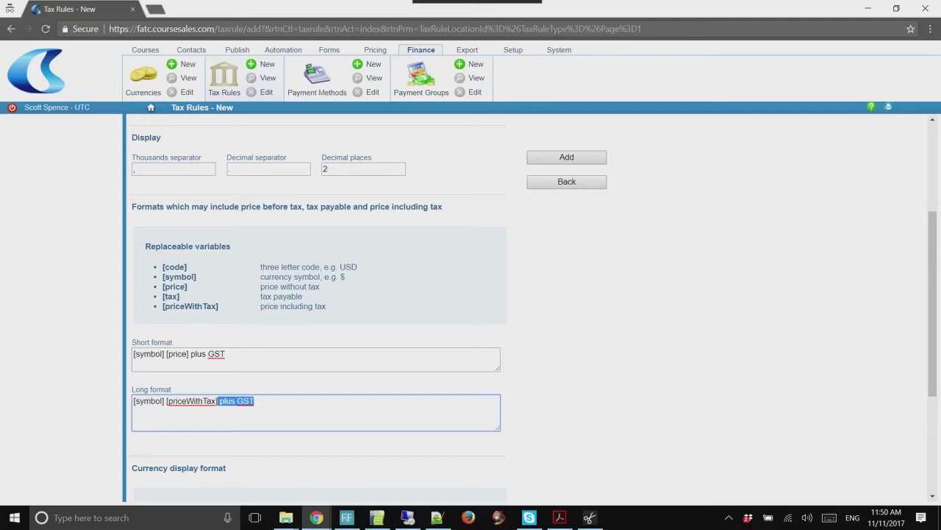
key("ctrl+shift+Left")
type("including")
scroll(316, 305, "down", 3)
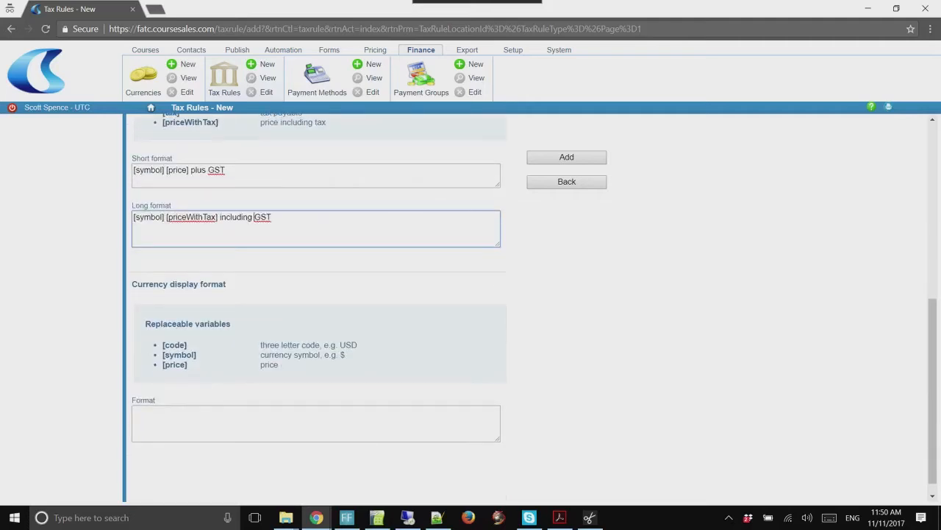
Enter currency display format '[symbol] [price] excl Tax' and save the GST tax rule
left_click(220, 419)
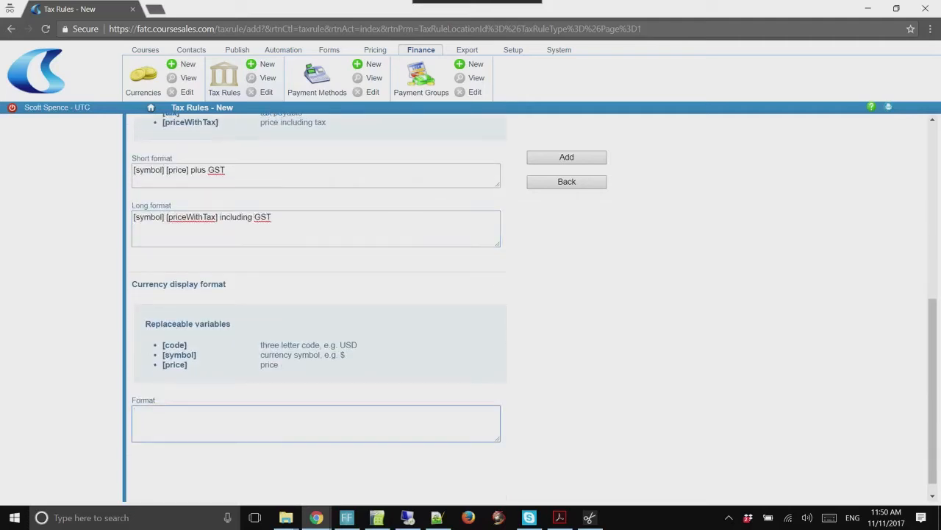
type("[")
key("Left")
type("symbol] [price]")
type("e")
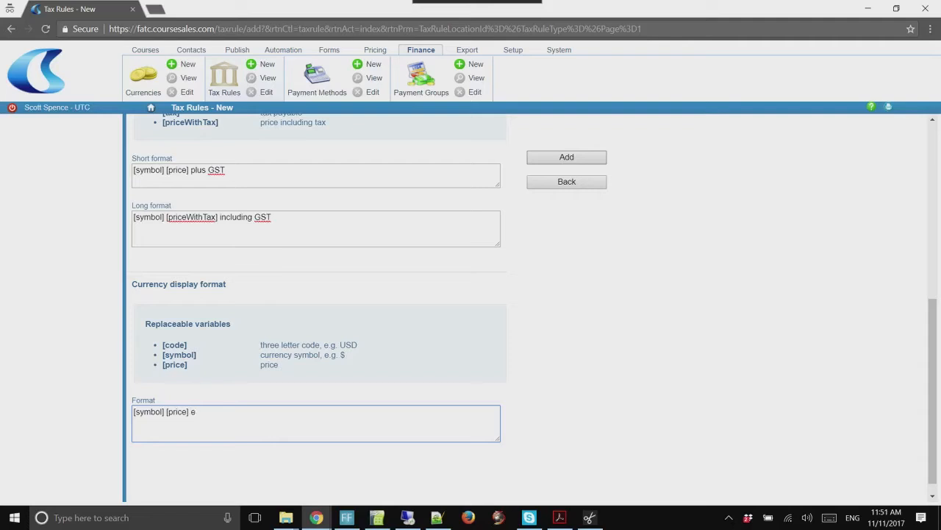
type("xcl  Tax")
left_click(566, 157)
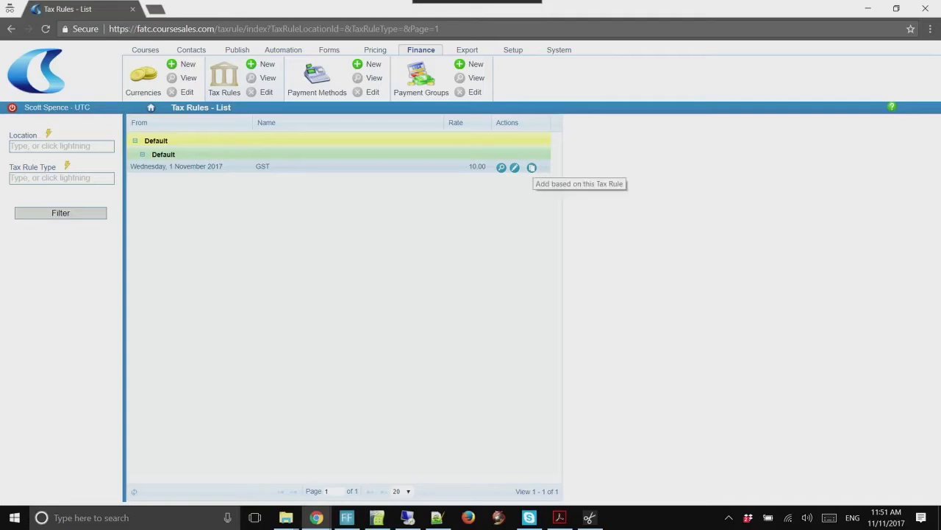
Add an Australia GST rule based on the GST rule, then start another copy from it
left_click(532, 168)
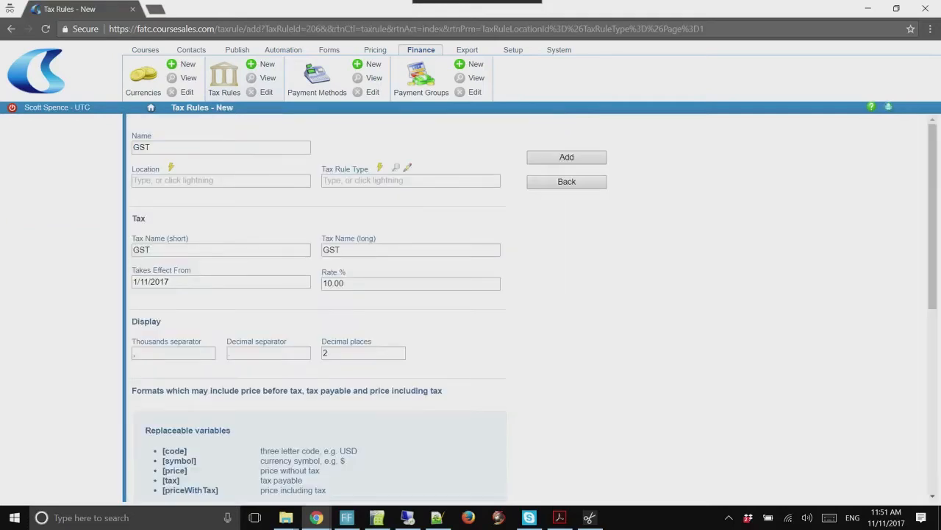
left_click(171, 168)
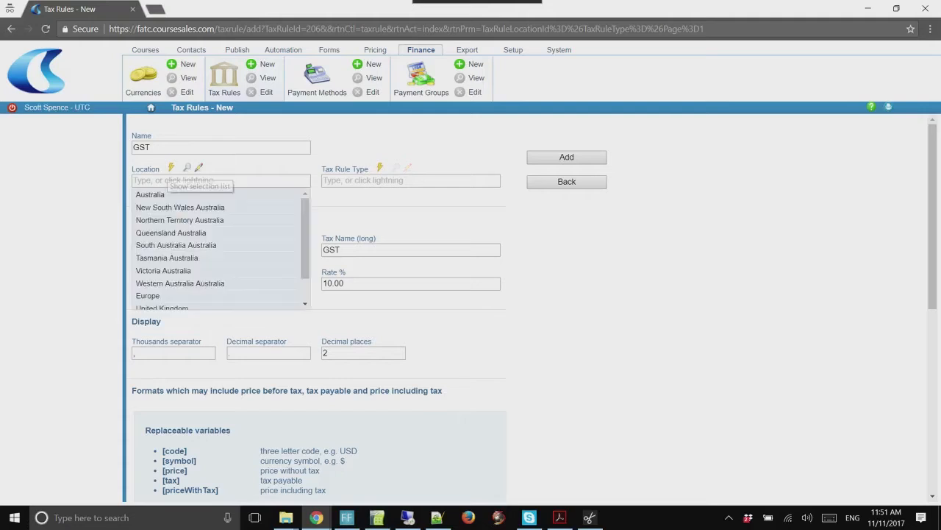
left_click(167, 195)
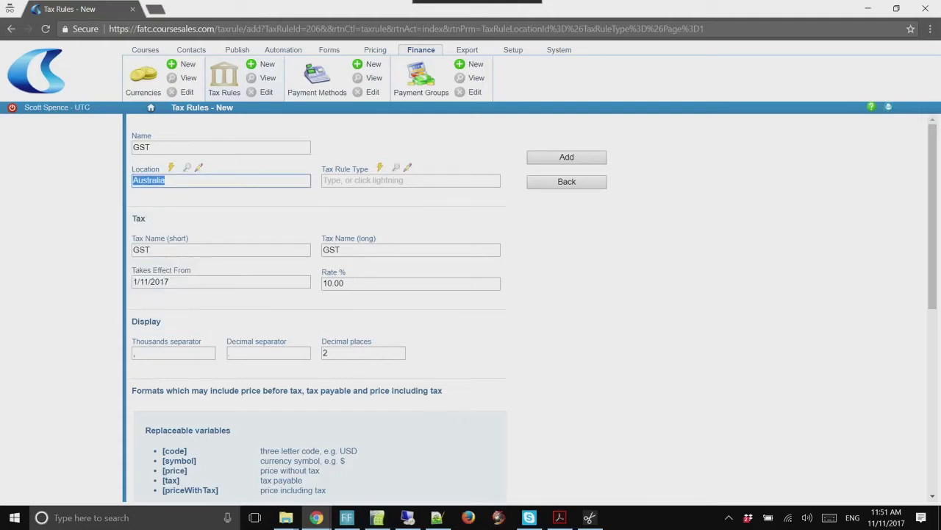
key("Tab")
key("Down")
key("Down")
key("Return")
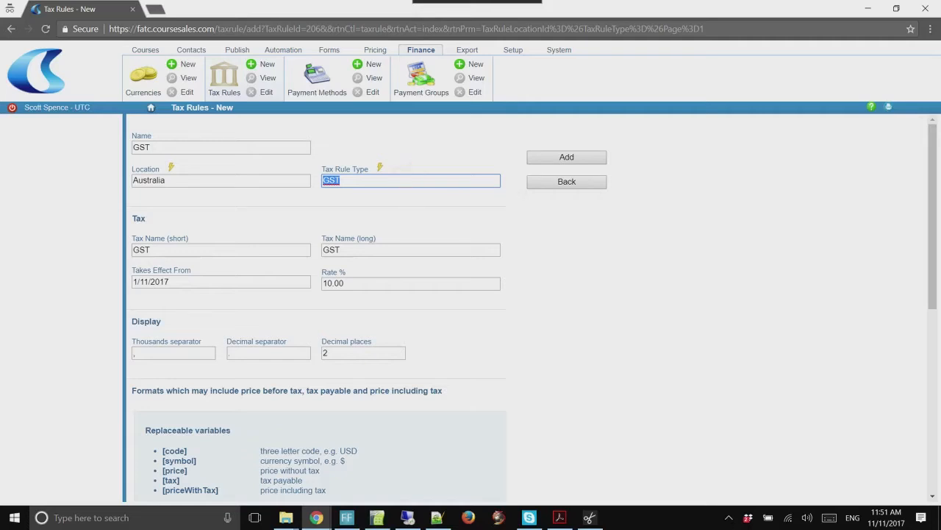
scroll(316, 309, "down", 3)
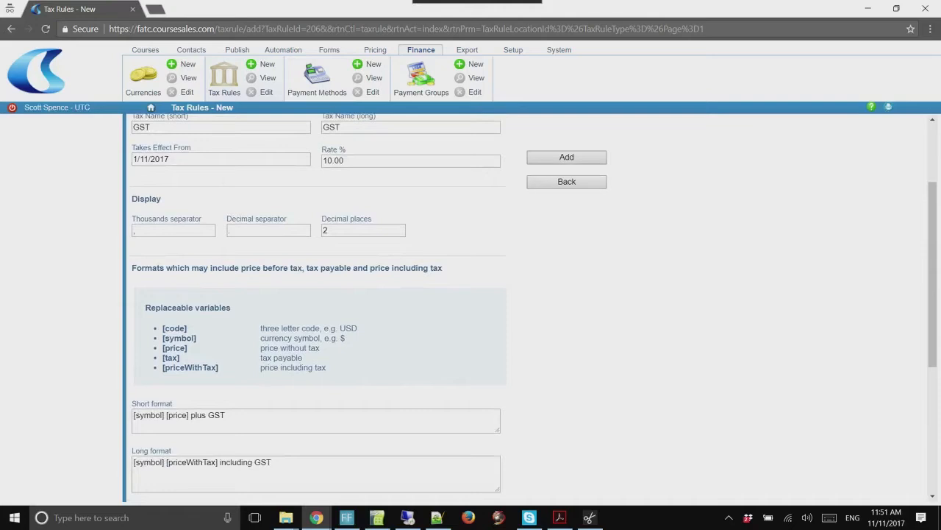
left_click(566, 158)
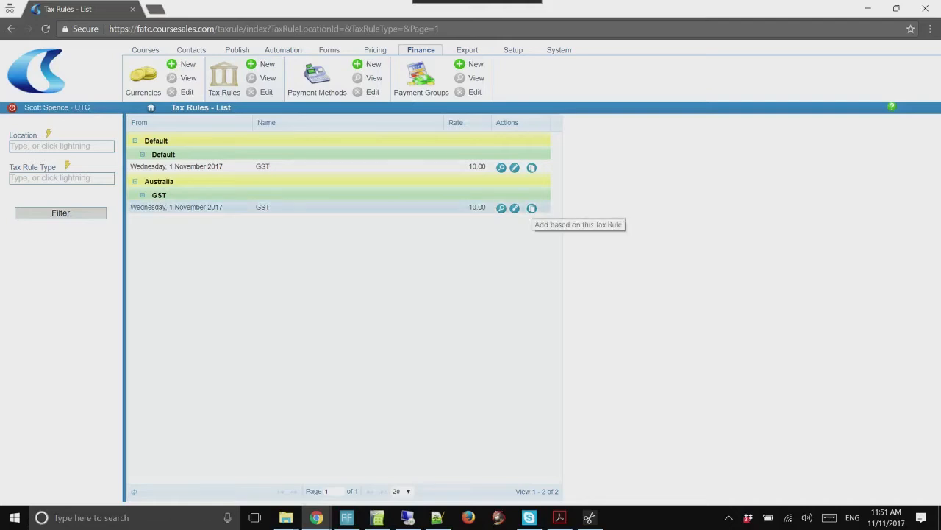
left_click(532, 208)
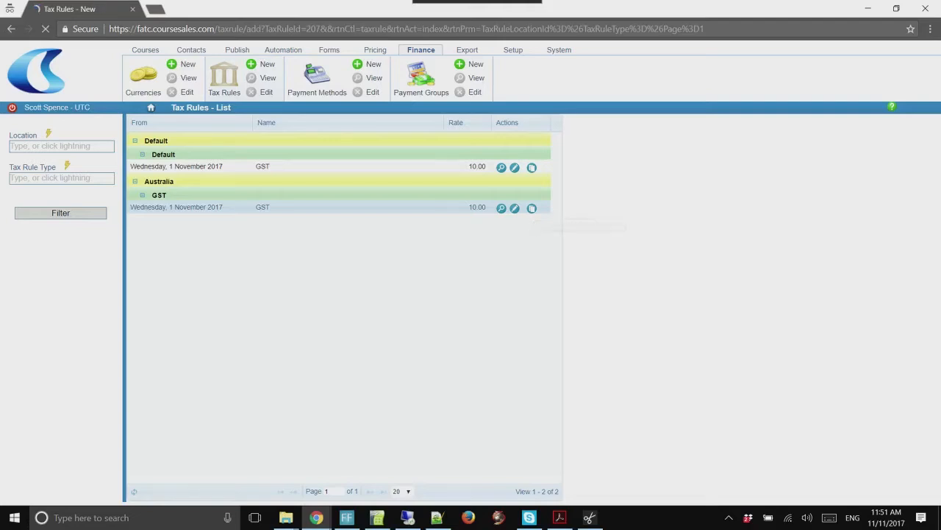
Rename the tax rule and both tax names to 'GST Free' and set the rate to 0.00%
left_click(346, 180)
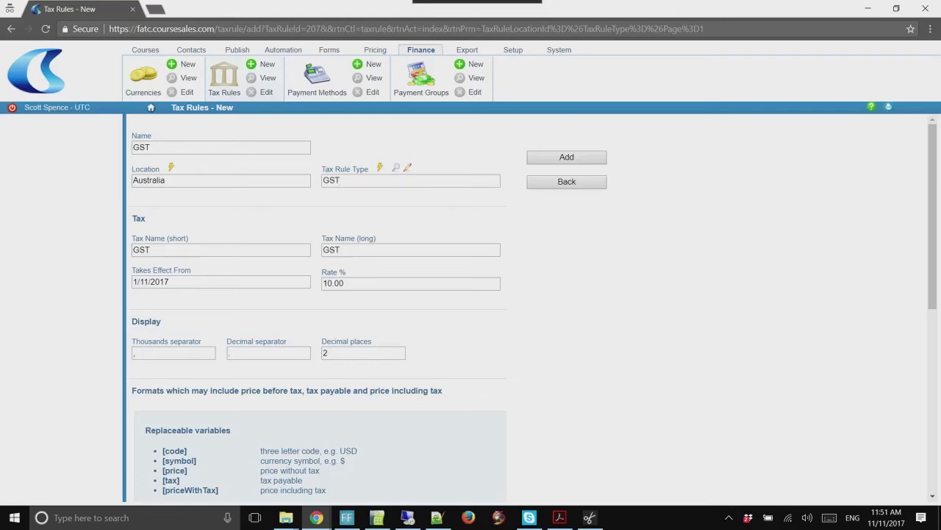
left_click(158, 250)
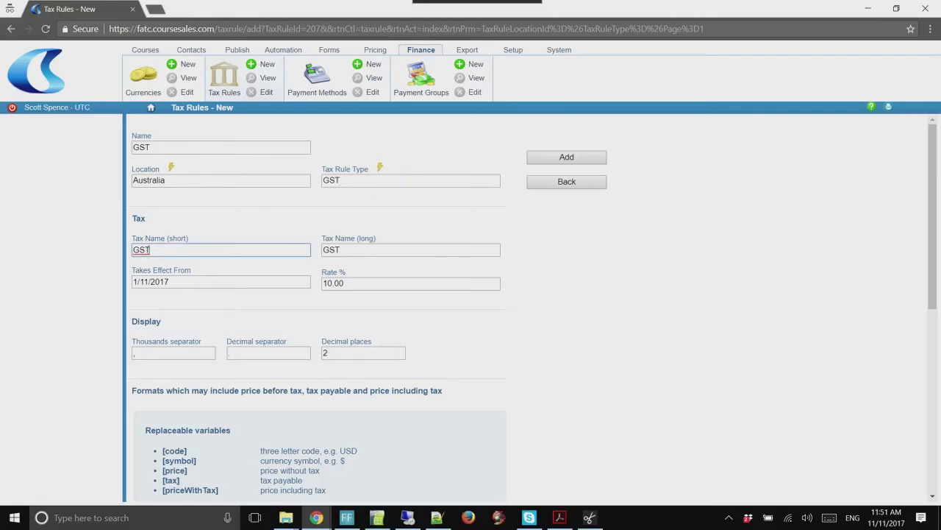
type("Free")
right_click(364, 249)
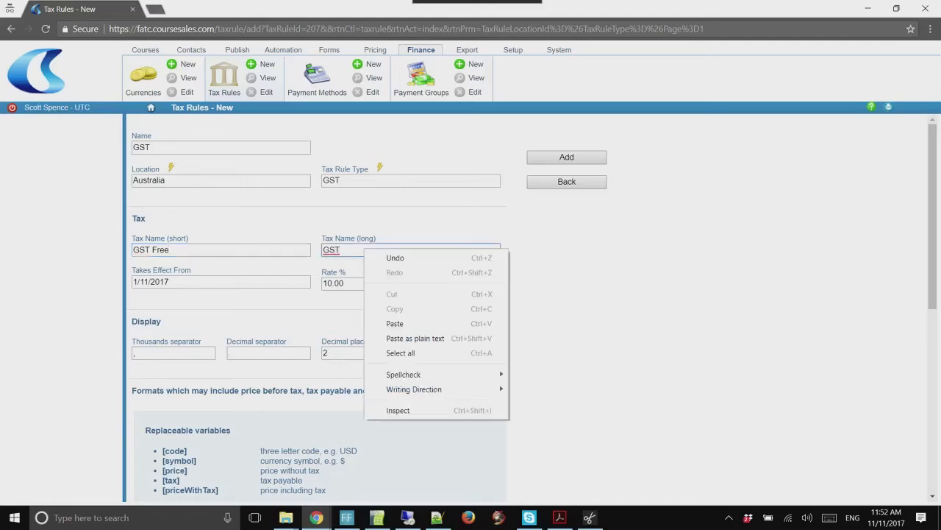
left_click(358, 250)
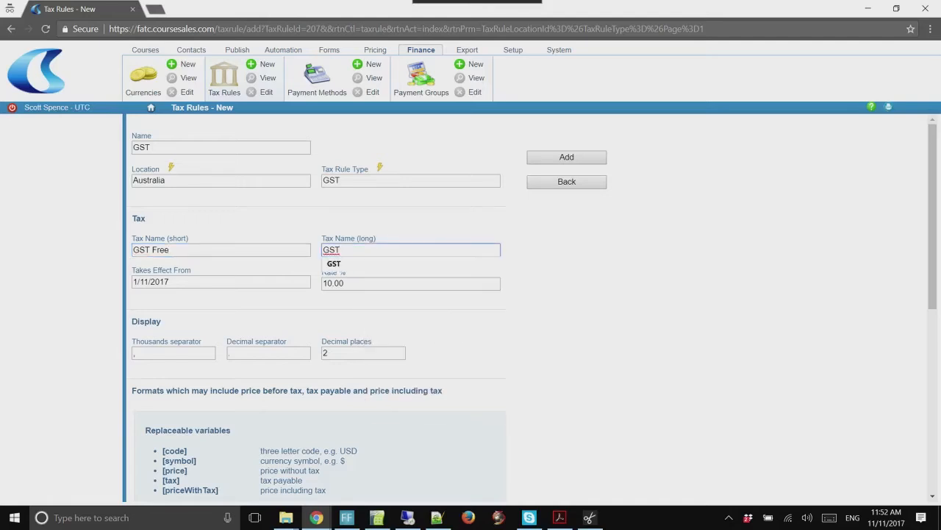
type("Free")
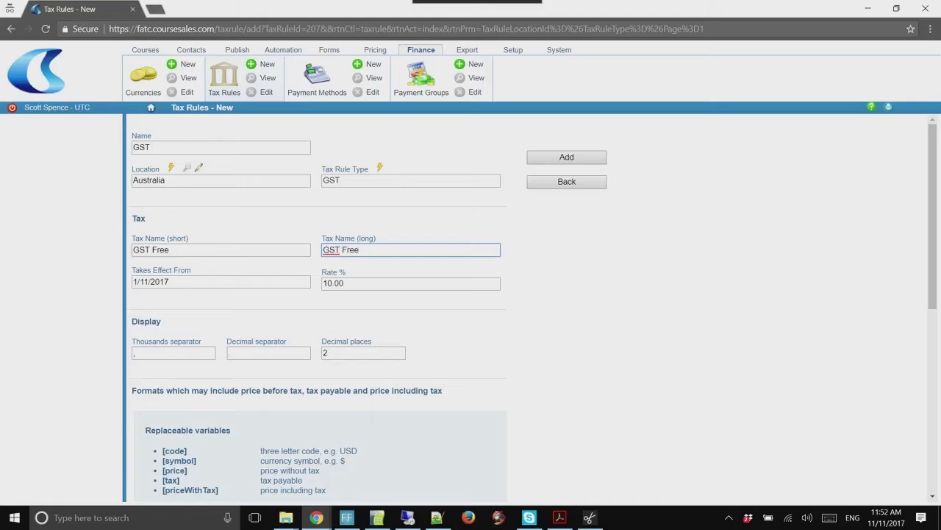
left_click(152, 147)
type("Free")
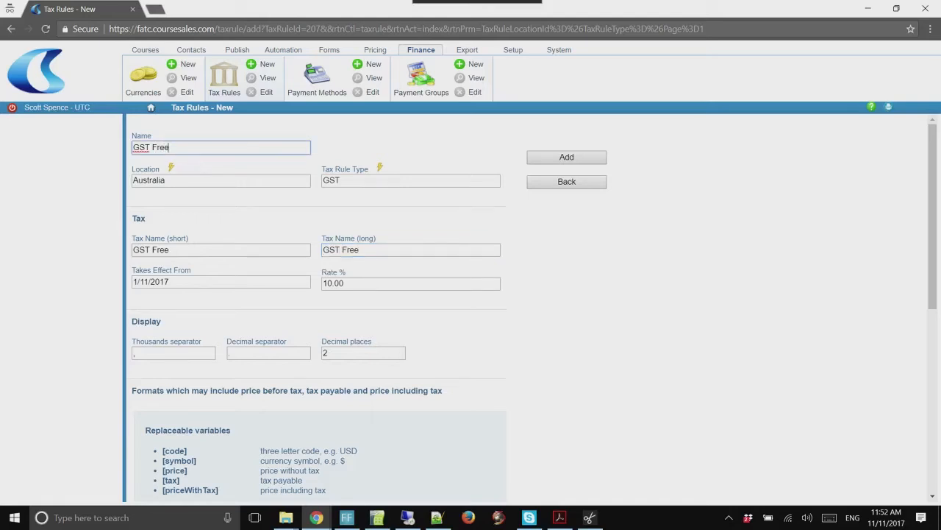
left_click(324, 283)
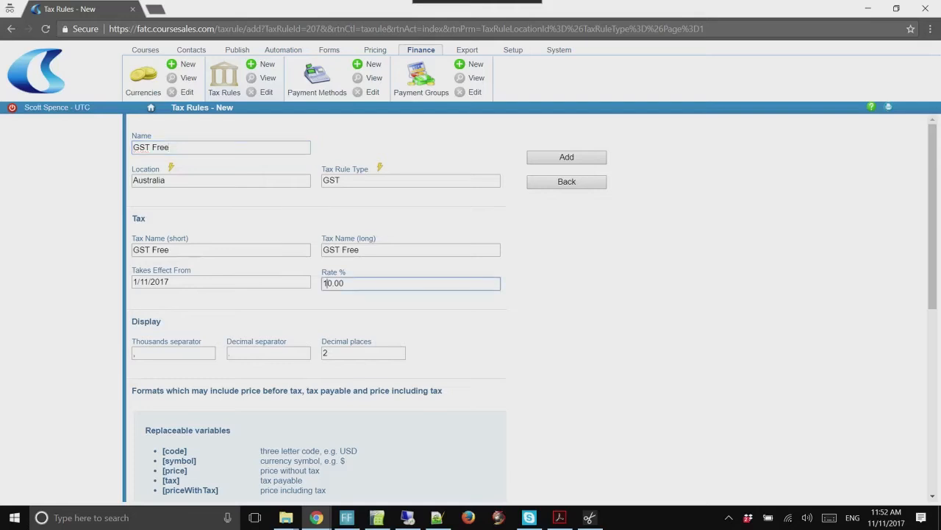
key("BackSpace")
Rewrite the short, long and currency price formats to end in 'GST Free', then add the rule
scroll(316, 309, "down", 3)
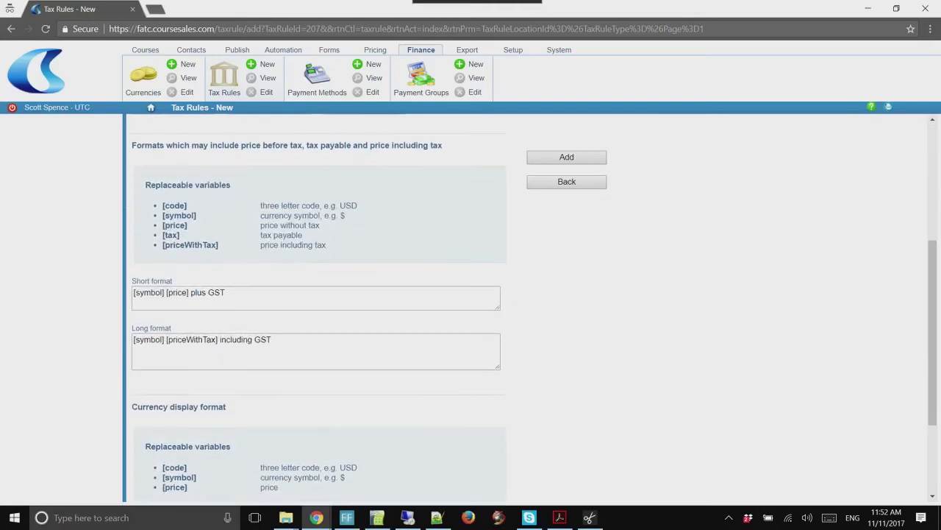
scroll(316, 309, "down", 2)
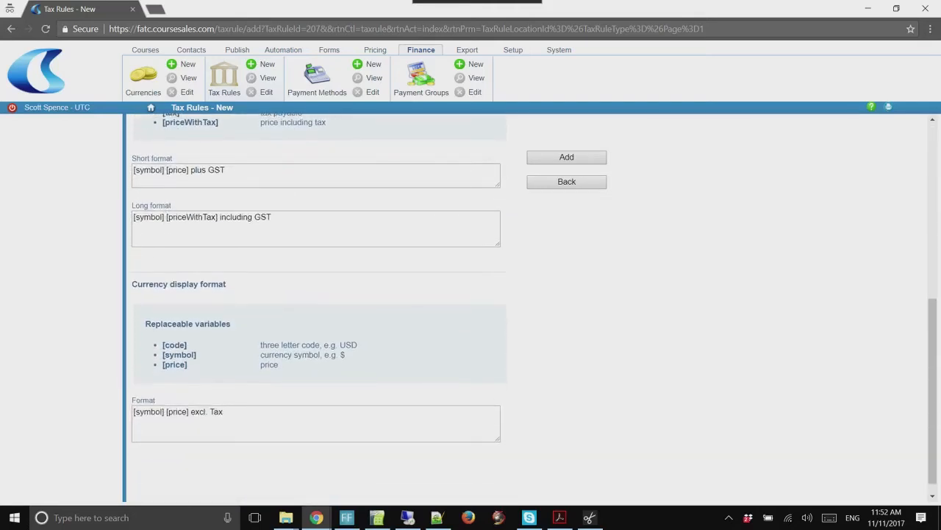
double_click(198, 170)
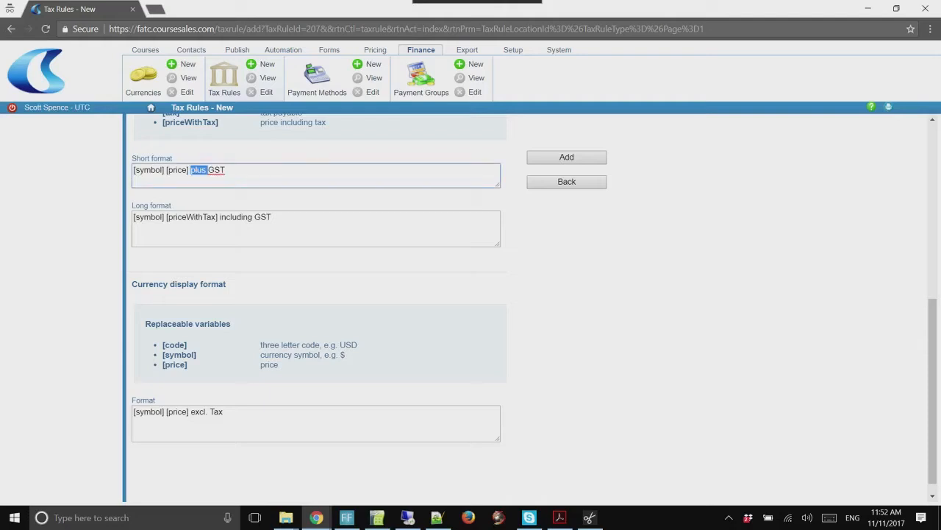
key("BackSpace")
type("Free")
left_click_drag(253, 217, 219, 217)
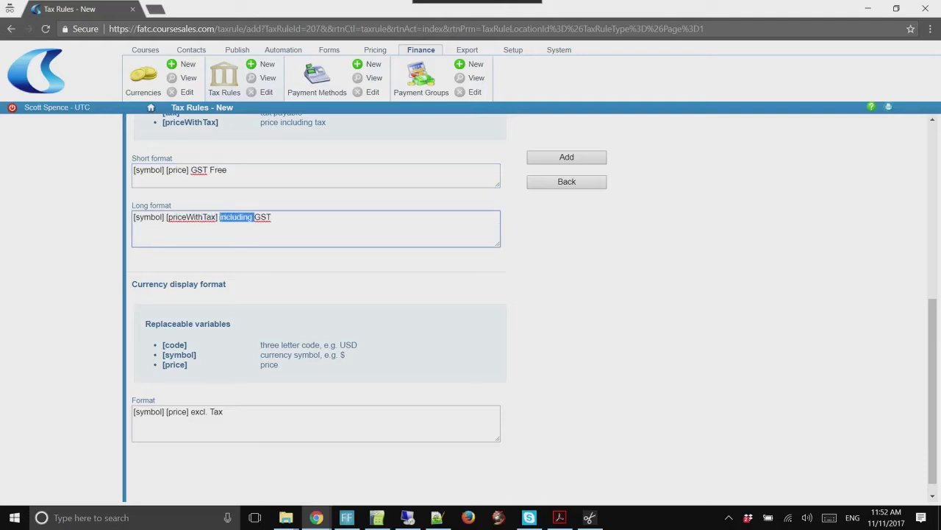
key("BackSpace")
left_click_drag(215, 218, 188, 217)
key("BackSpace")
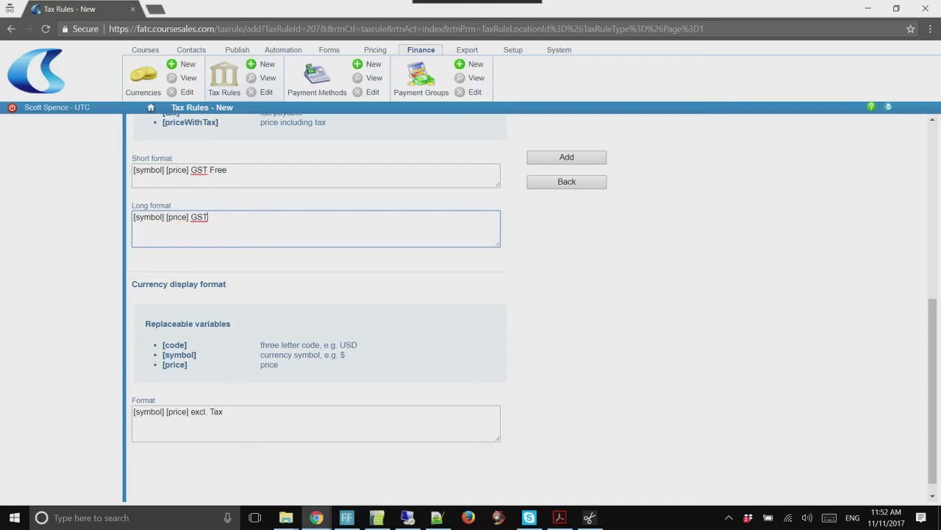
type("Free")
left_click_drag(211, 412, 191, 411)
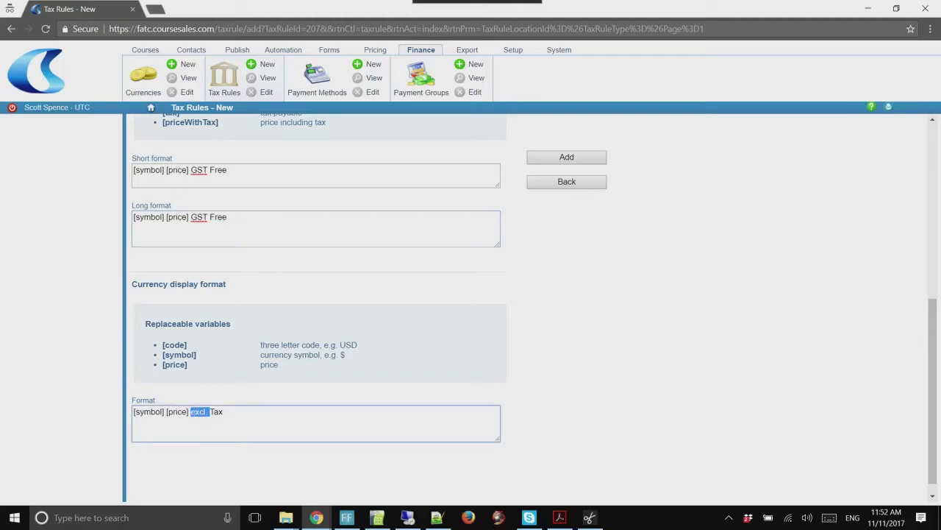
key("BackSpace")
key("Delete")
key("Delete")
key("Delete")
type("GST Free")
left_click(566, 158)
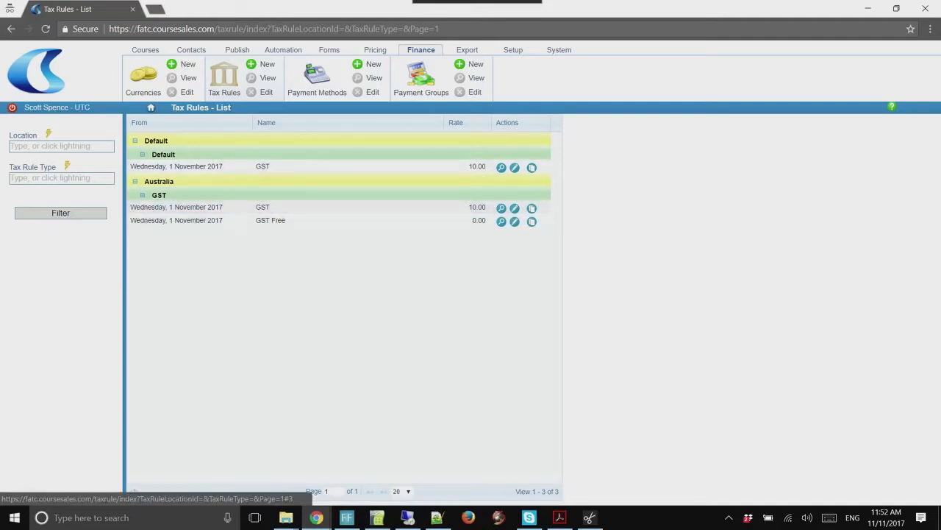
In Publish > Options, add a 'GST Free' option next to GST in the Tax Rule Type tree
left_click(237, 49)
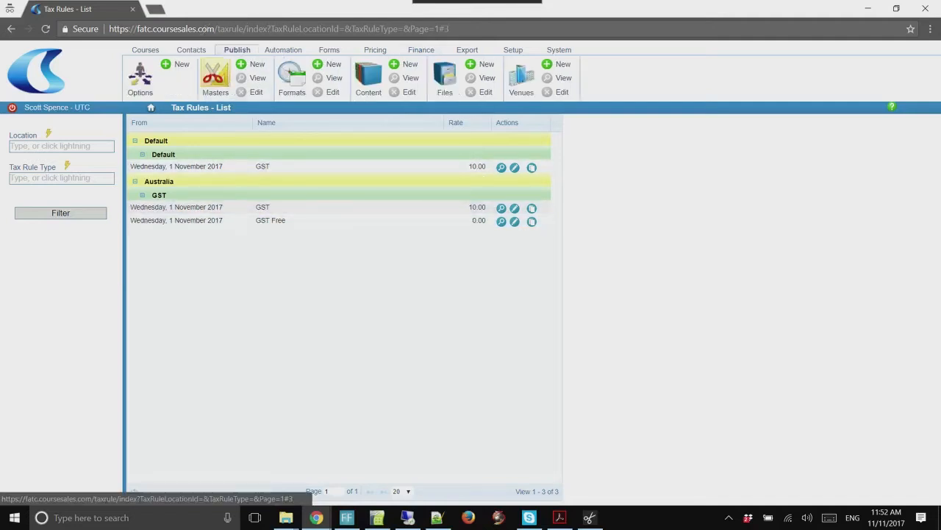
left_click(140, 75)
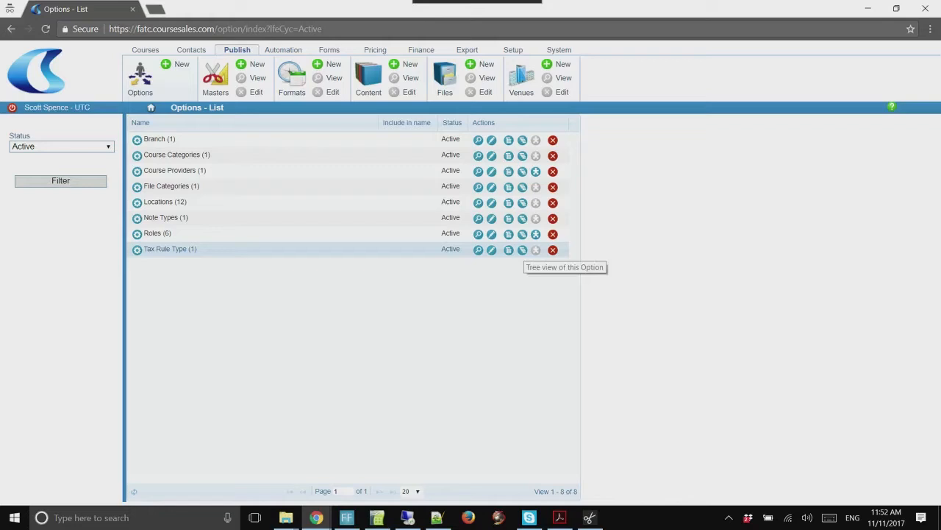
left_click(522, 250)
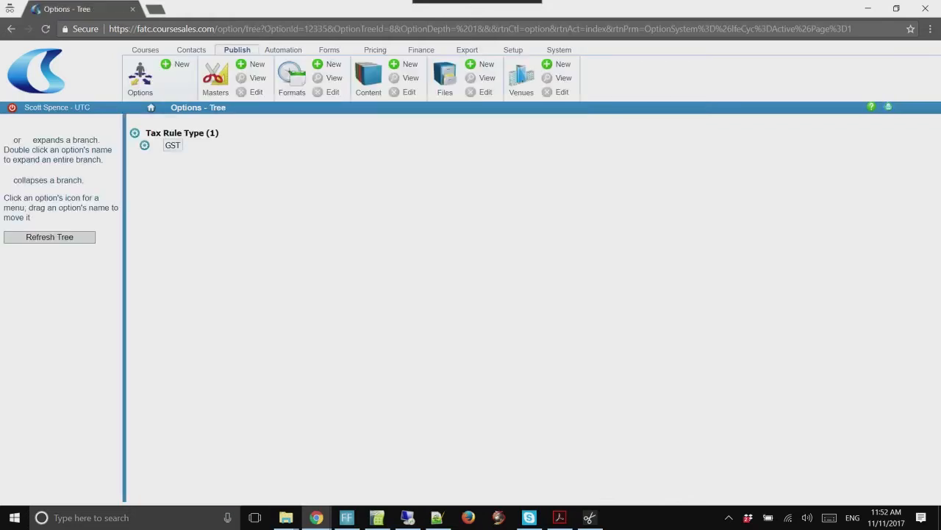
left_click(145, 145)
left_click(199, 148)
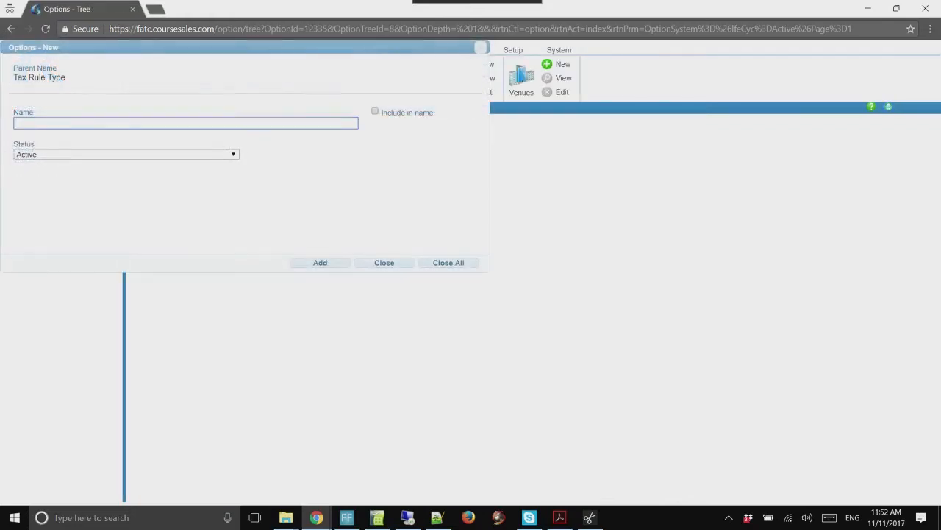
type("GST Free")
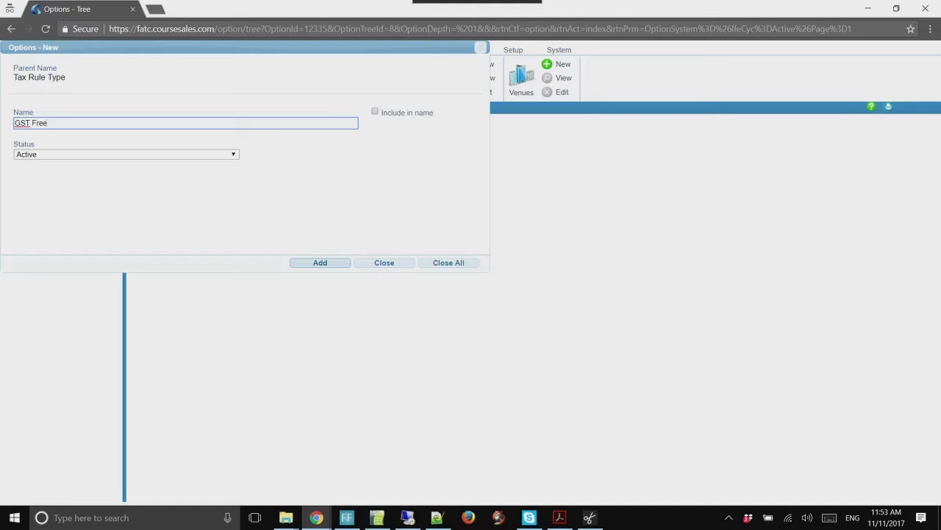
left_click(320, 263)
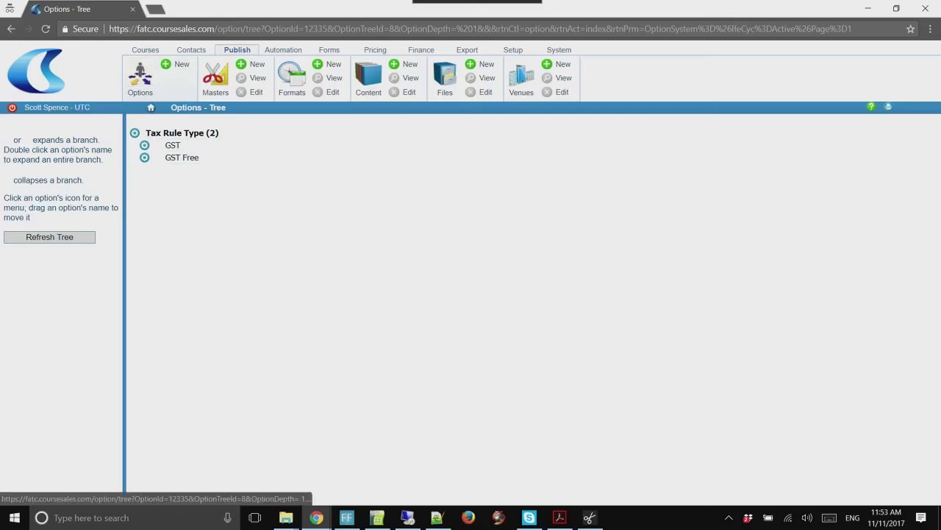
left_click(420, 50)
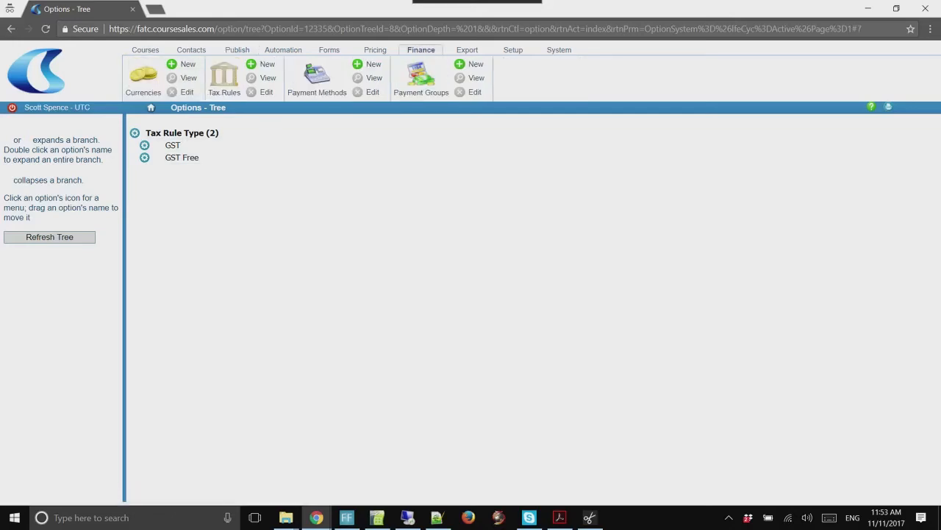
Set the GST Free tax rule's Tax Rule Type to GST Free and save it
left_click(225, 75)
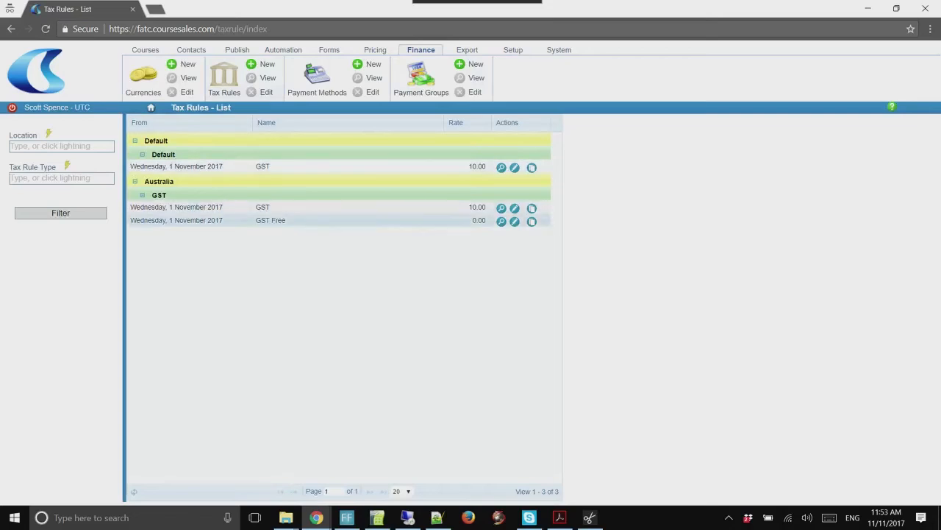
left_click(514, 222)
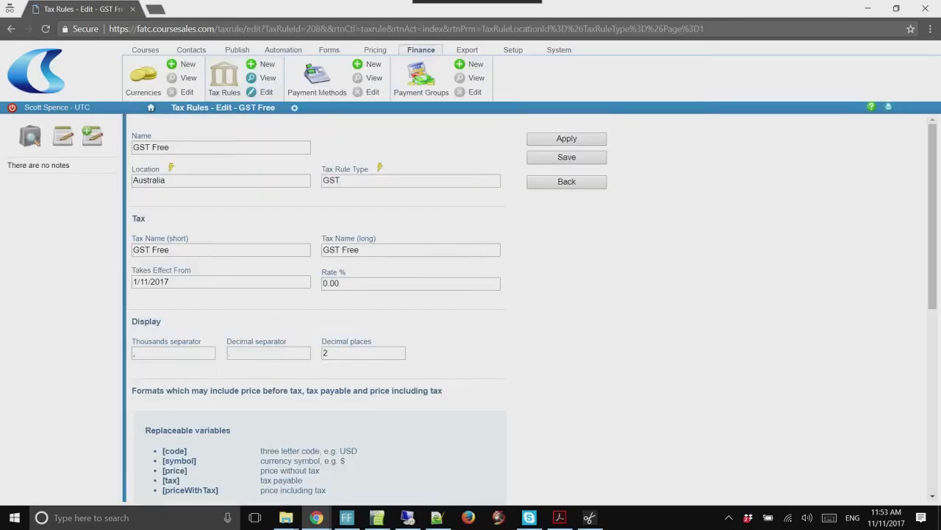
left_click(380, 167)
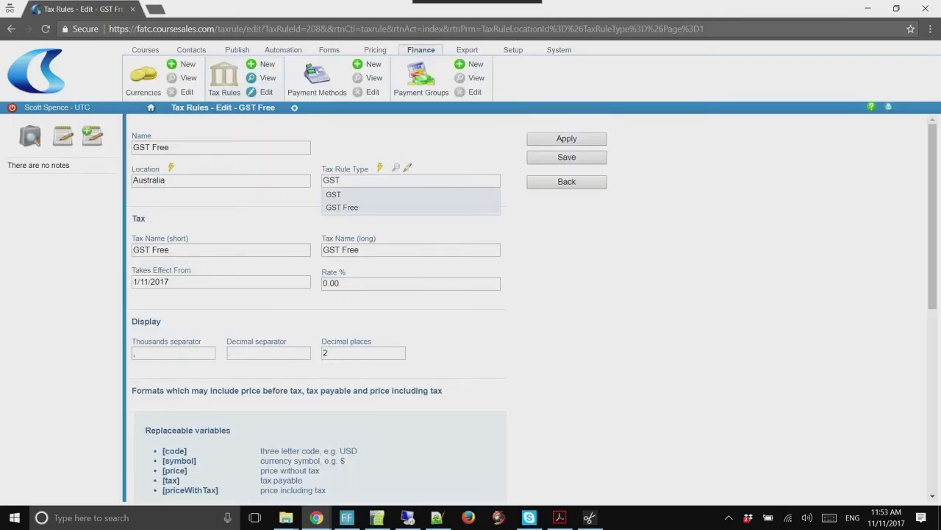
left_click(376, 208)
left_click(567, 158)
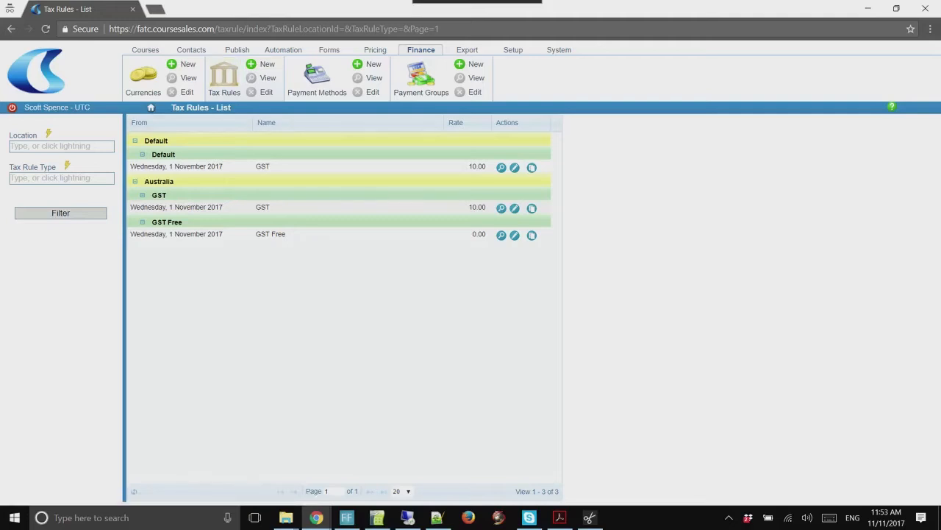
left_click(145, 50)
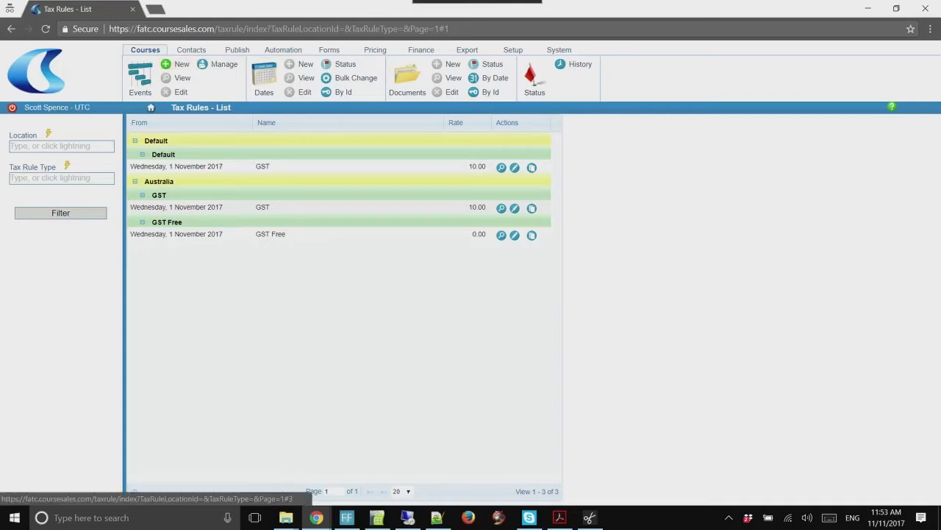
Edit 'Your first Course Master' from the Masters list and replace its Name with 'First Aid'
left_click(237, 49)
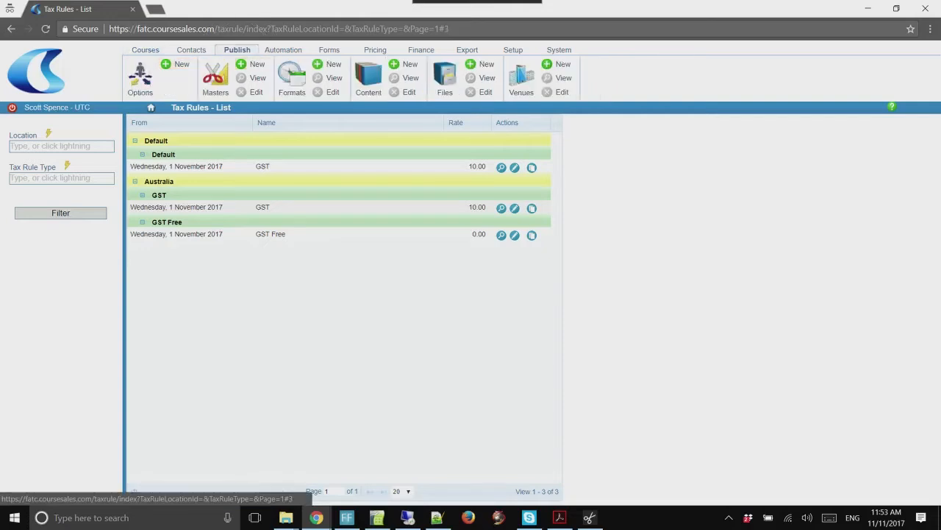
left_click(216, 74)
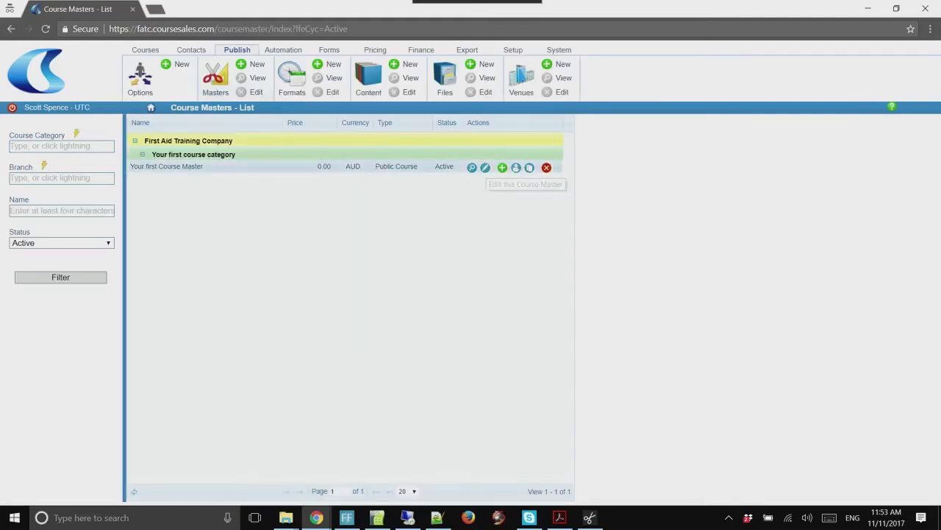
left_click(484, 168)
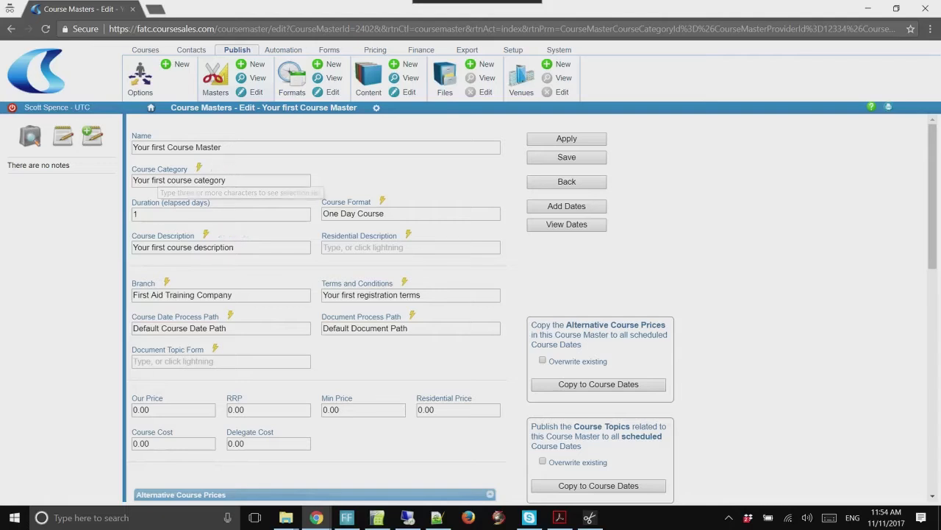
left_click_drag(223, 148, 132, 148)
type("First Aid")
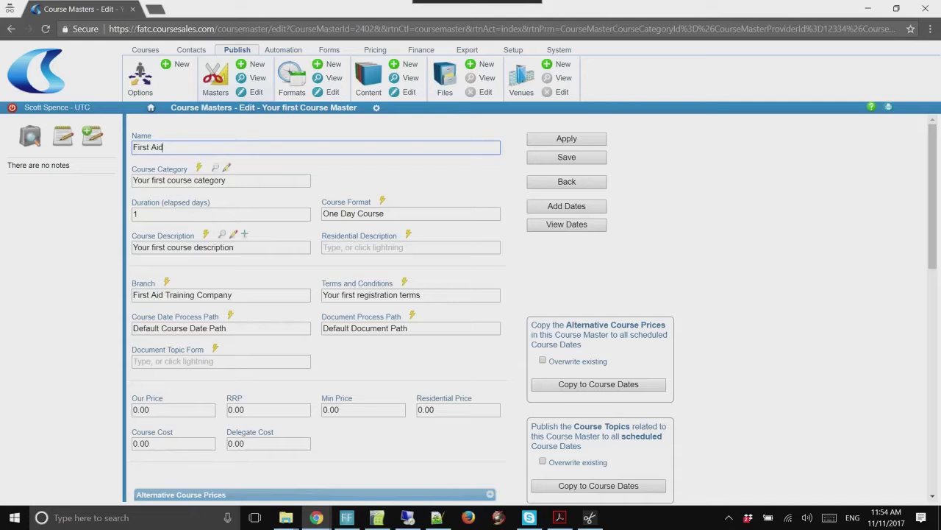
Rename the course category to 'First Aid' and save it
left_click(227, 168)
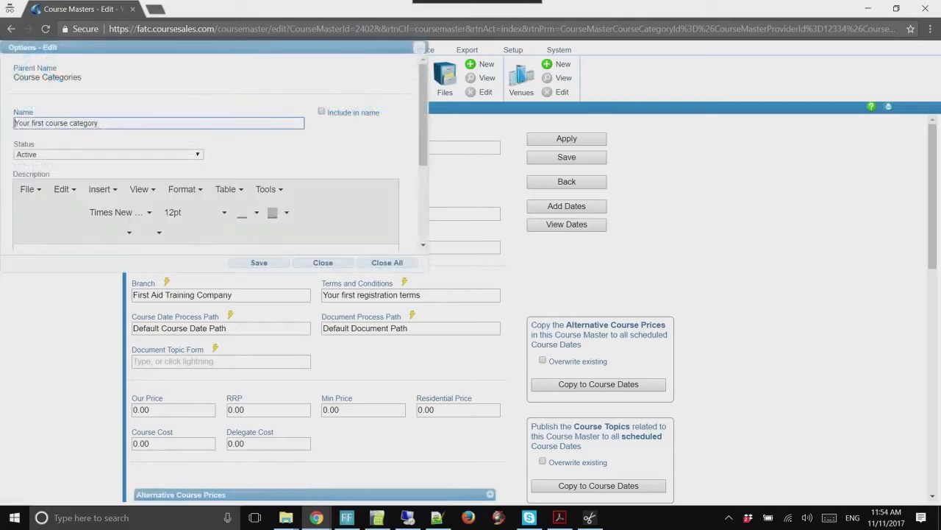
type("First")
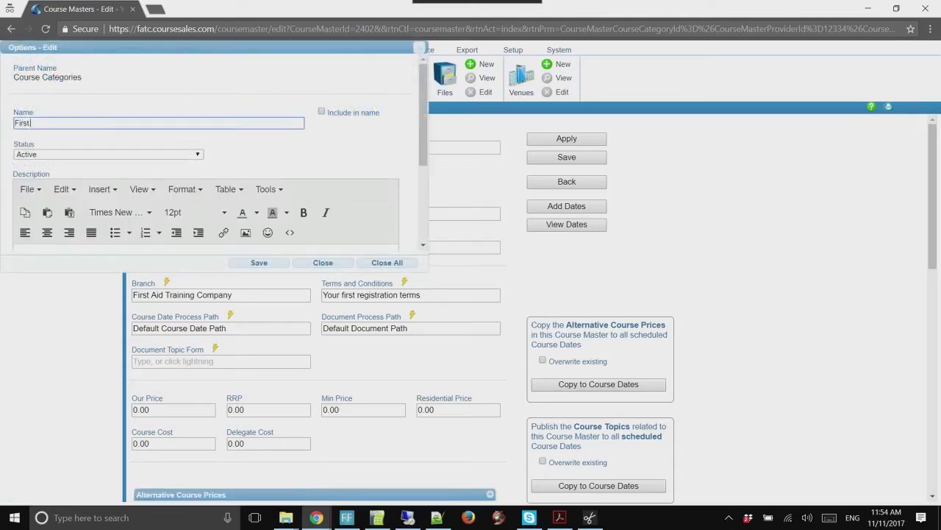
type(" Aid")
left_click(259, 262)
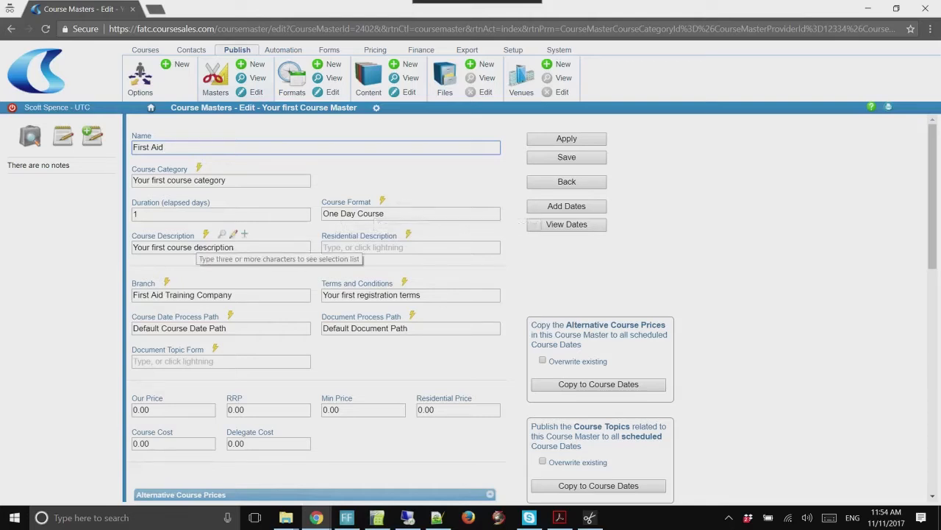
Set the Course Description's Name to 'First Aid' and copy that same text into its Label
left_click(233, 234)
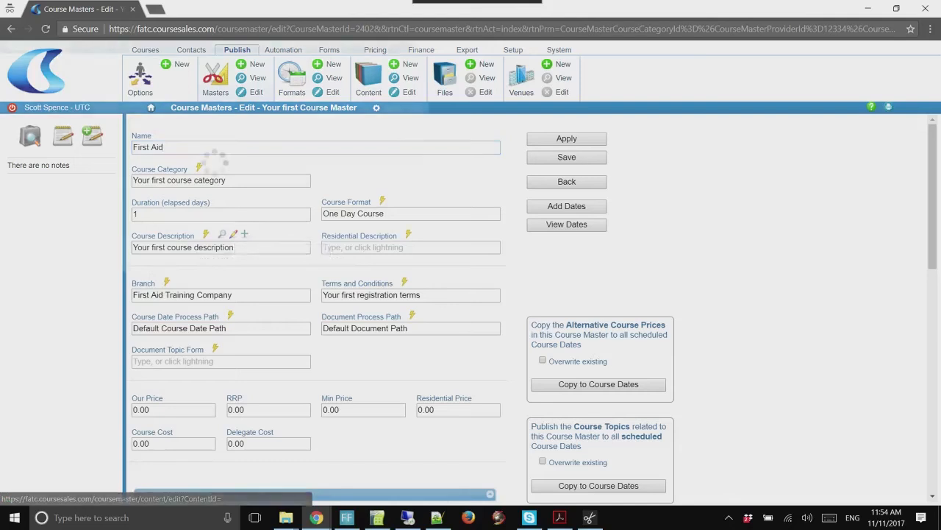
key("Tab")
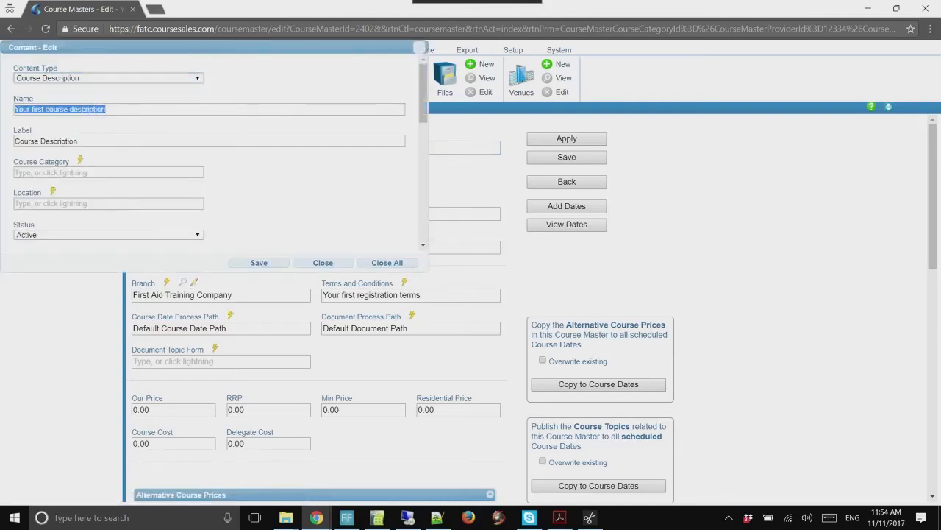
type("First ")
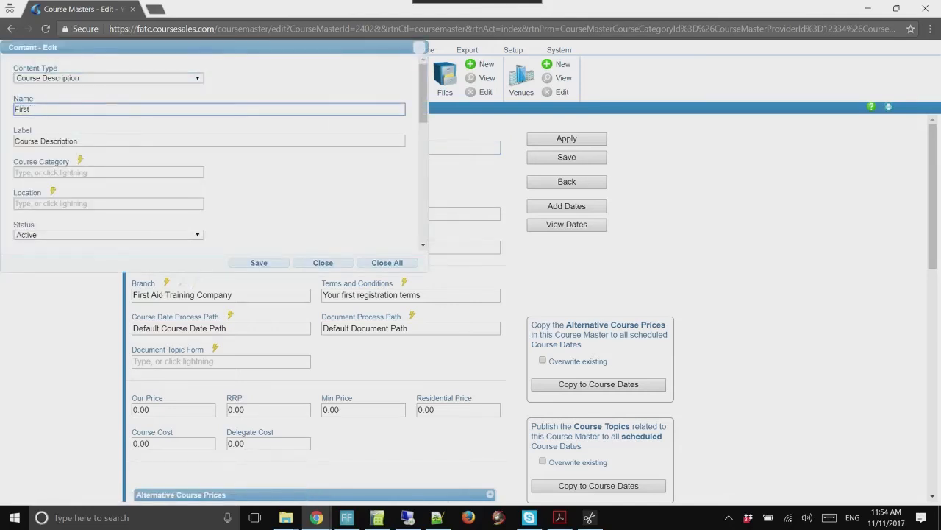
type("Aid course")
key("Tab")
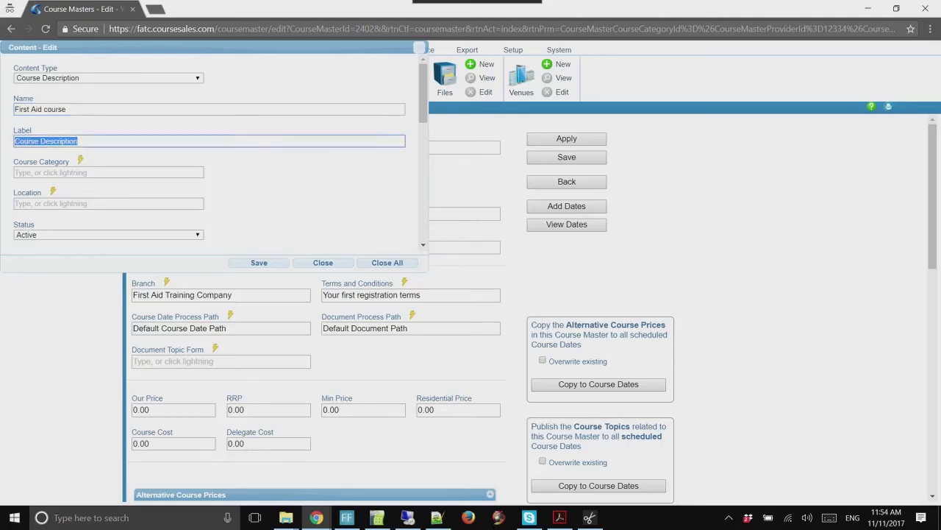
double_click(55, 109)
key("BackSpace")
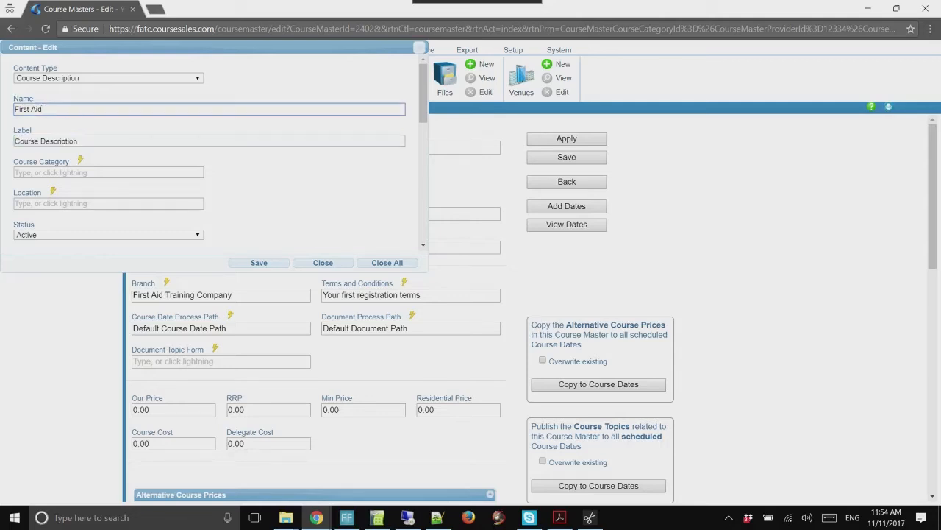
key("ctrl+a")
key("ctrl+c")
key("Tab")
key("ctrl+v")
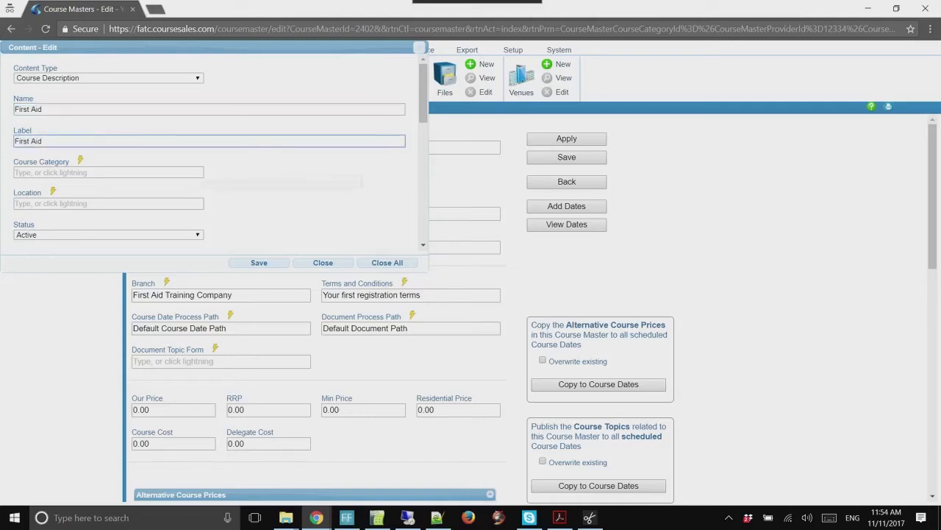
scroll(213, 147, "down", 3)
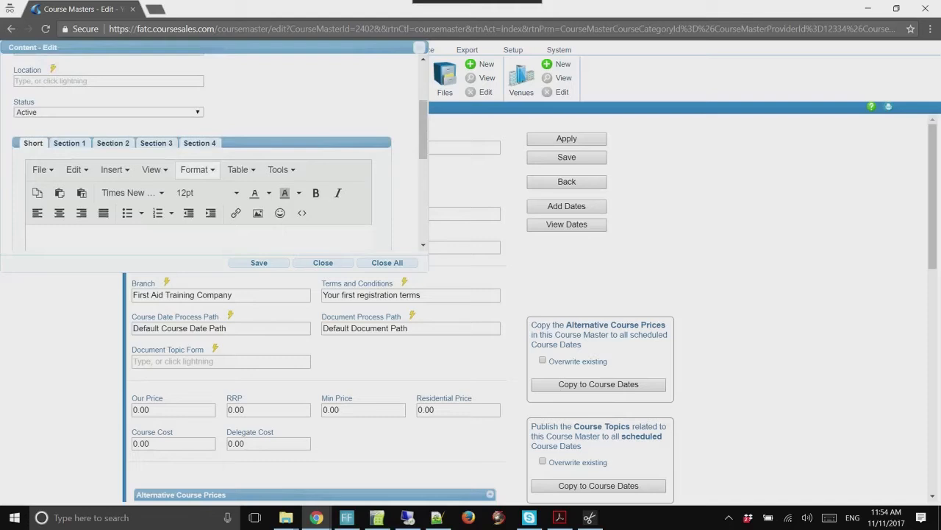
scroll(423, 125, "up", 2)
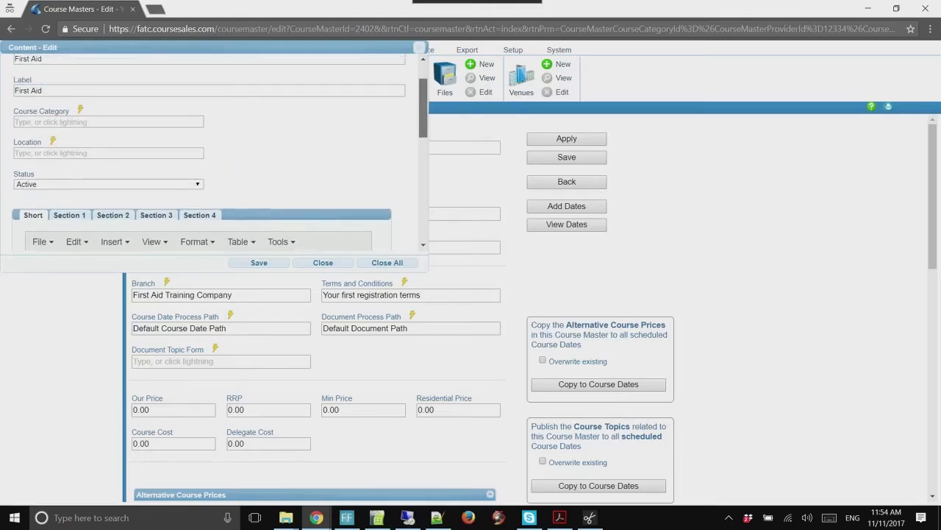
scroll(214, 147, "down", 4)
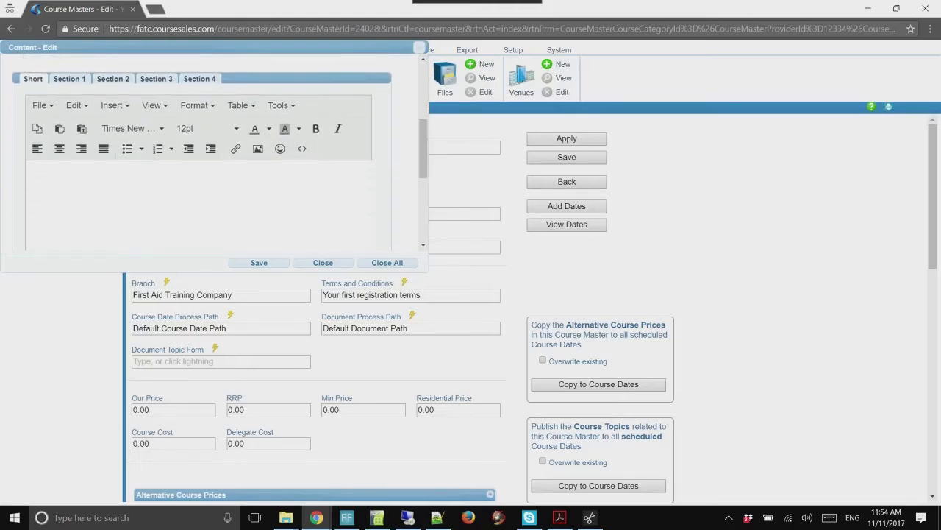
Write the first aid course summary in the Short text, paste it into Section 1, and save
left_click(31, 171)
type("This first ")
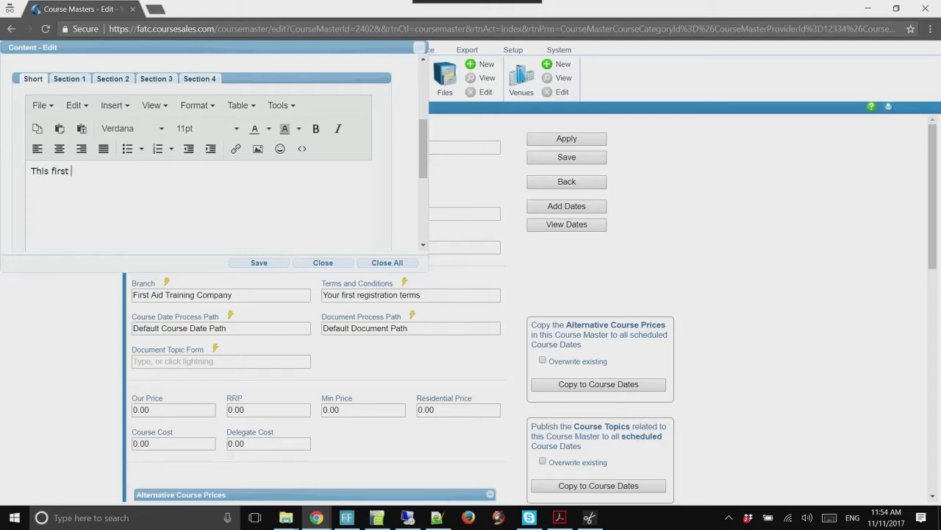
type("aid course will provide you ")
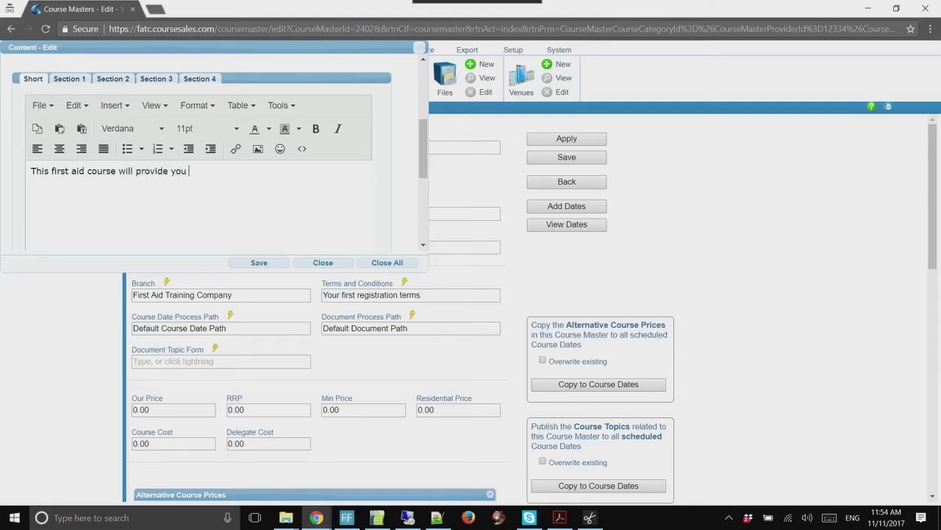
type("with all the information you n")
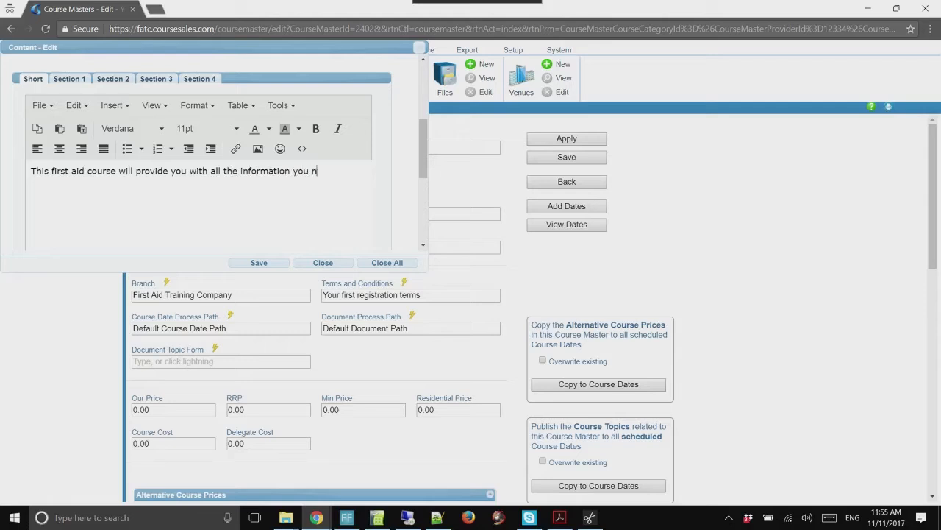
type("eed to treat and care for those around you who")
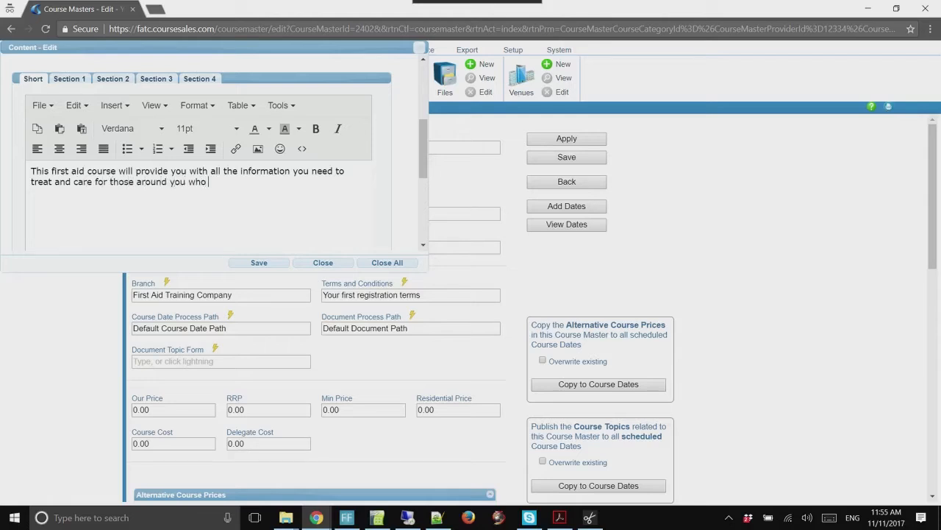
type(" require first aid treatment")
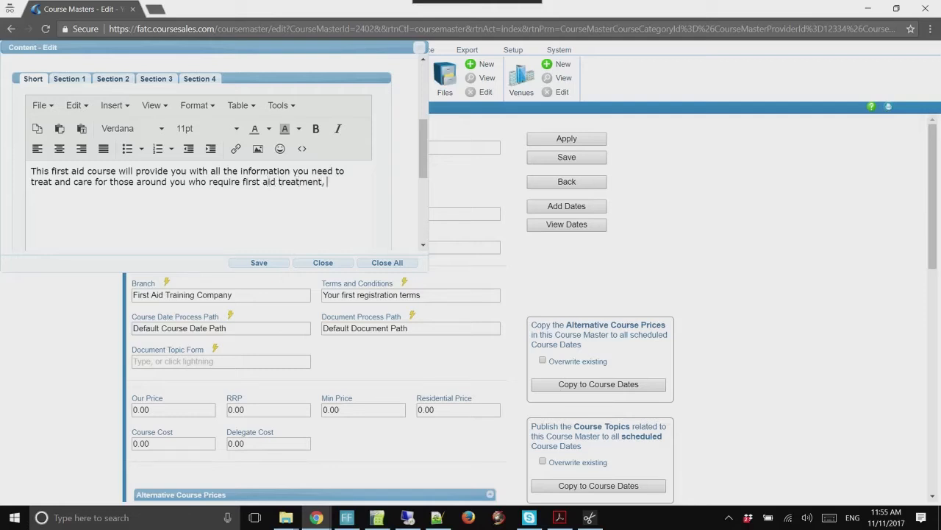
type(", it include the require")
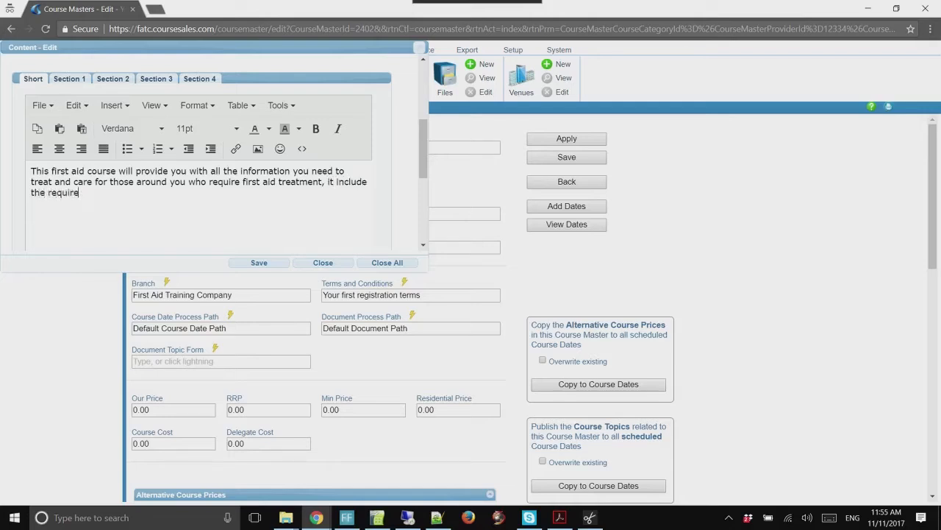
type("d national accreditation to me")
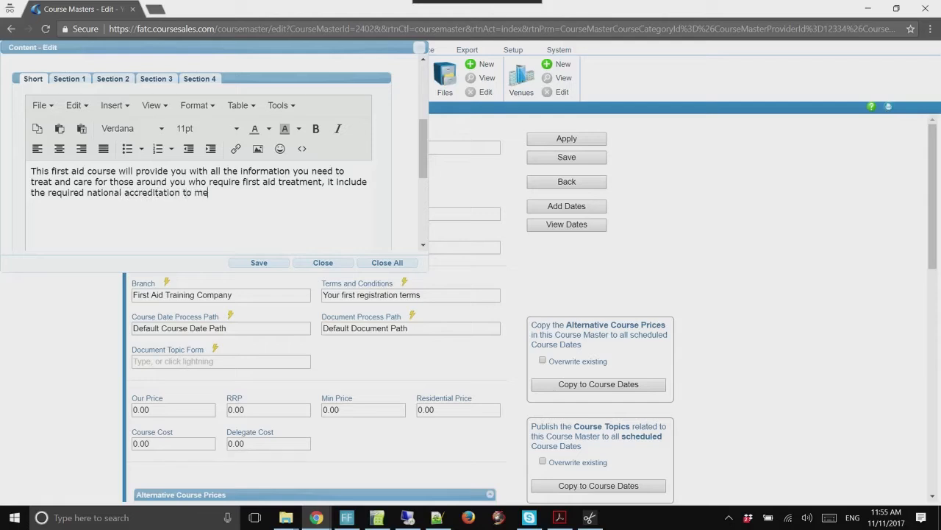
type("et work health and safety ")
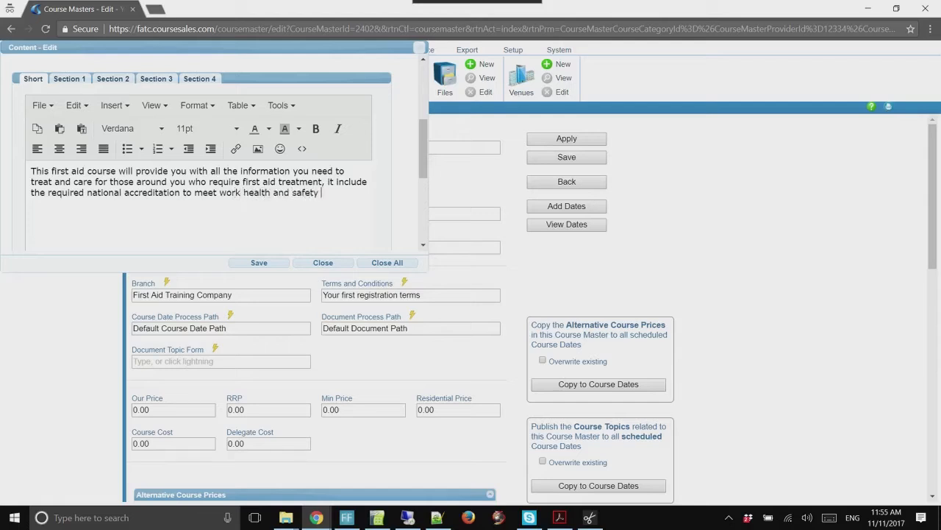
type("requirements.")
key("ctrl+a")
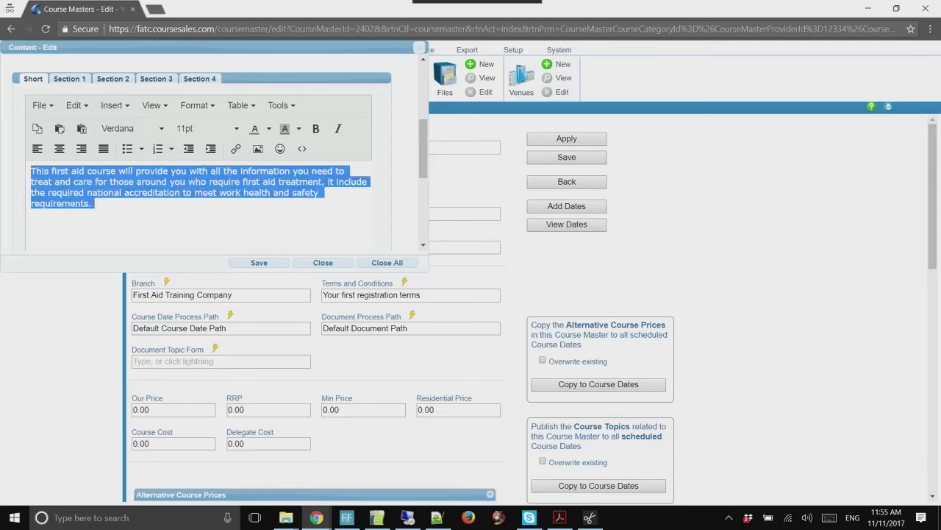
left_click(69, 79)
left_click(32, 173)
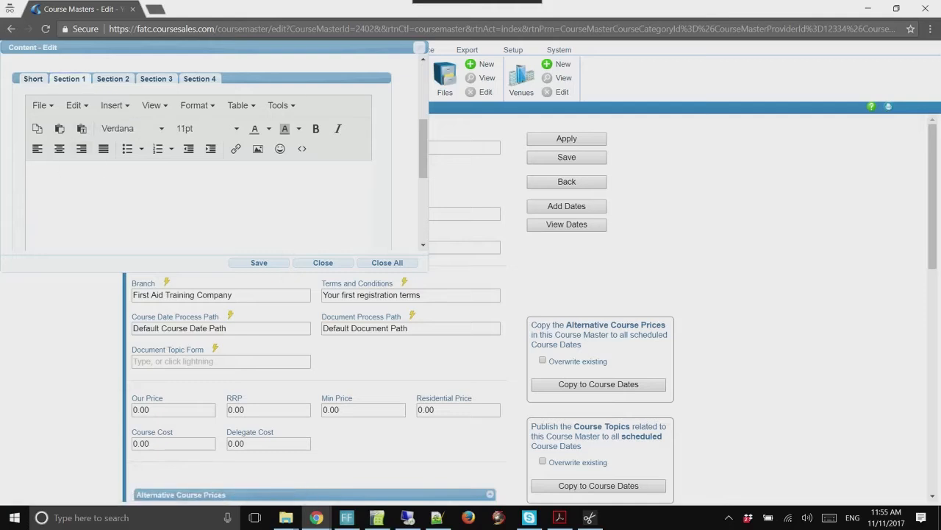
key("ctrl+v")
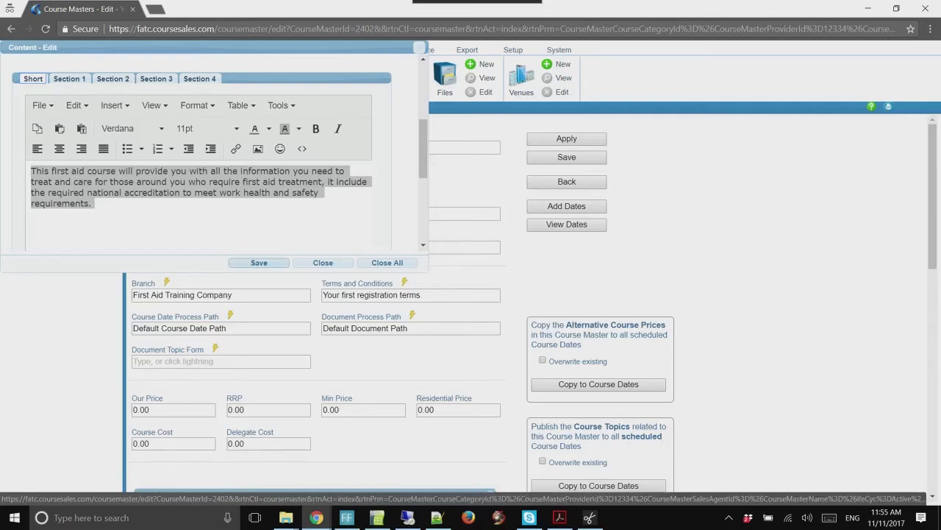
scroll(206, 147, "down", 3)
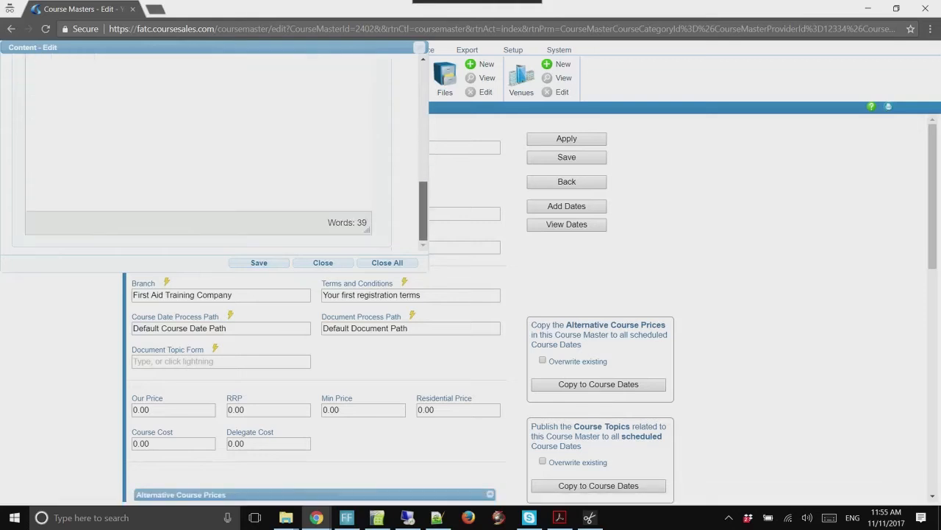
scroll(206, 147, "up", 6)
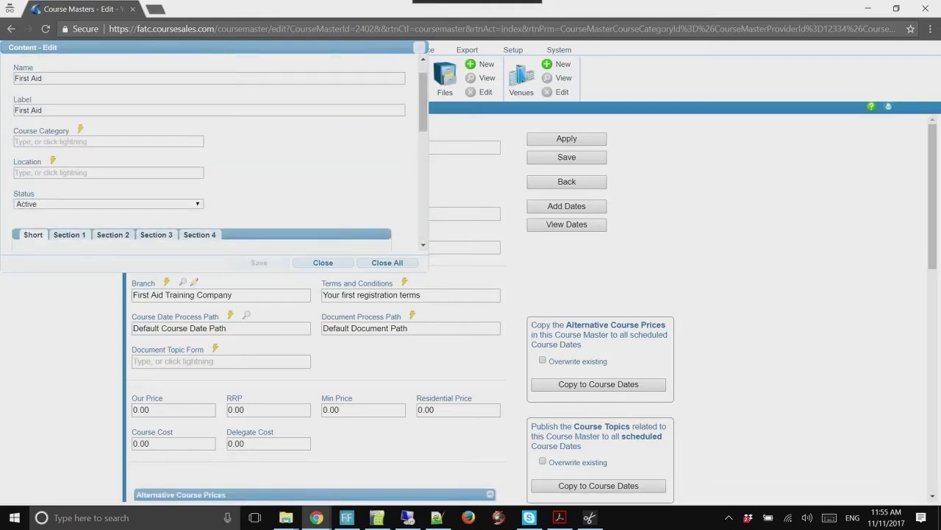
left_click(259, 263)
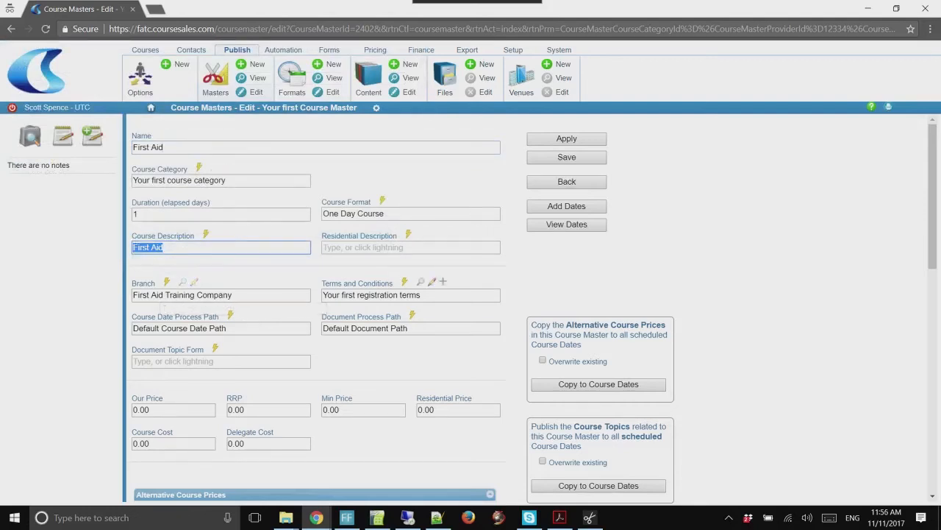
left_click(432, 282)
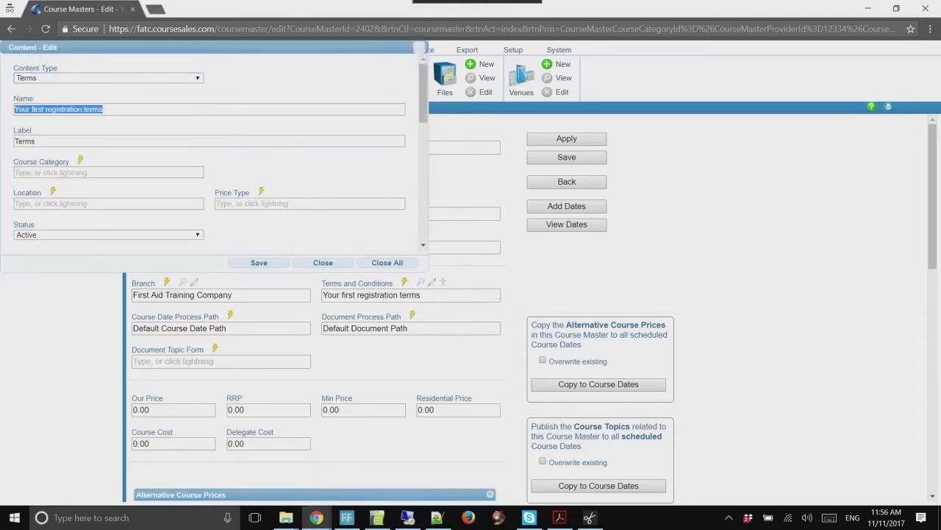
type("Defaul")
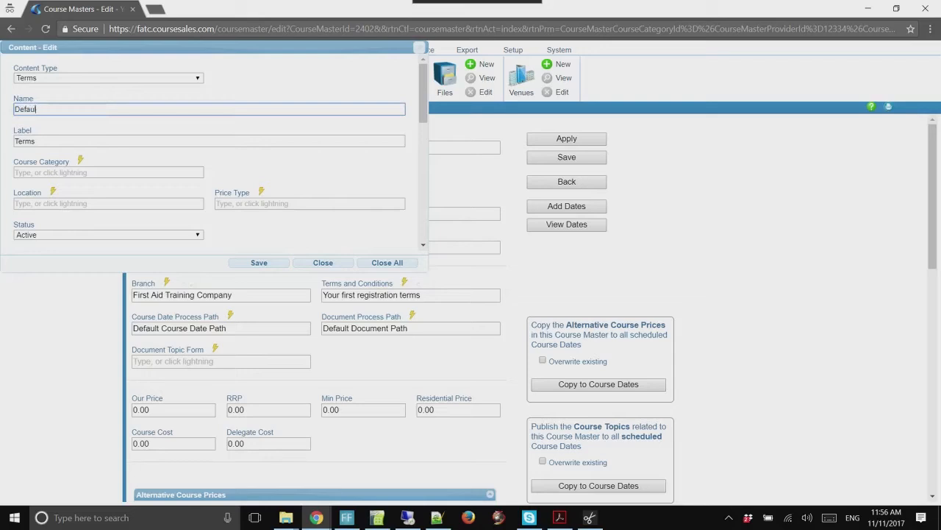
type("t terms")
scroll(213, 148, "down", 5)
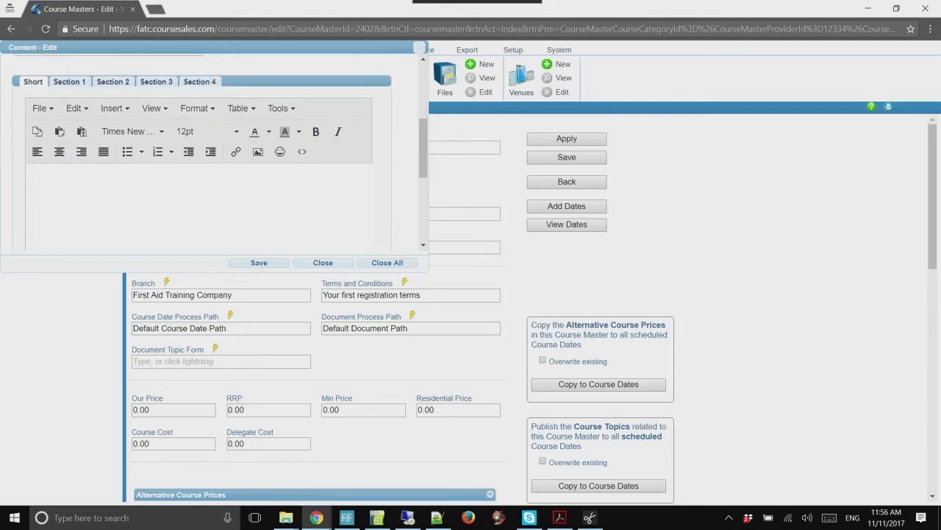
left_click(31, 174)
type("Transfers are free")
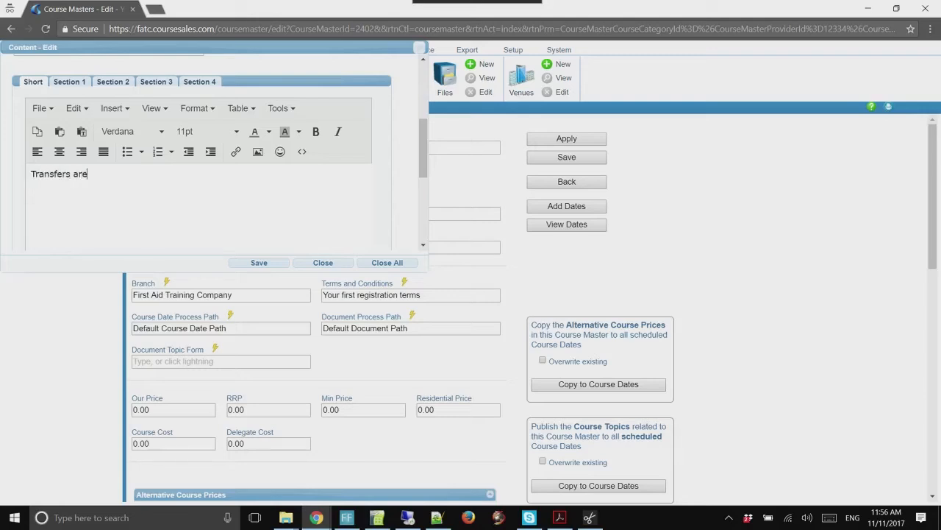
key("Return")
type("Cancellations are free")
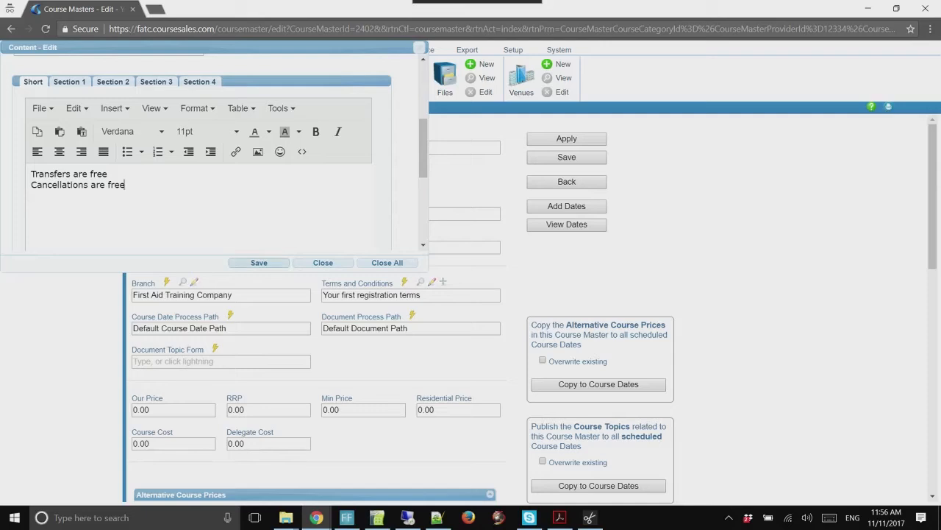
left_click(259, 263)
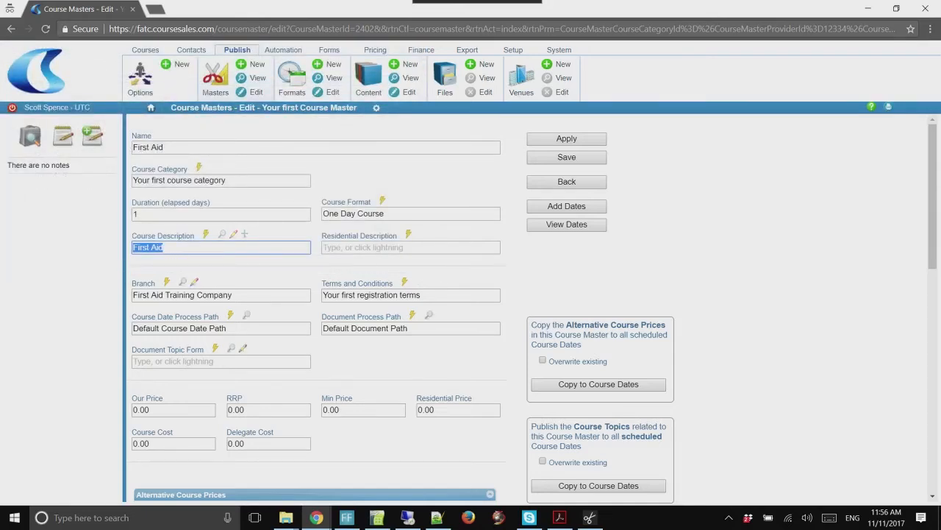
Choose Default terms and set Our Price 120, RRP 150 and Min Price 80
left_click(404, 282)
left_click(349, 309)
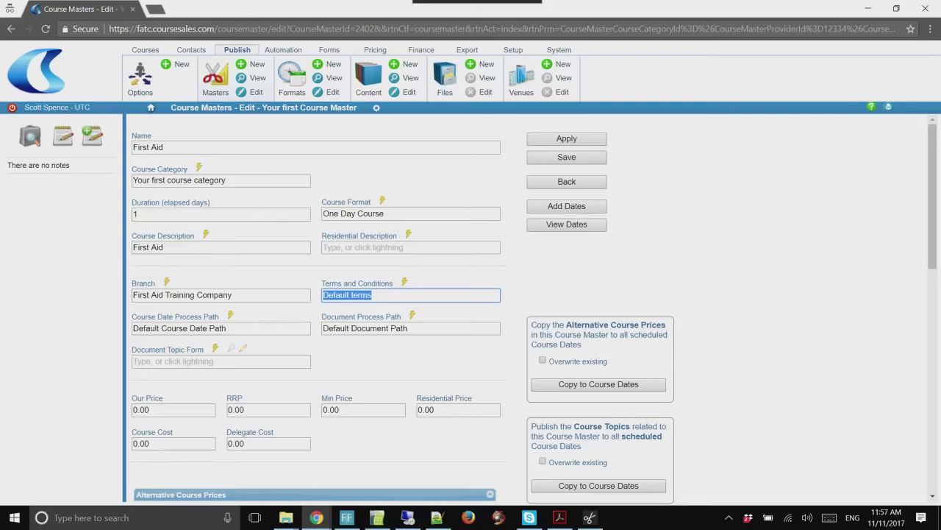
left_click_drag(133, 410, 138, 410)
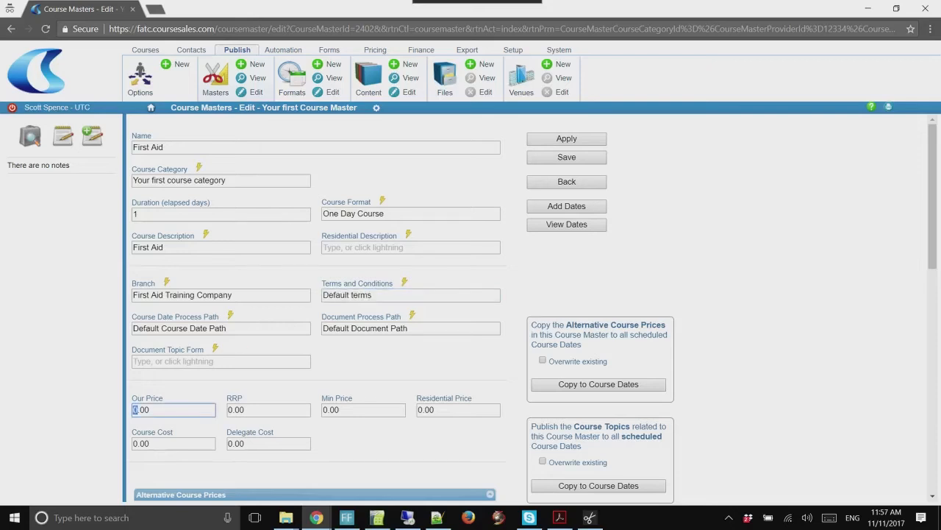
type("120")
key("Tab")
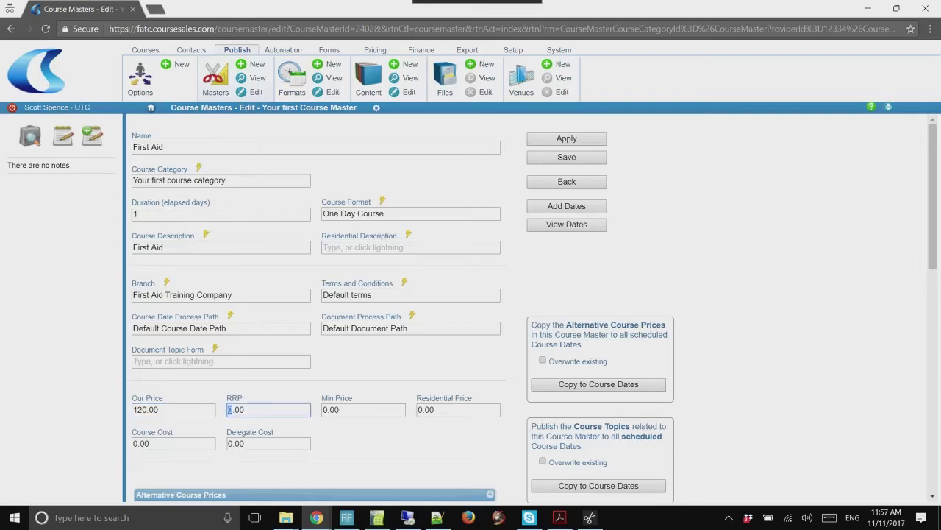
type("150")
scroll(317, 309, "down", 3)
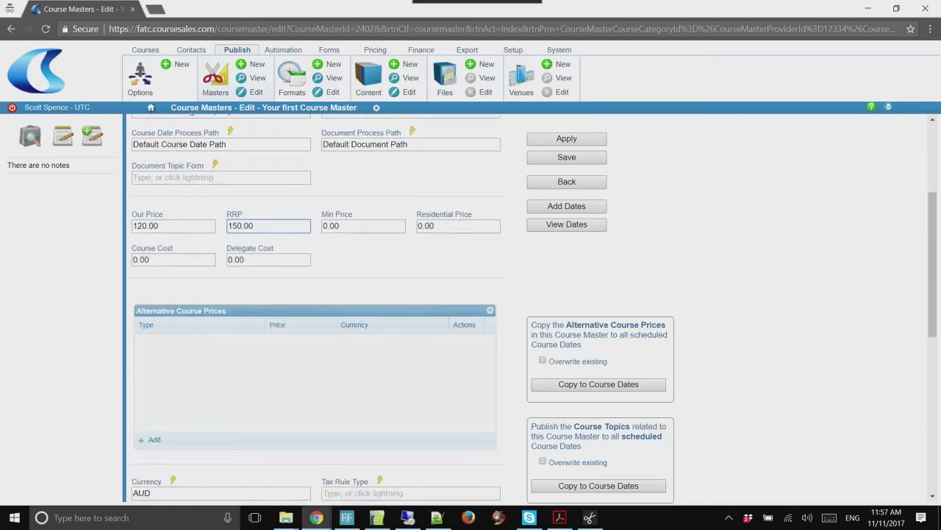
key("Tab")
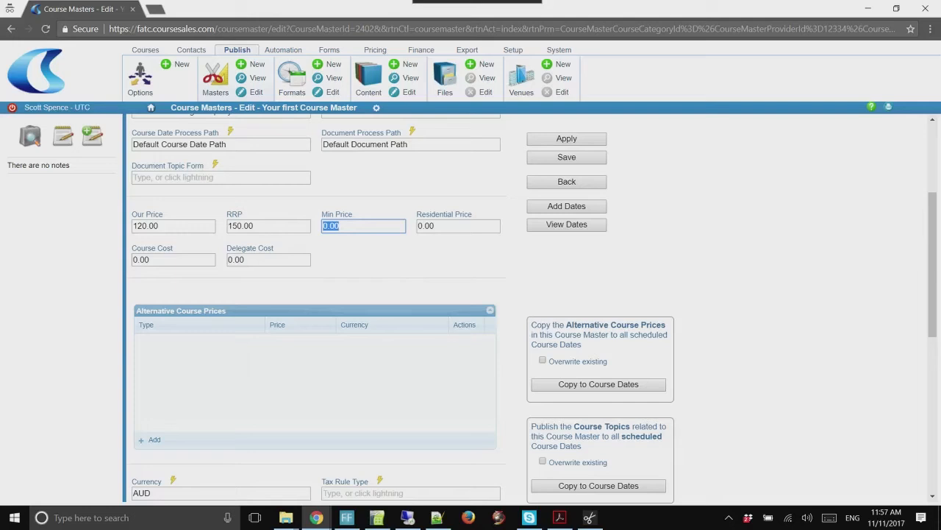
type("80")
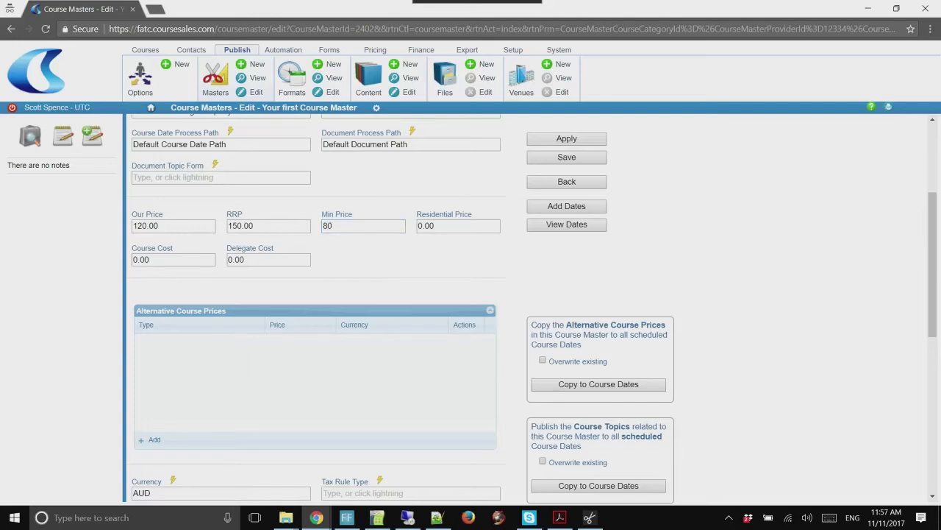
scroll(471, 309, "down", 3)
scroll(220, 188, "down", 2)
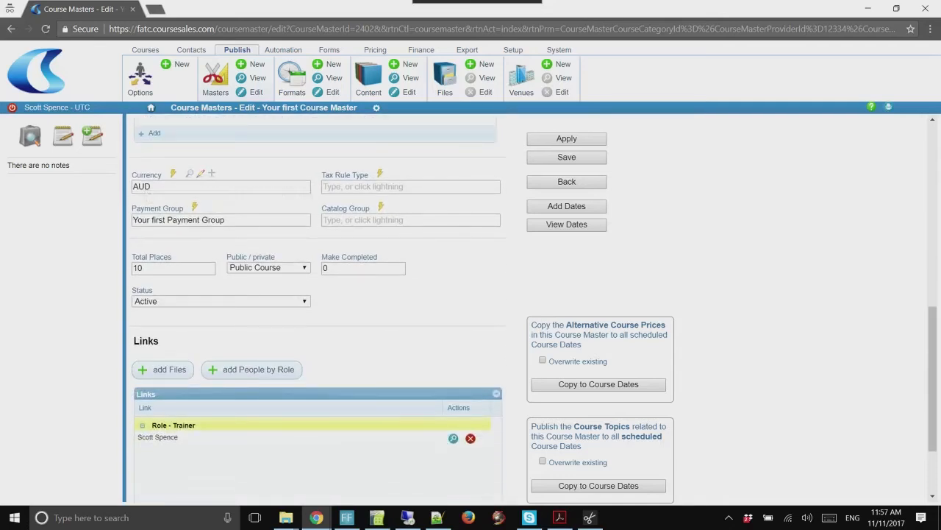
Keep Australia (dollar) as currency, choose GST Free as Tax Rule Type, and review Payment Group details
left_click(173, 174)
key("Down")
key("Down")
key("Down")
key("Down")
key("Down")
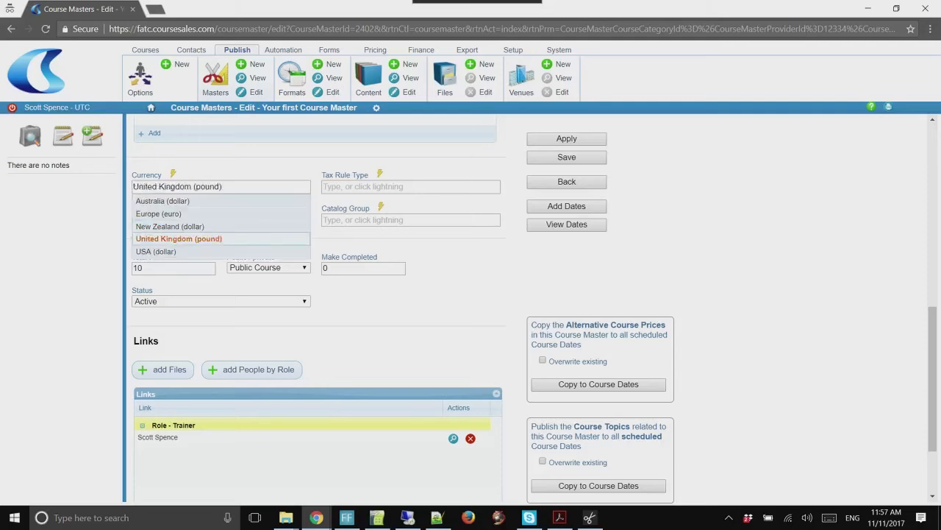
key("Up")
key("Up")
key("Up")
key("Up")
key("Return")
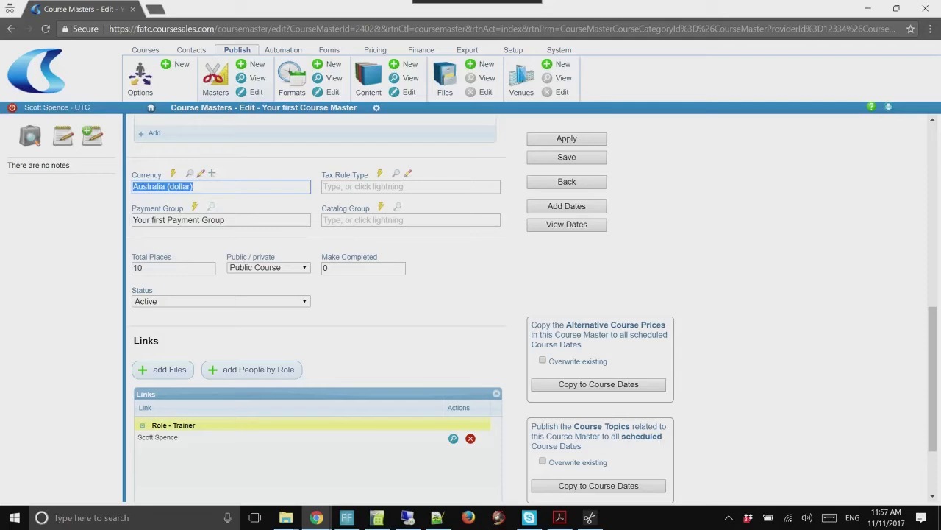
key("Tab")
key("Down")
key("Down")
key("Return")
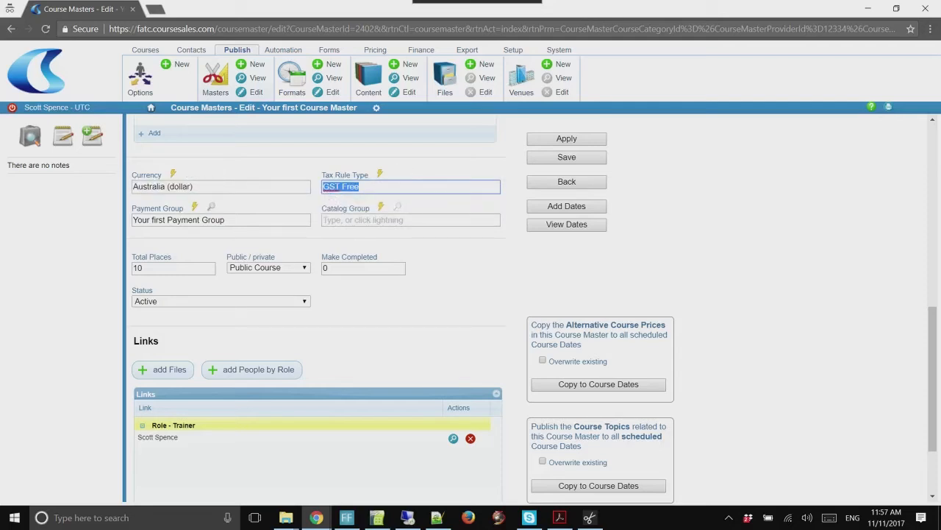
left_click(211, 207)
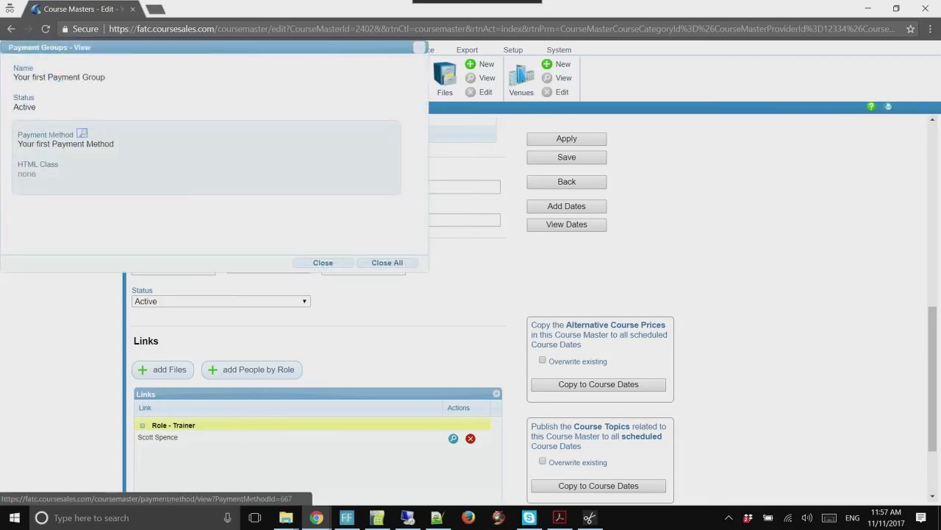
left_click(323, 262)
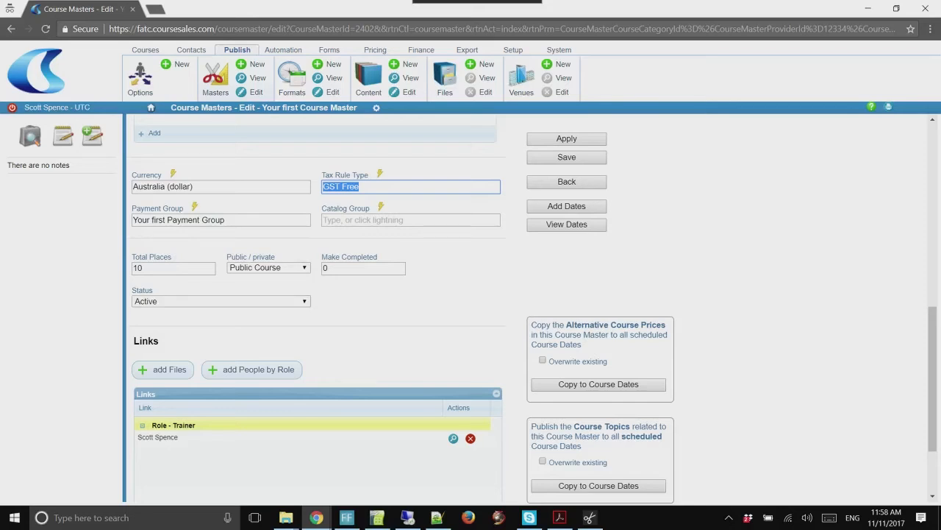
Change Total Places to 25, save the First Aid master, and open the Formats list
double_click(137, 268)
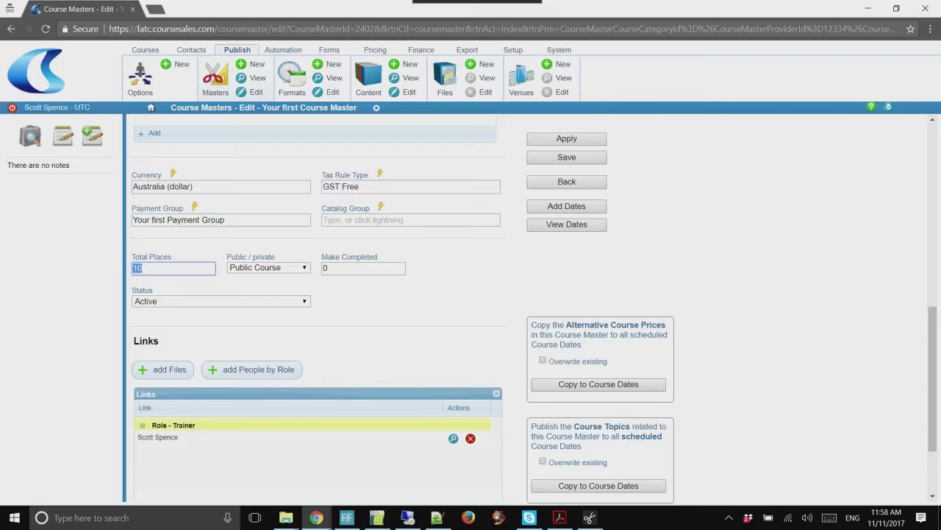
type("25")
key("Tab")
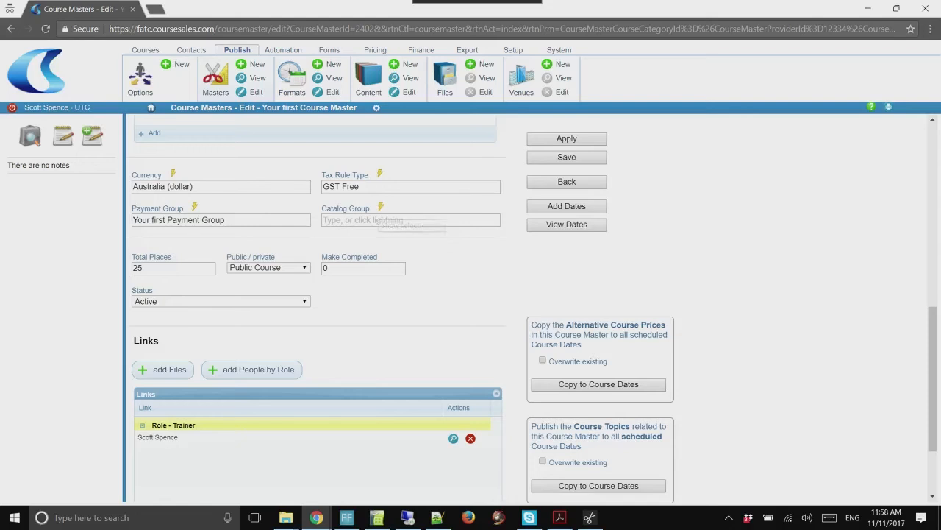
scroll(383, 218, "down", 1)
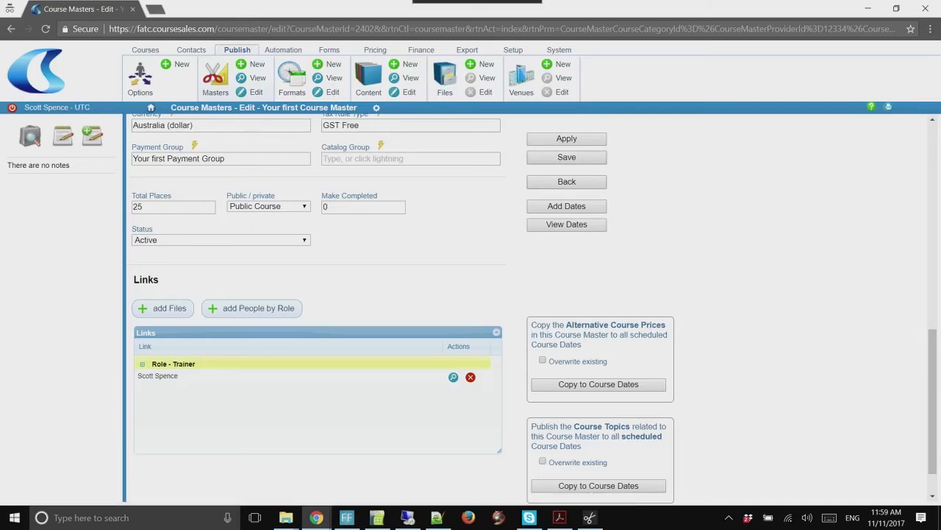
scroll(317, 308, "up", 3)
scroll(316, 309, "up", 3)
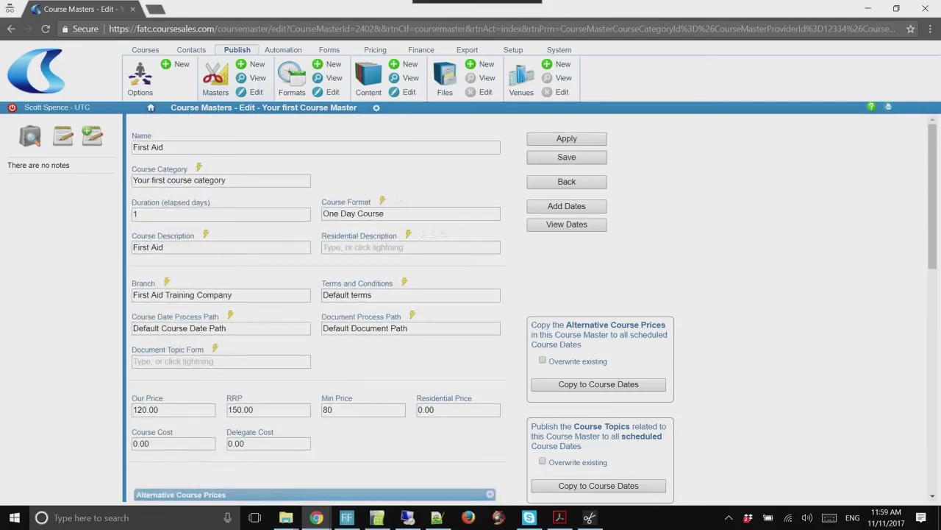
left_click(566, 157)
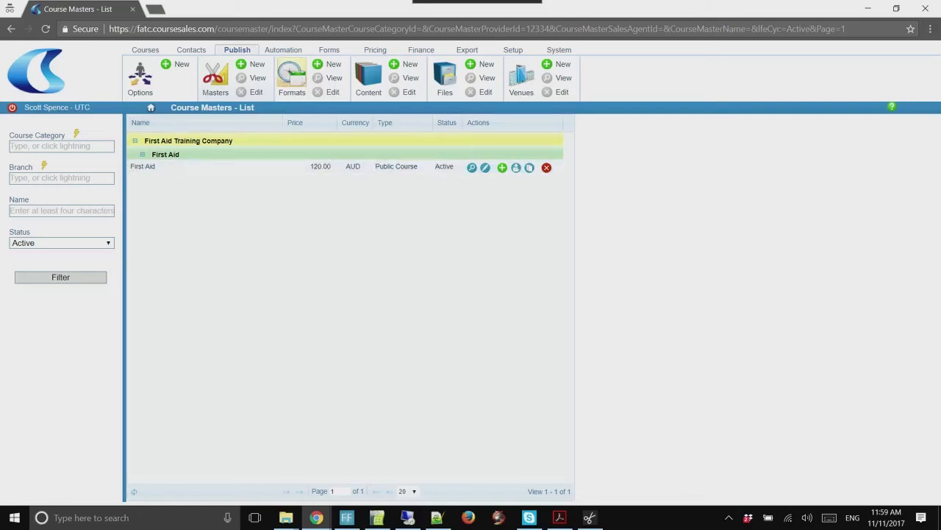
left_click(291, 75)
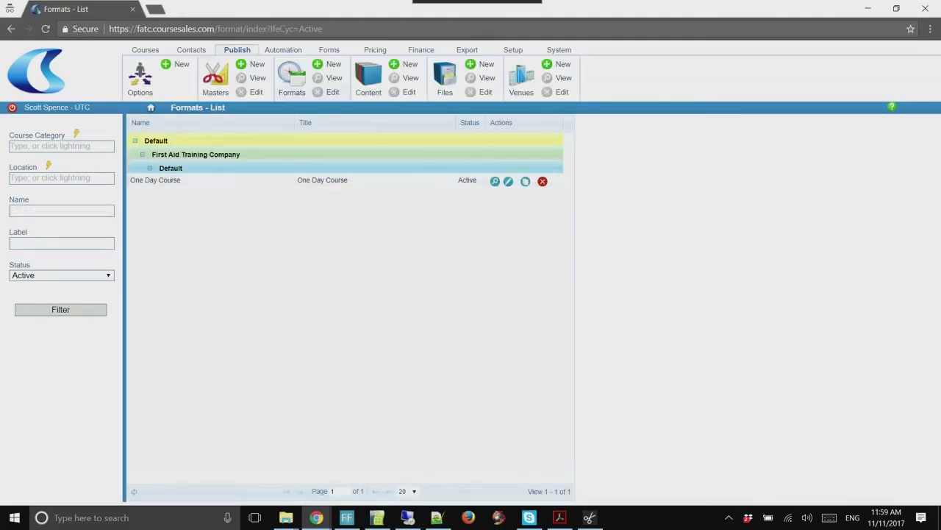
Rename the One Day Course format and its label to 'Morning session, trainer led, includes exam.'
left_click(508, 181)
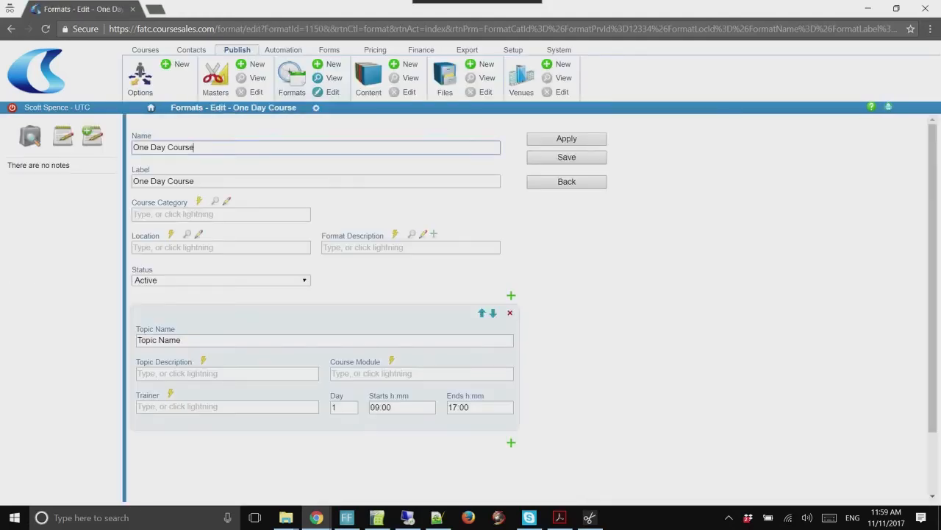
type("Morning")
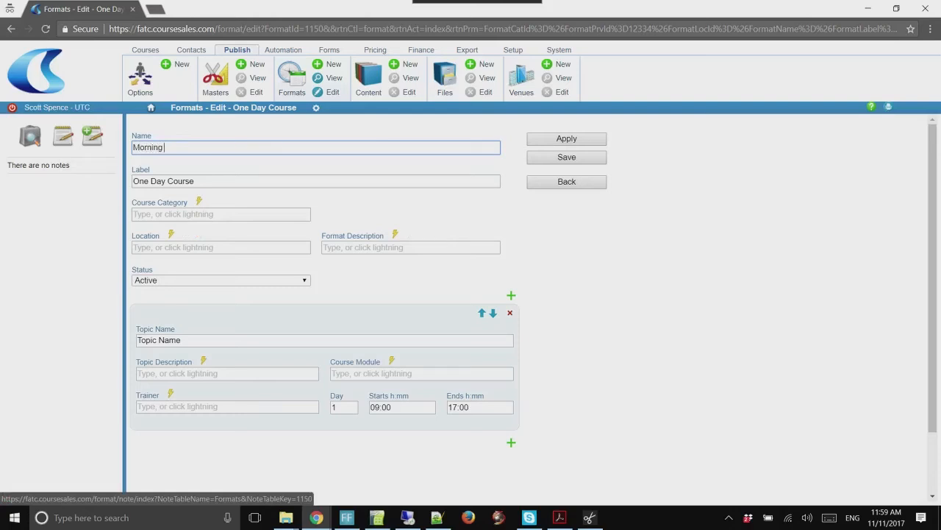
type(" session, trainer led, includes exam")
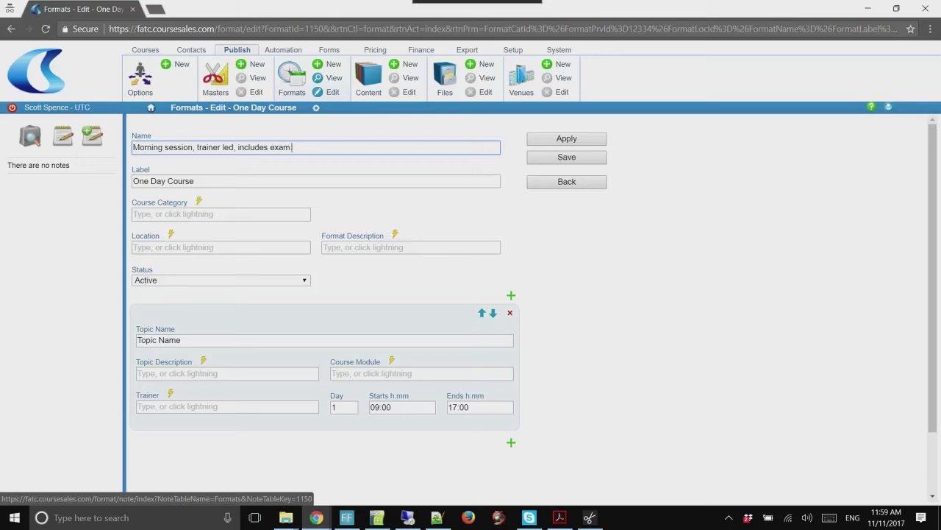
type(".")
key("ctrl+a")
key("ctrl+c")
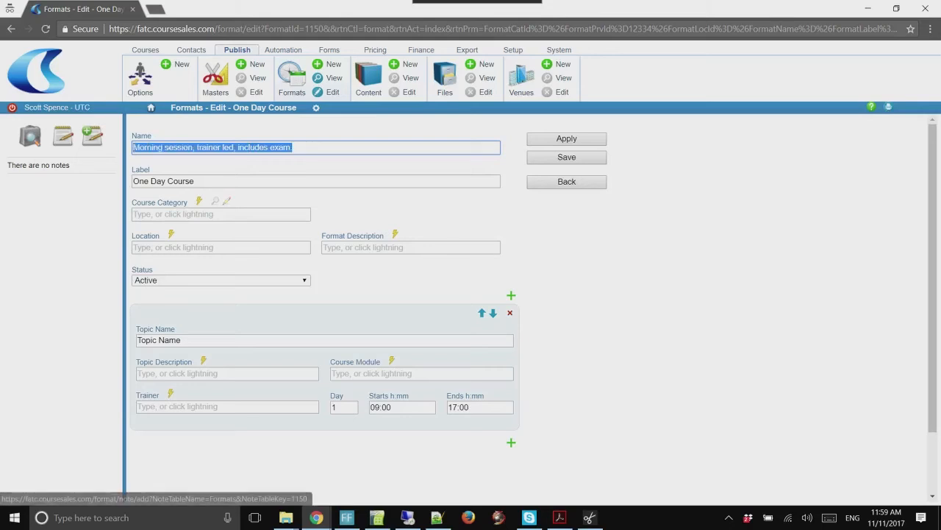
key("Tab")
key("ctrl+v")
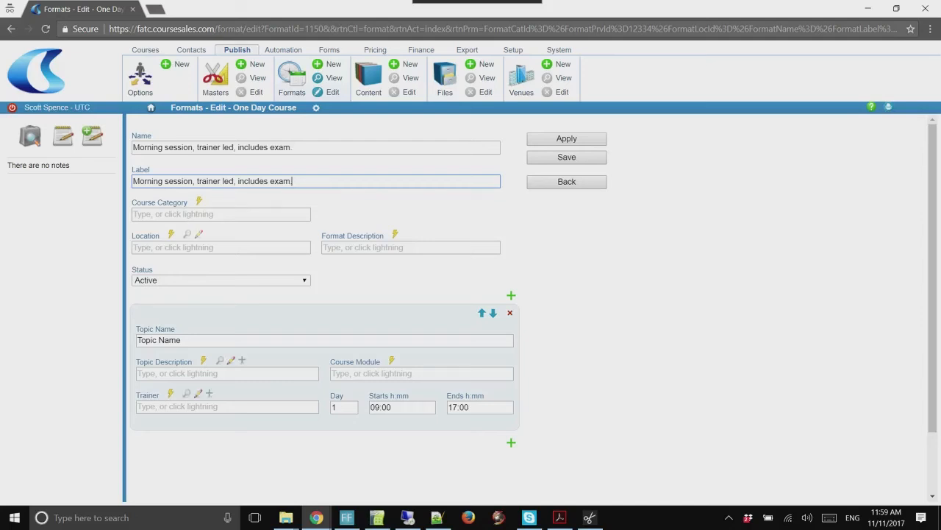
Set the topic name to First Aid, adjust the end hour, and save the format
left_click_drag(183, 340, 135, 340)
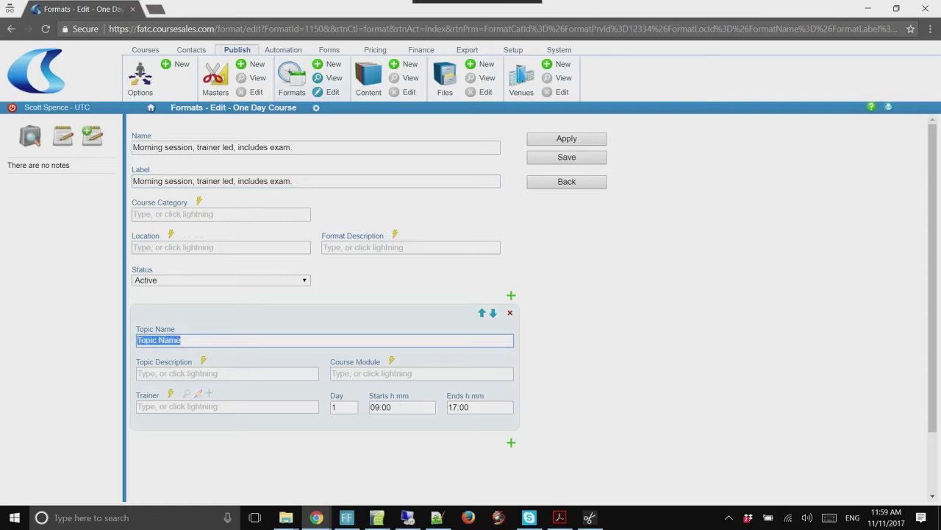
type("First Aid")
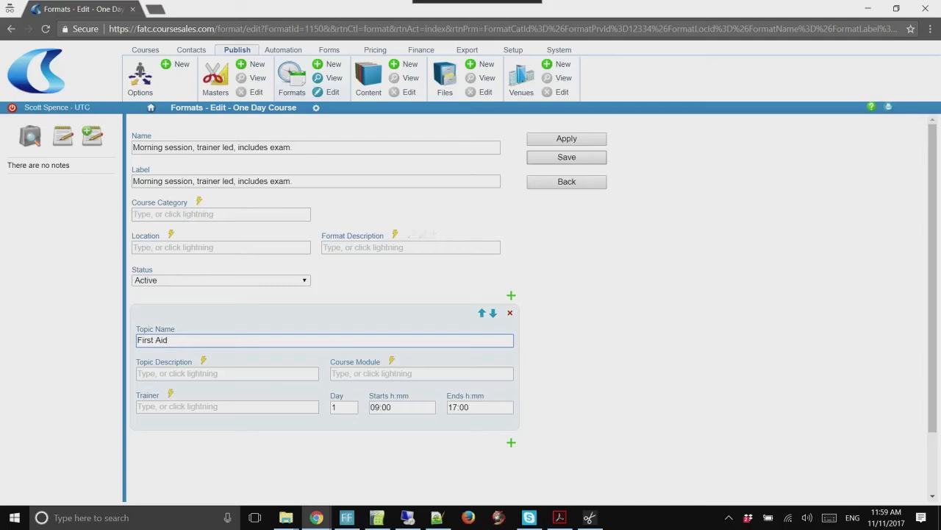
left_click(456, 407)
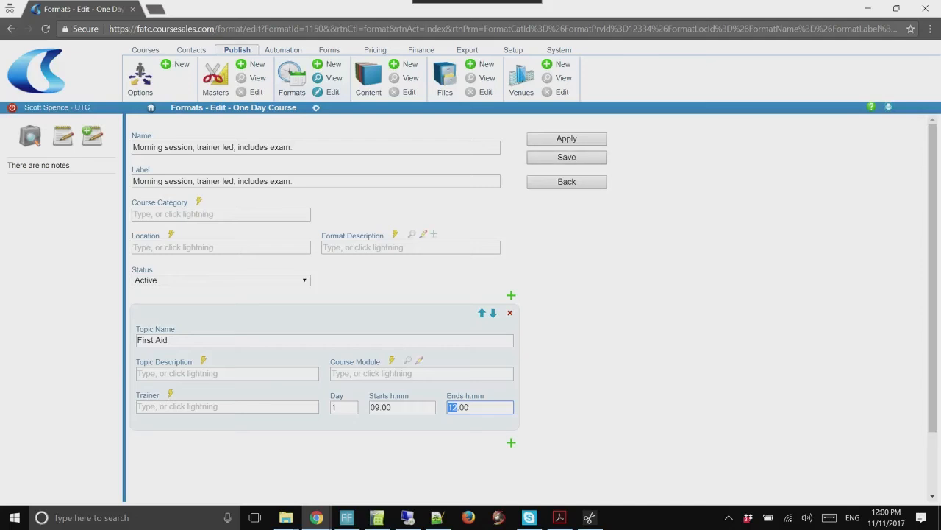
left_click(566, 157)
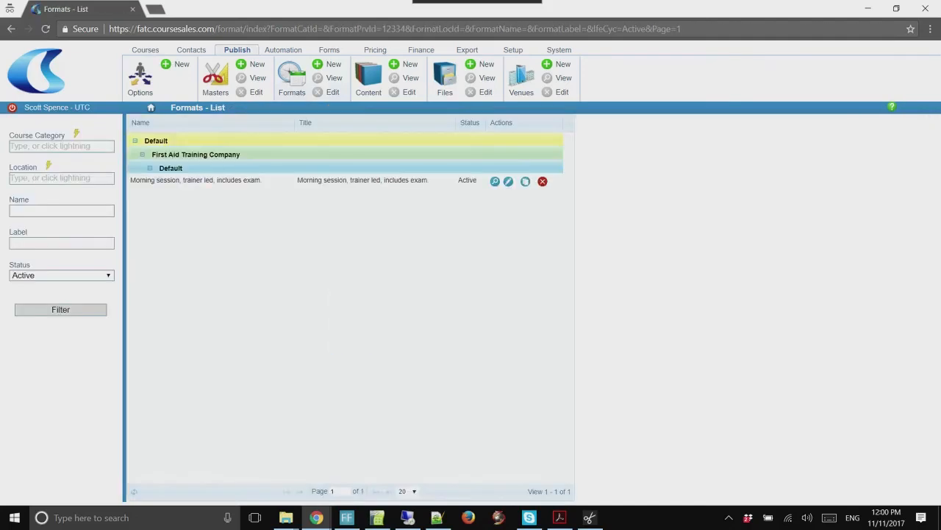
left_click(215, 73)
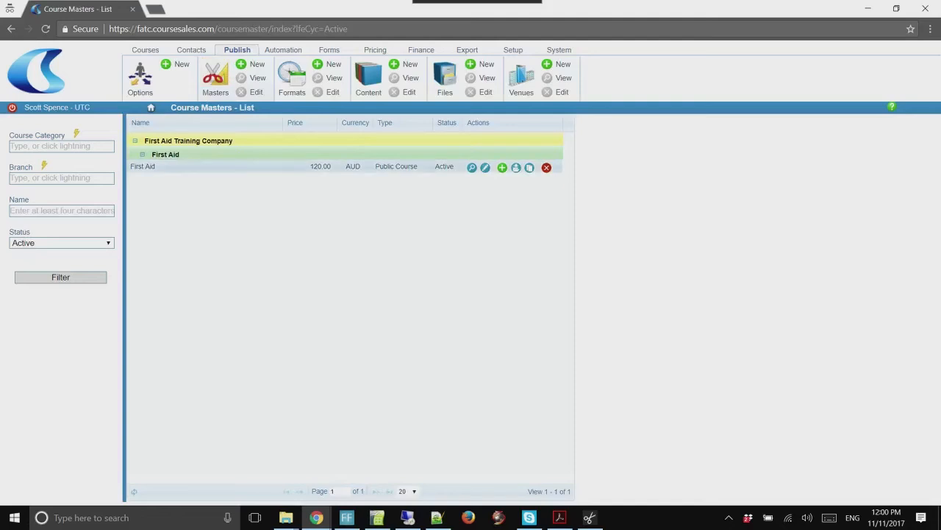
In the First Aid course master's new dates, add Monday 11 December 2017 to the list
left_click(486, 167)
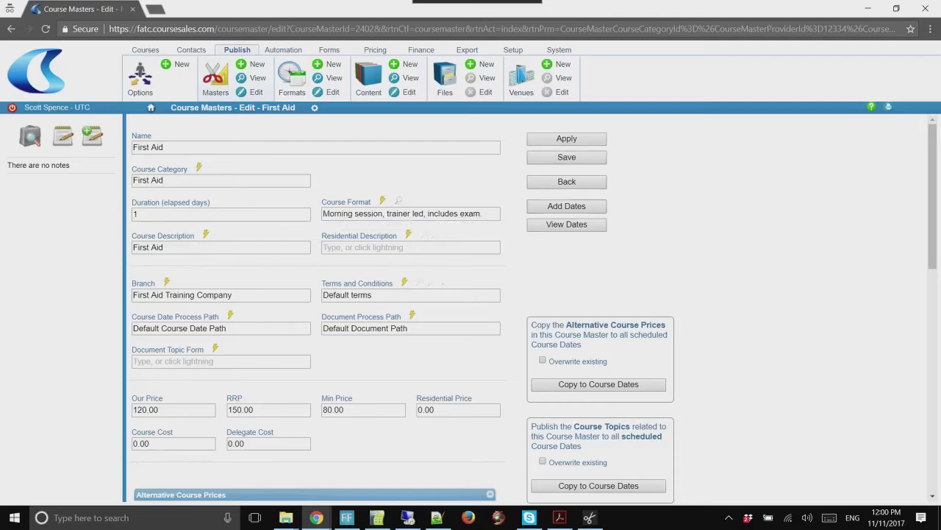
left_click(567, 206)
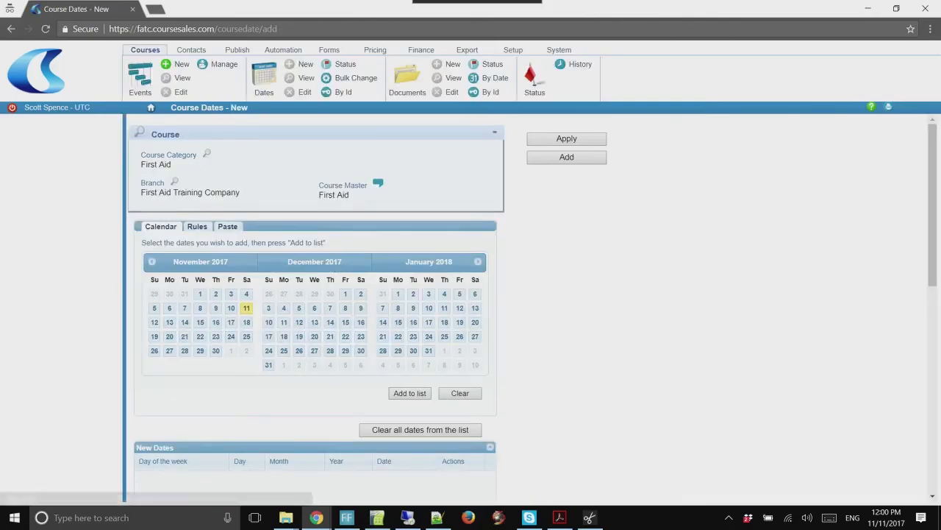
scroll(316, 309, "down", 2)
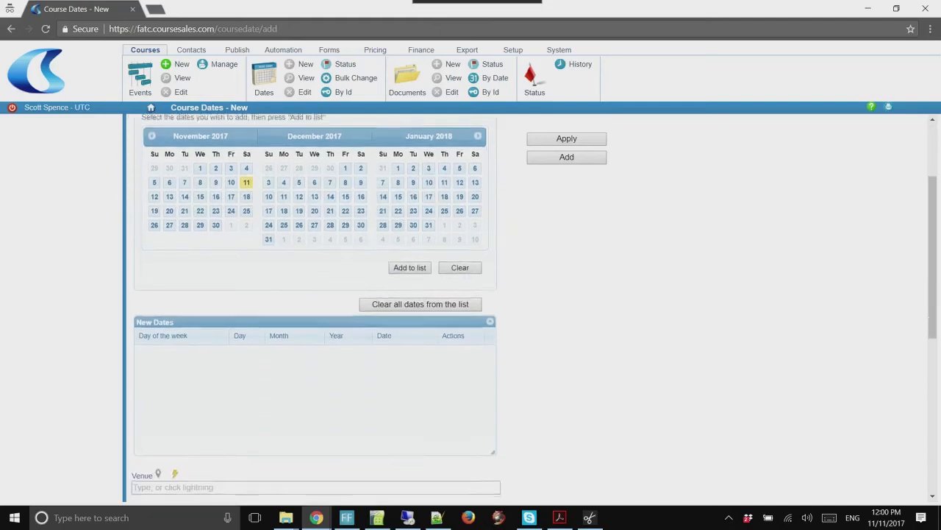
scroll(316, 309, "up", 2)
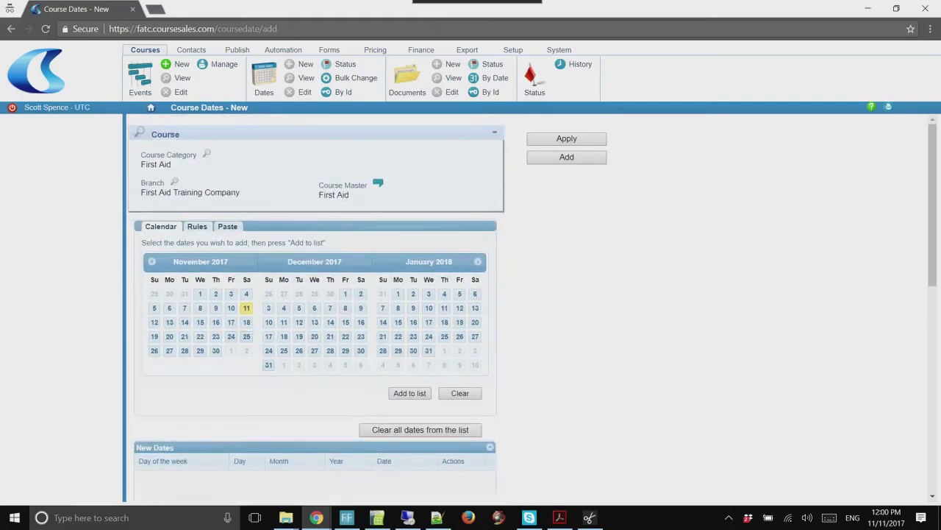
left_click(284, 322)
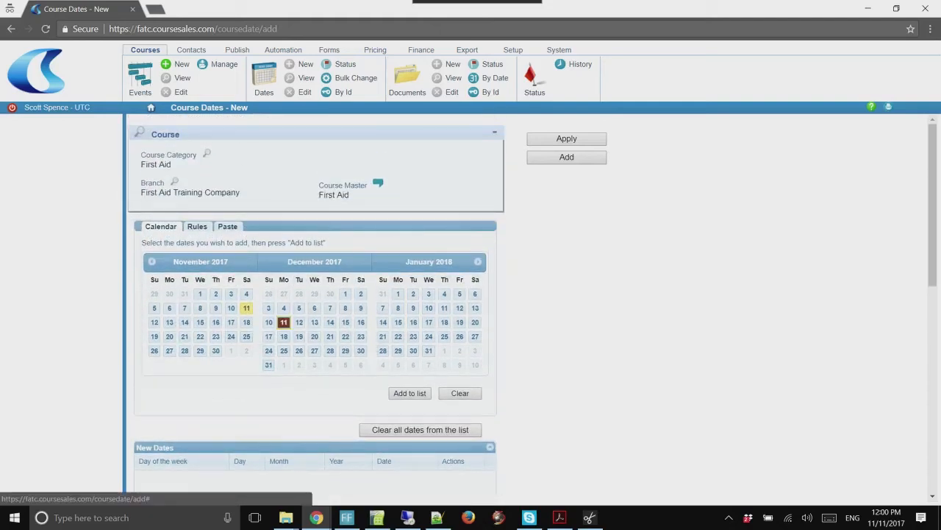
left_click(410, 393)
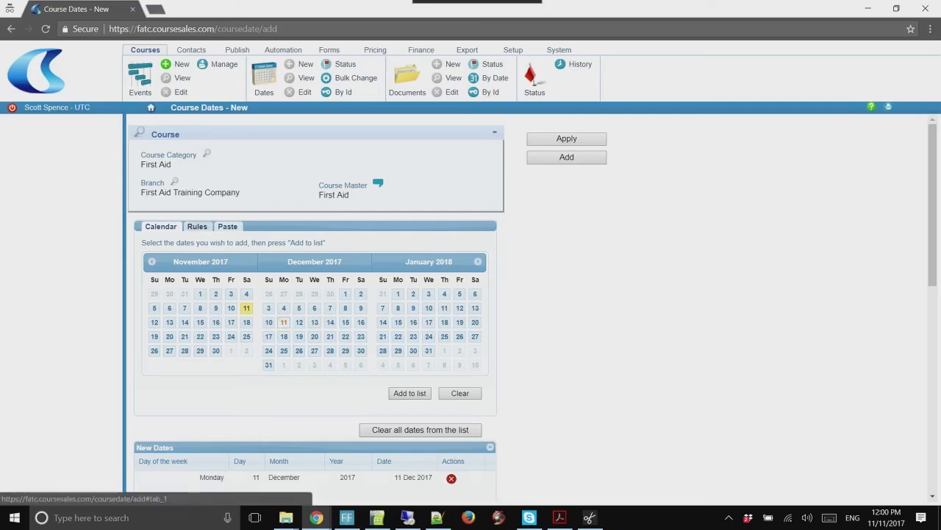
Review the Rules and Paste options, keeping Every week repeat and d/m/yyyy date format
left_click(197, 226)
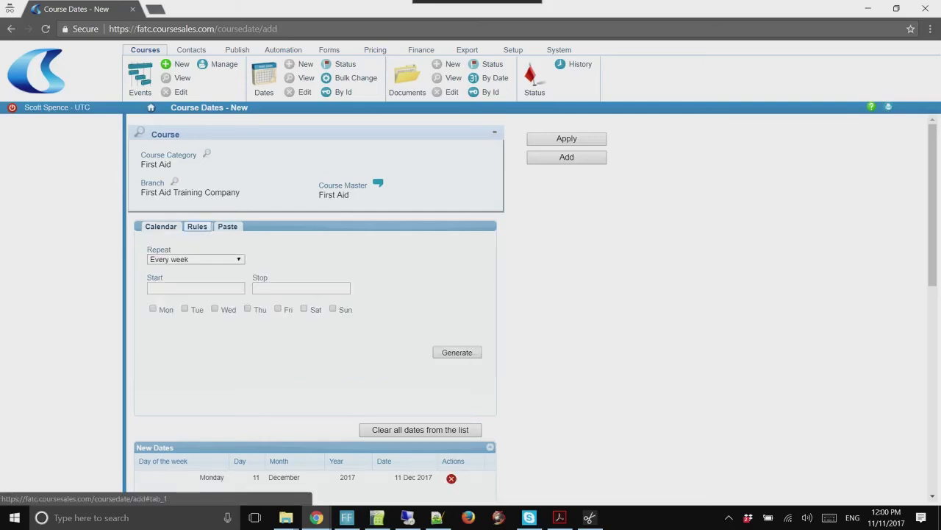
left_click(195, 259)
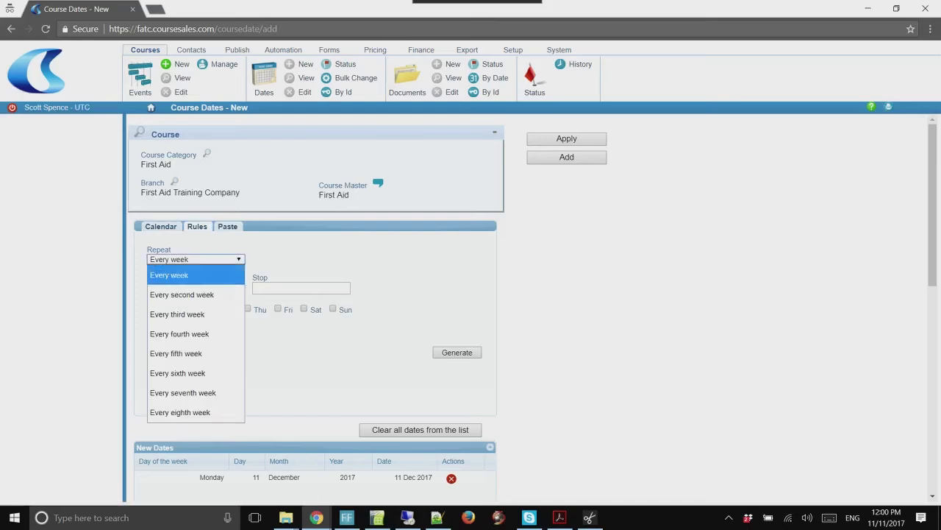
left_click(195, 274)
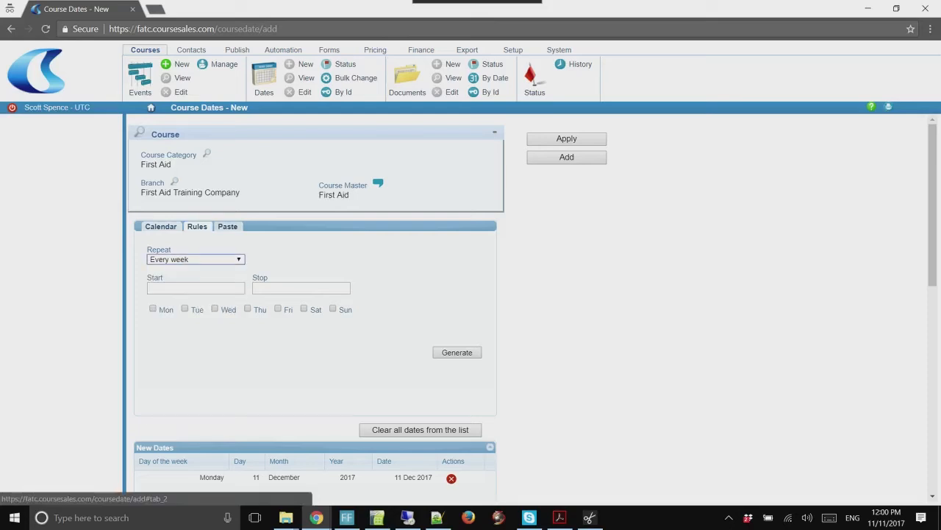
left_click(227, 227)
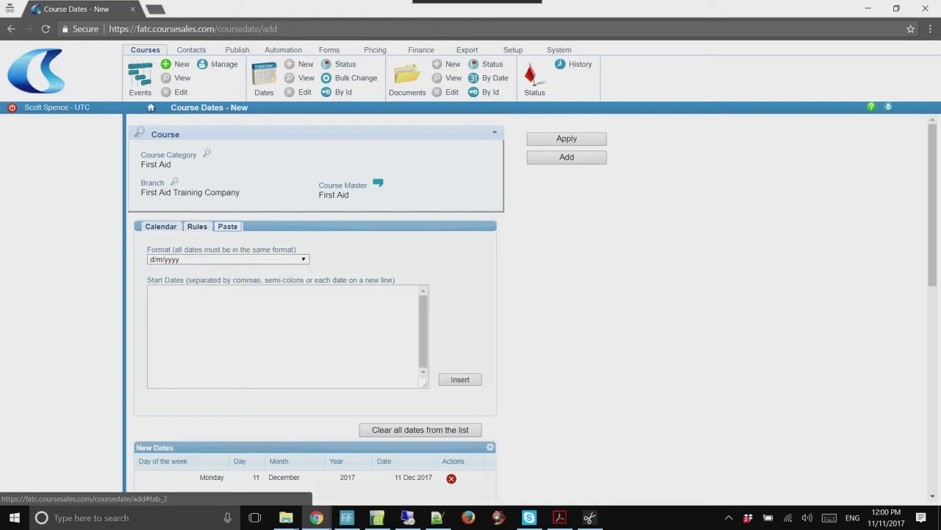
left_click(228, 259)
left_click(228, 259)
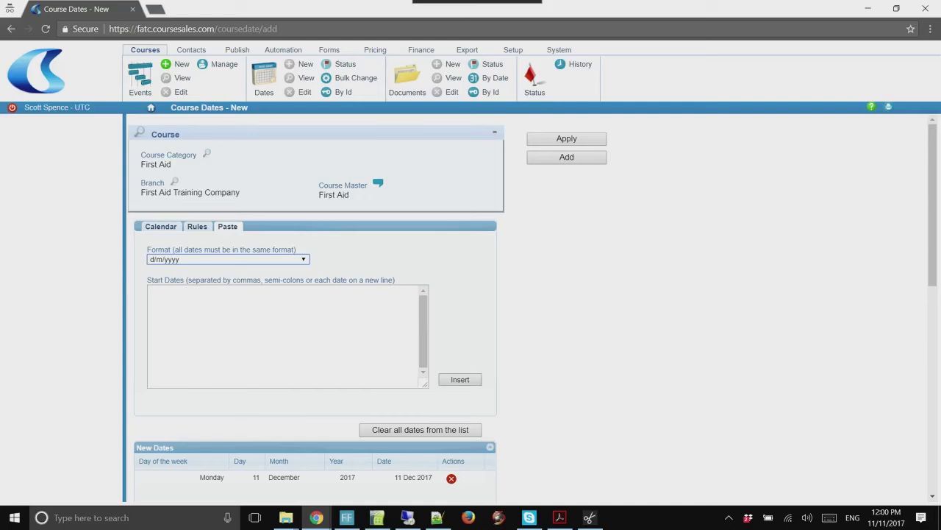
Choose 'Australia - Your first Venue -' as the course date's venue
scroll(471, 294, "down", 1)
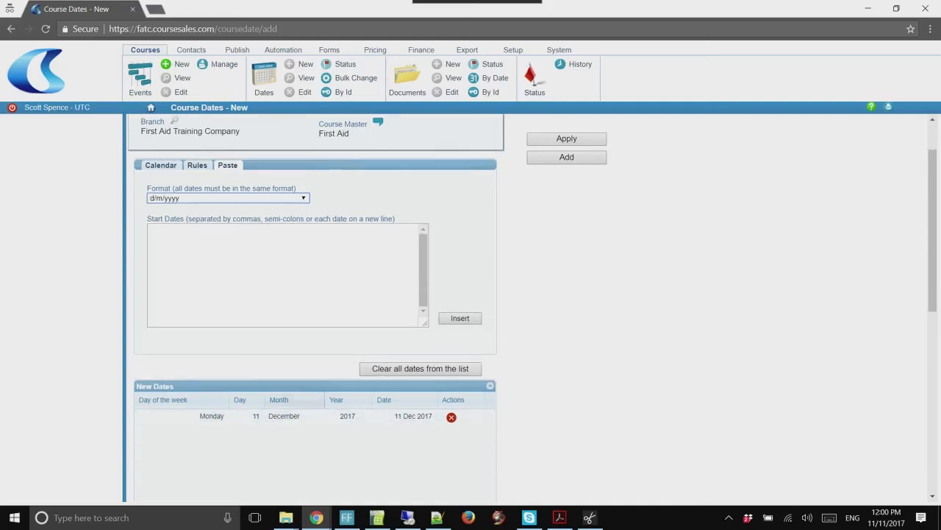
scroll(471, 294, "down", 3)
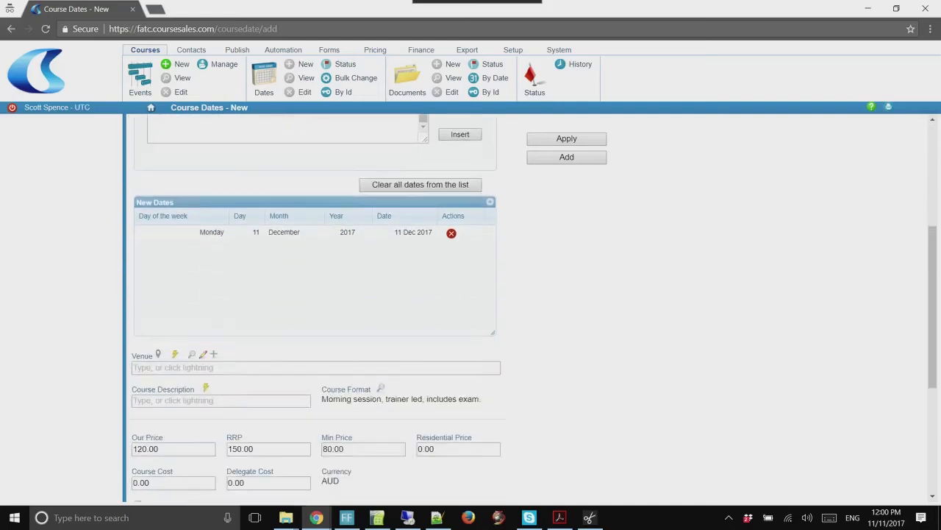
scroll(471, 294, "down", 3)
scroll(471, 295, "up", 1)
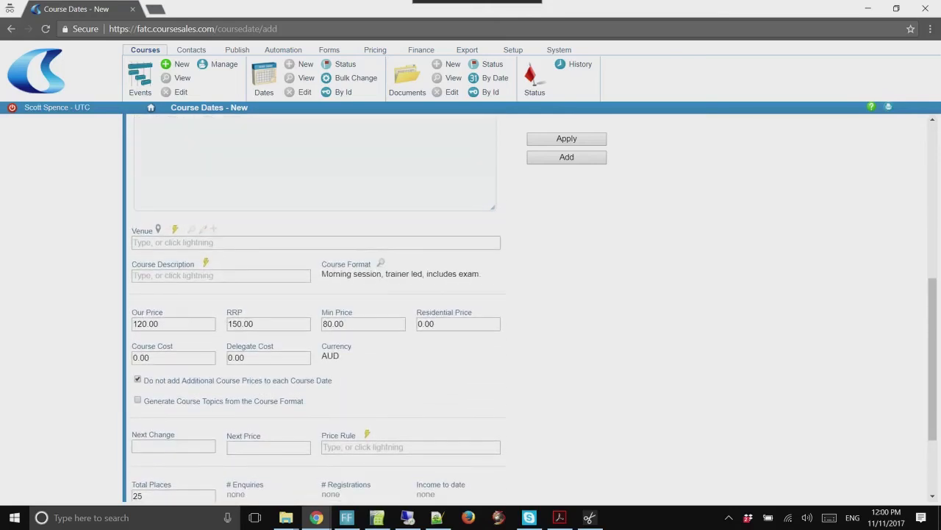
left_click(175, 230)
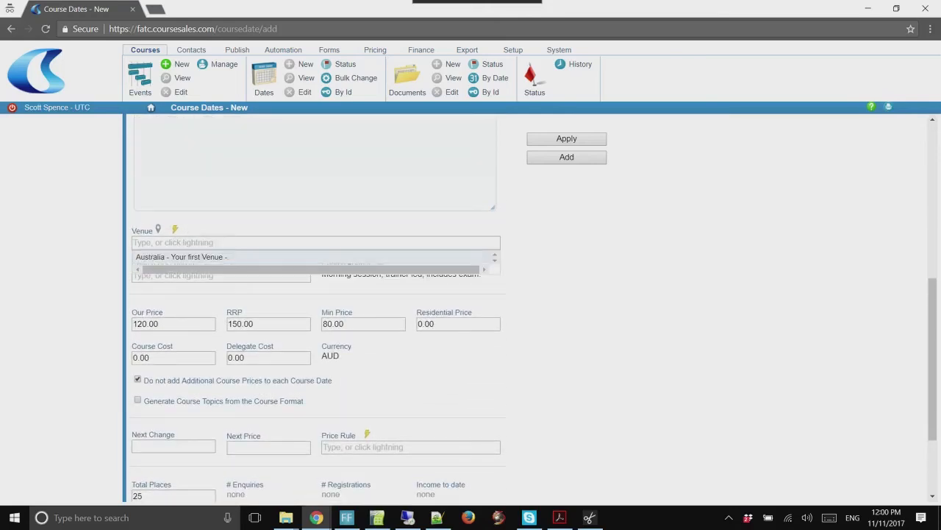
left_click(181, 258)
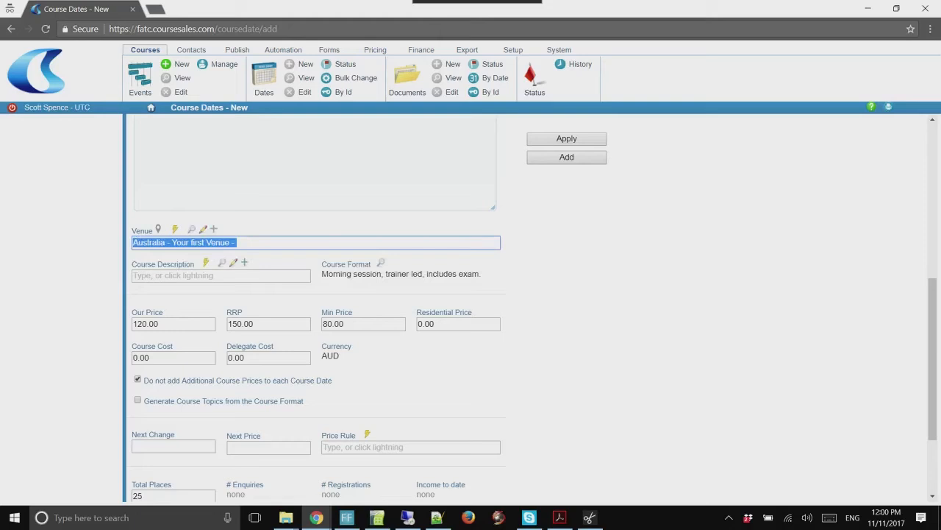
Rename the venue to Brisbane Hotel and set its street address to 13 Queen Street
left_click(203, 229)
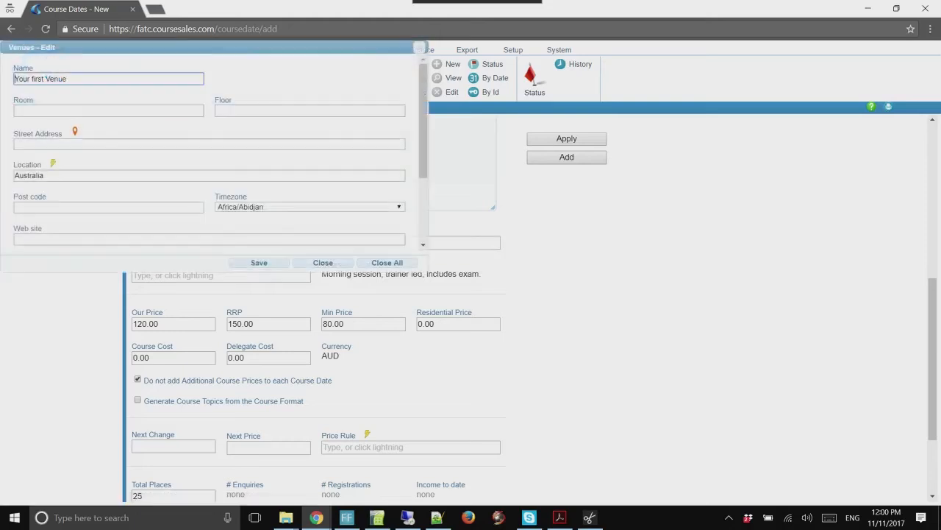
key("ctrl+a")
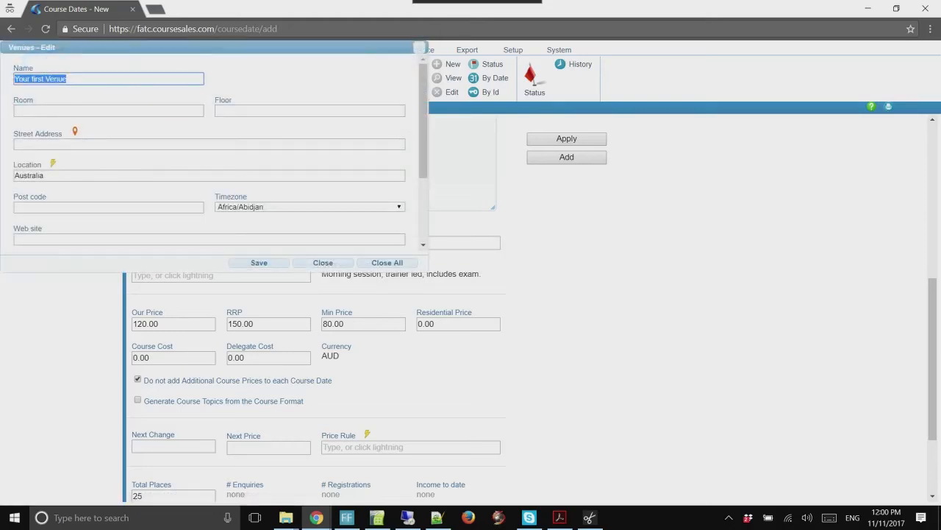
type("Brisbane Hotel")
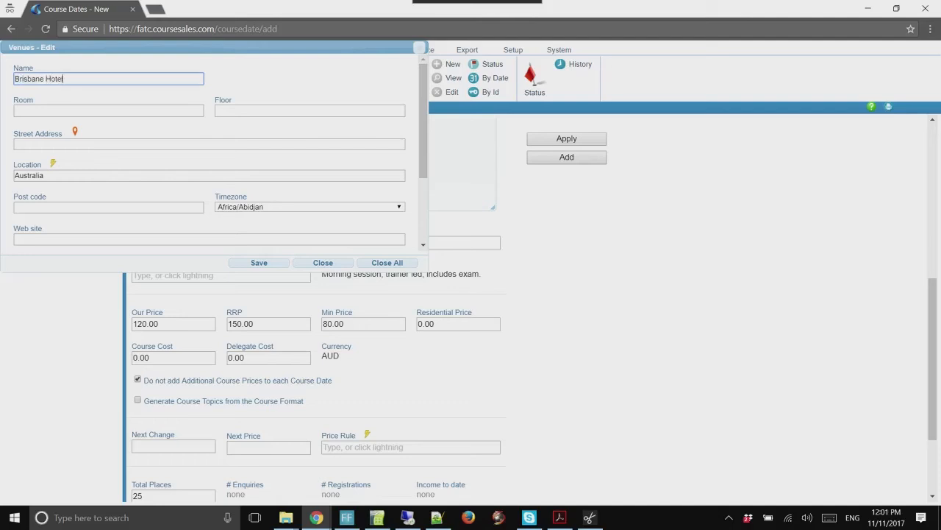
key("Tab")
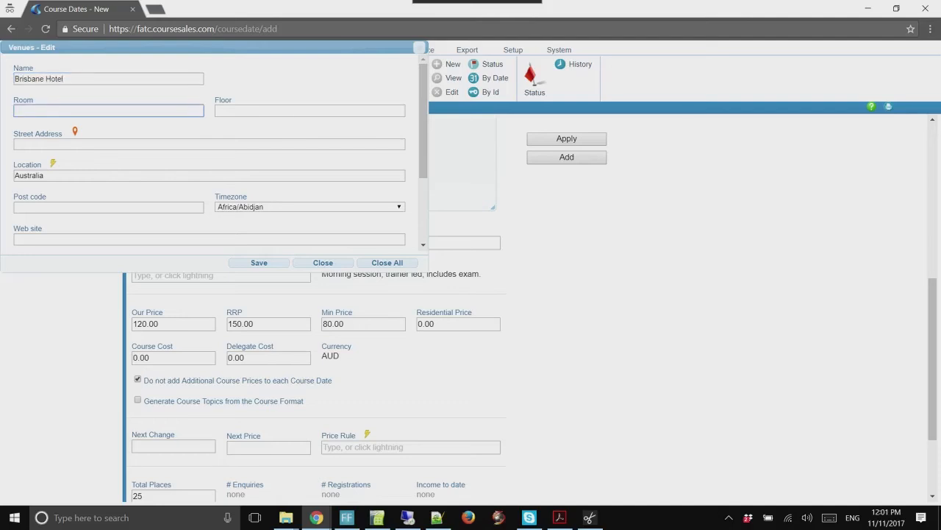
key("Tab")
key("Tab")
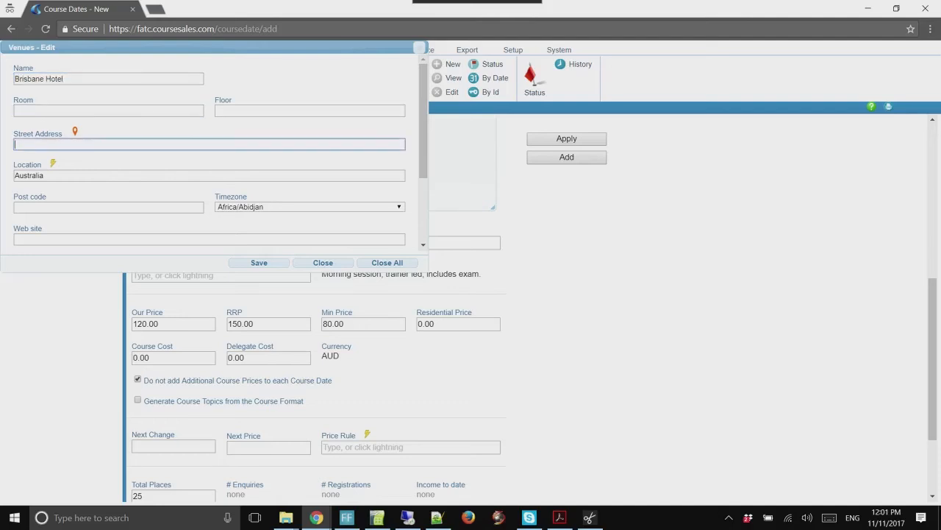
type("13 Queens Str")
key("BackSpace")
key("BackSpace")
key("BackSpace")
key("BackSpace")
key("BackSpace")
type("Street")
Set the venue timezone to Australia/Brisbane and post code 4001, then save the venue
left_click(310, 207)
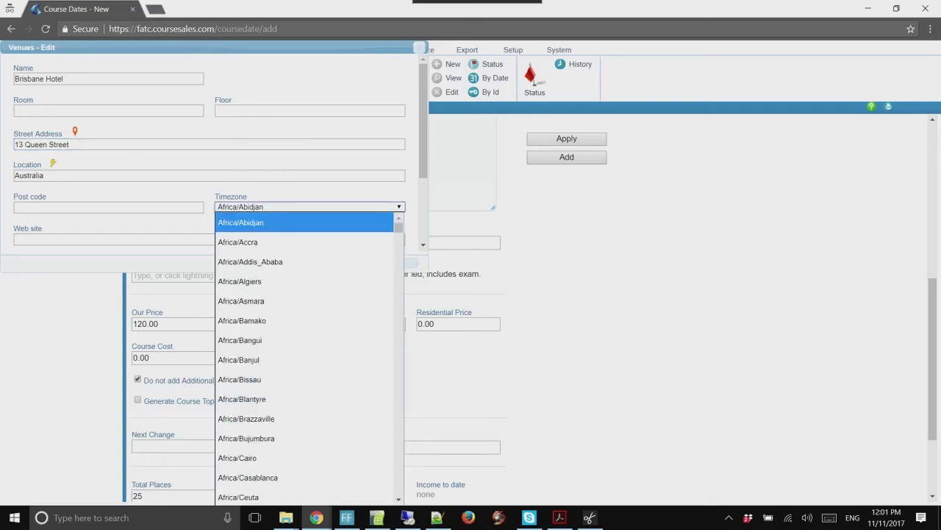
type("au")
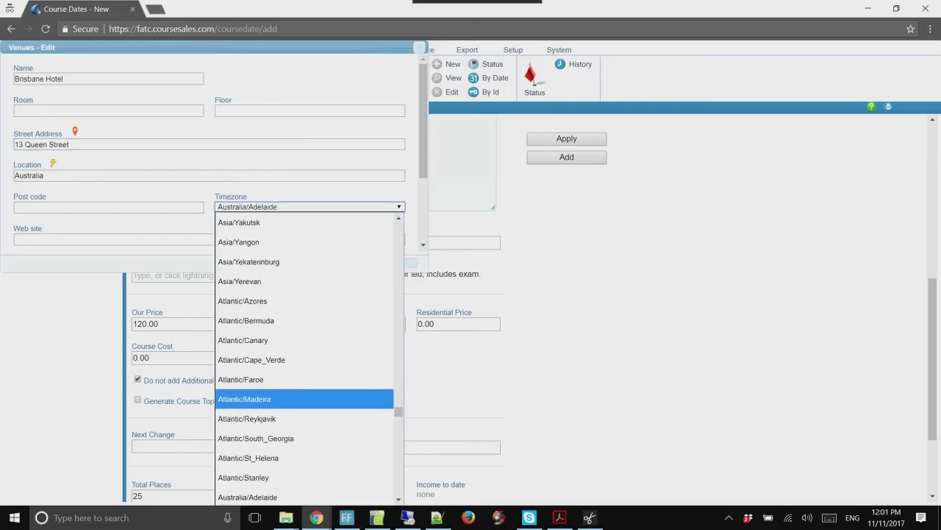
scroll(295, 399, "down", 2)
left_click(265, 394)
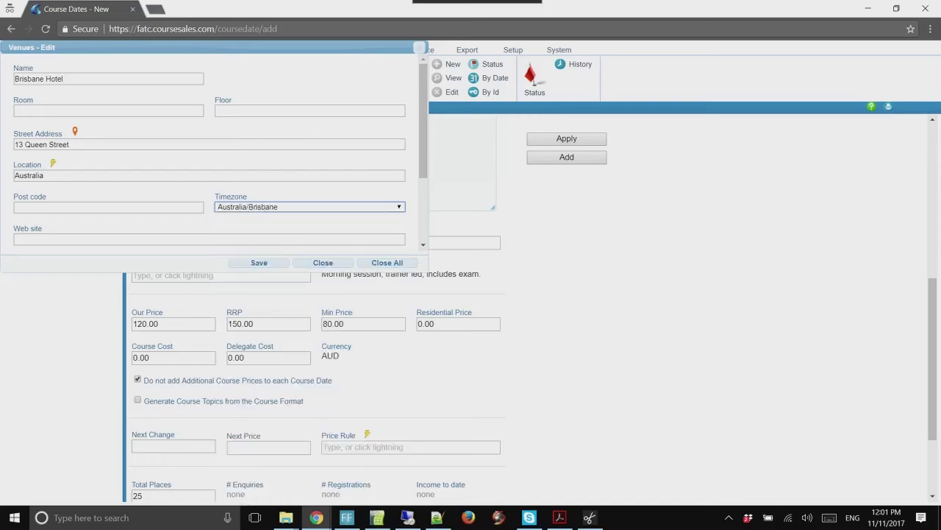
left_click(108, 208)
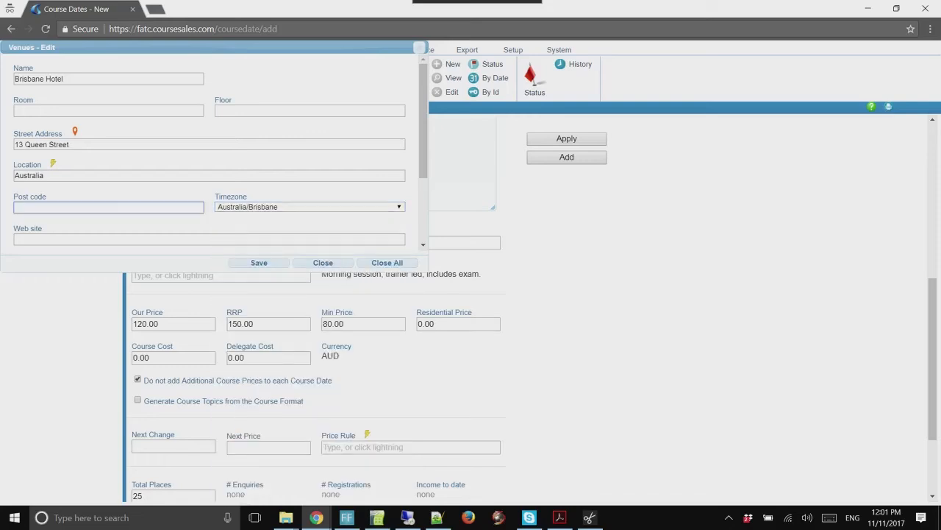
type("40001")
key("BackSpace")
key("BackSpace")
type("1")
scroll(217, 152, "down", 2)
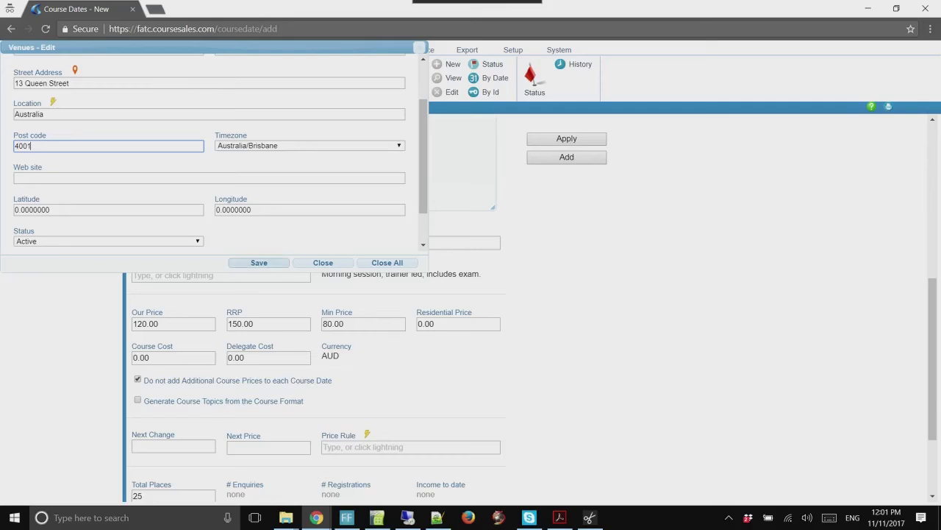
left_click(258, 262)
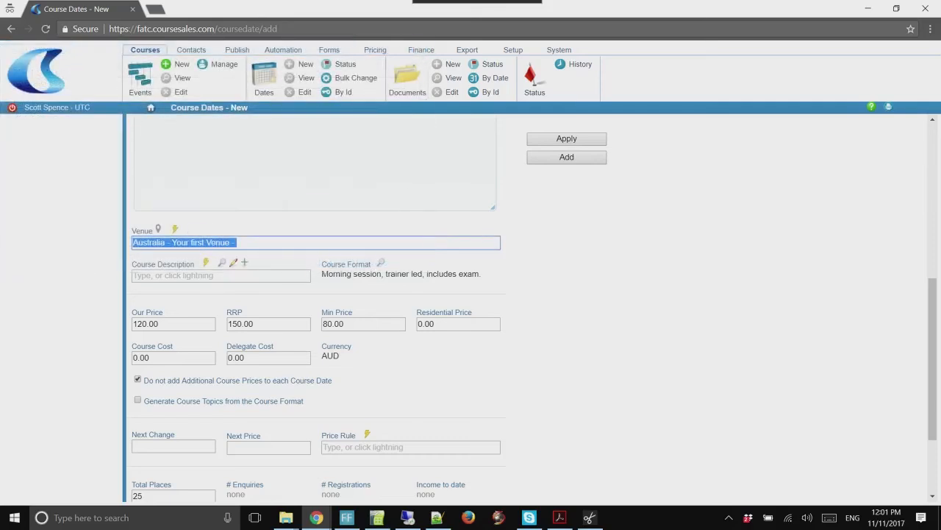
Apply 'Australia - Brisbane Hotel -' to the 11 December 2017 date and refresh the Course Dates list
left_click(175, 229)
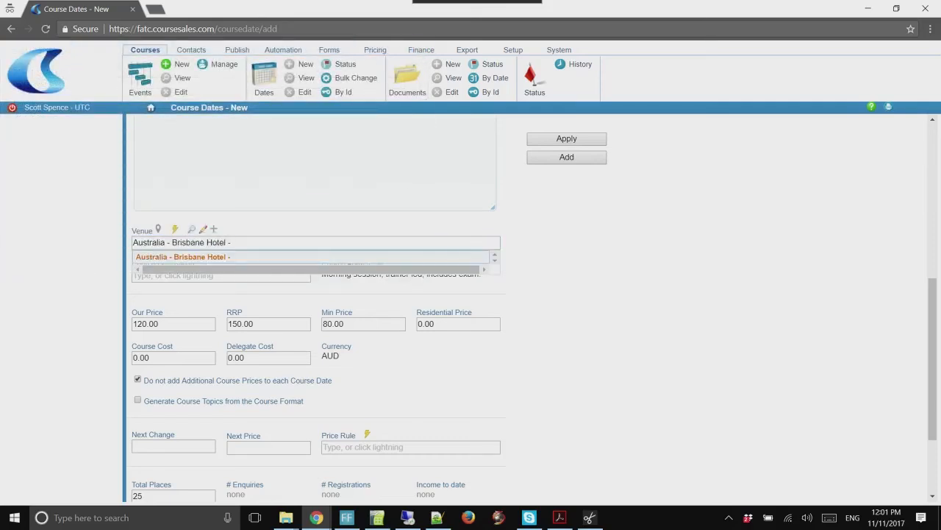
left_click(193, 256)
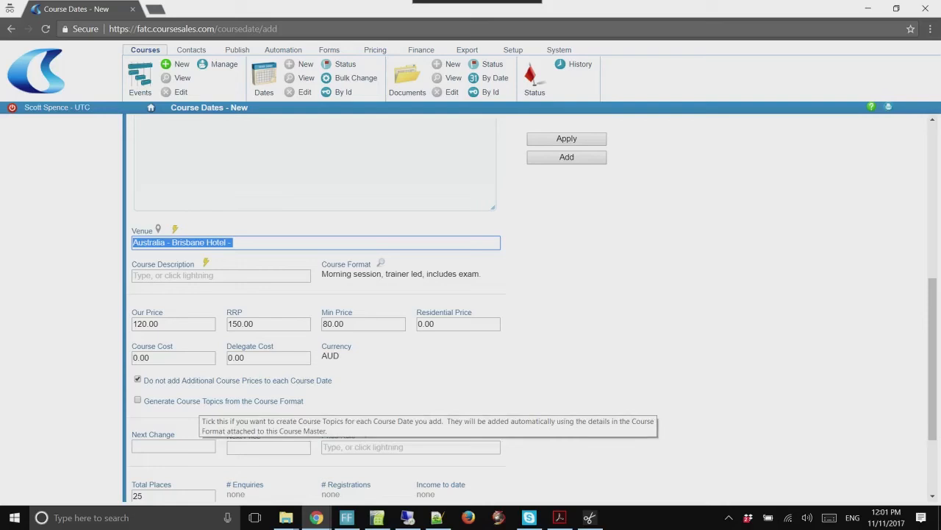
scroll(533, 308, "down", 2)
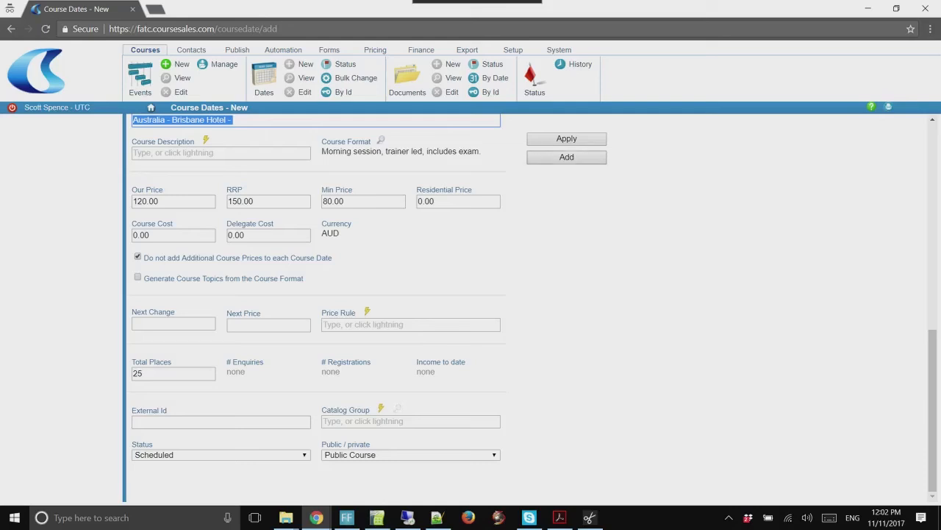
left_click(566, 139)
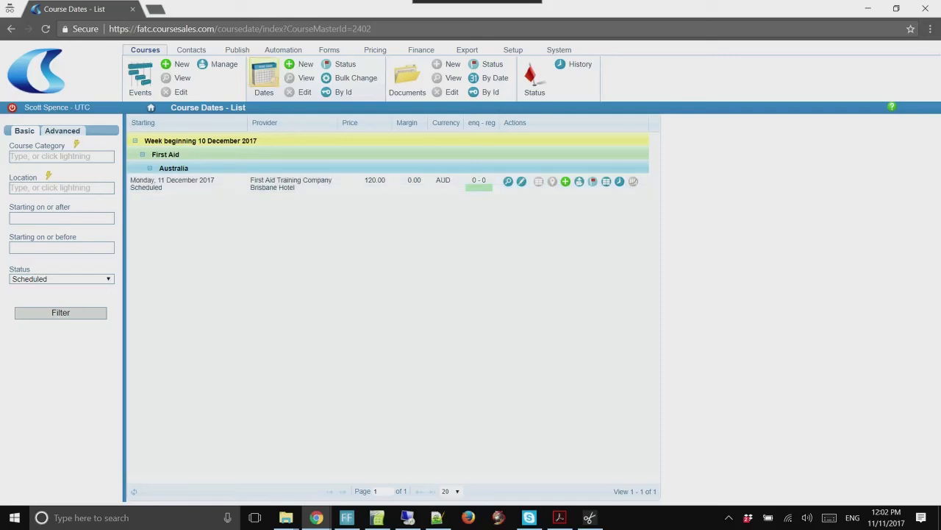
left_click(147, 49)
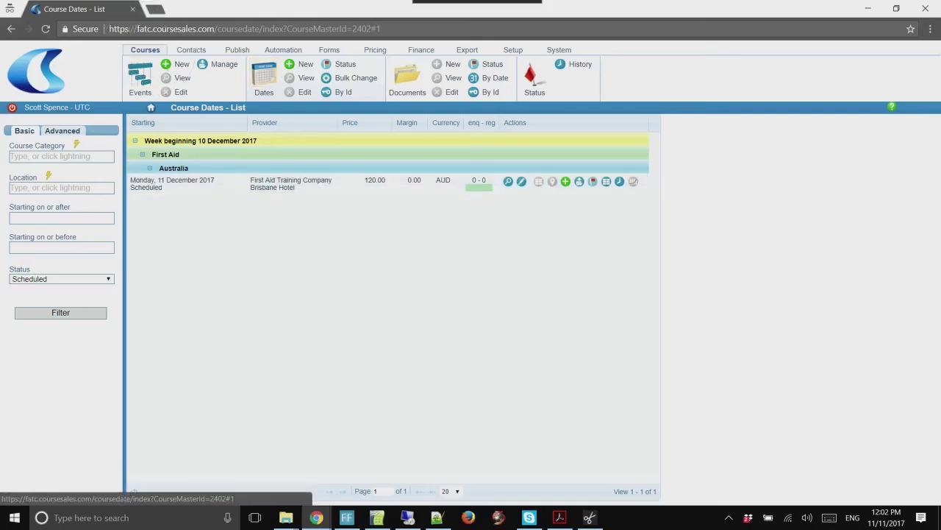
left_click(264, 74)
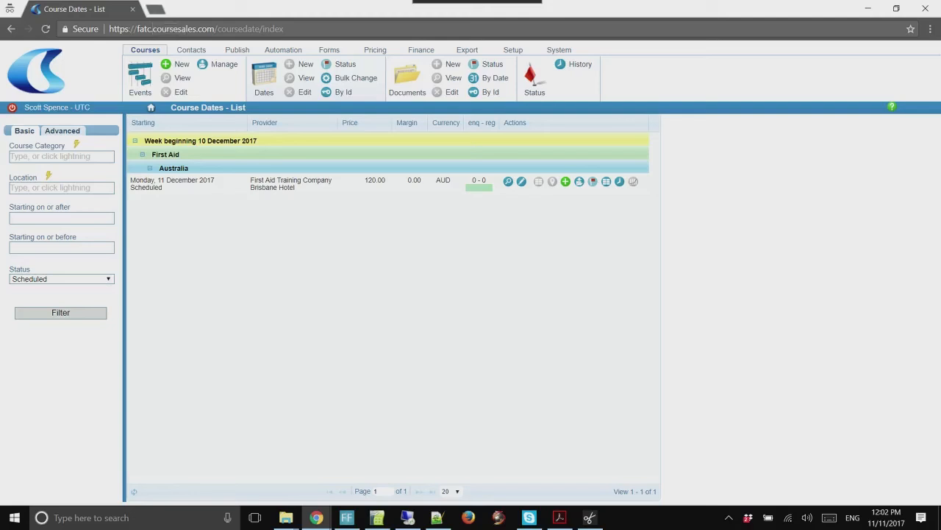
Open an incognito tab with the site address plus /public/courses?h=1 entered in the address bar
left_click(163, 29)
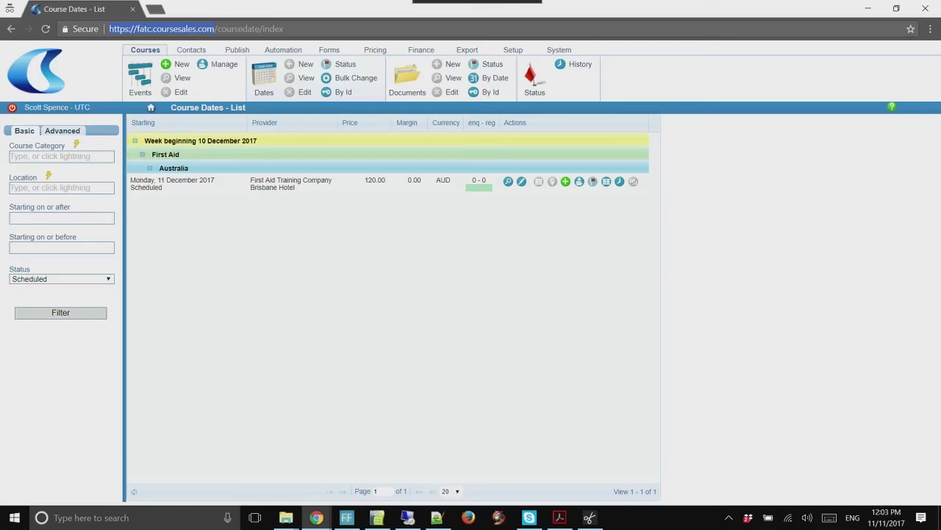
key("ctrl+t")
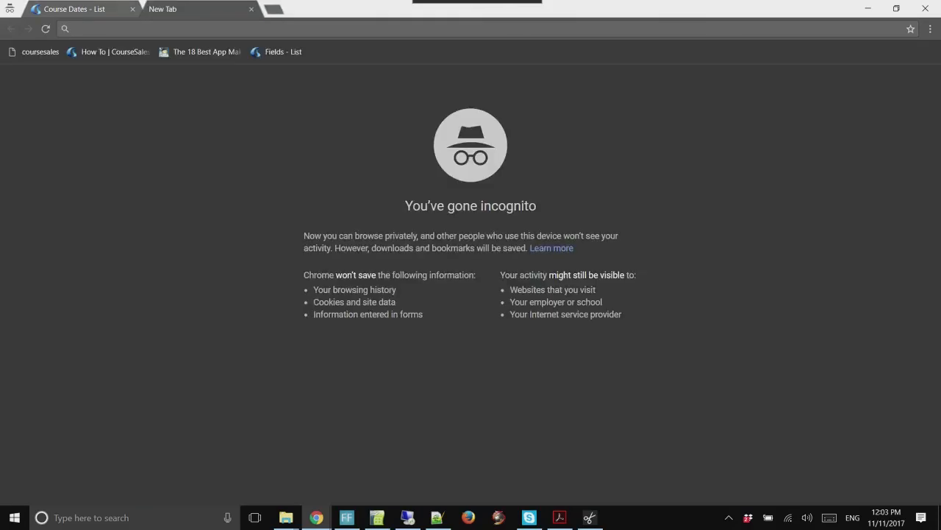
type("https://fatc.coursesales.com")
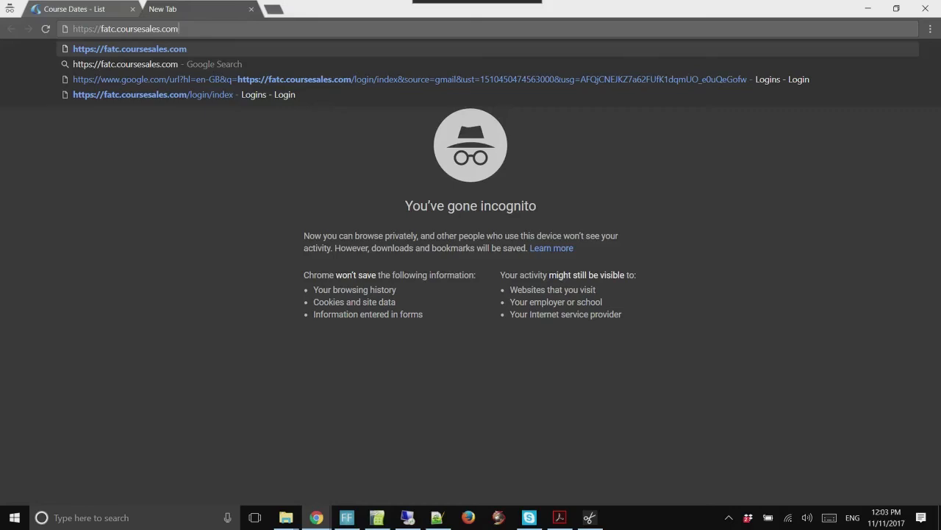
type("/public")
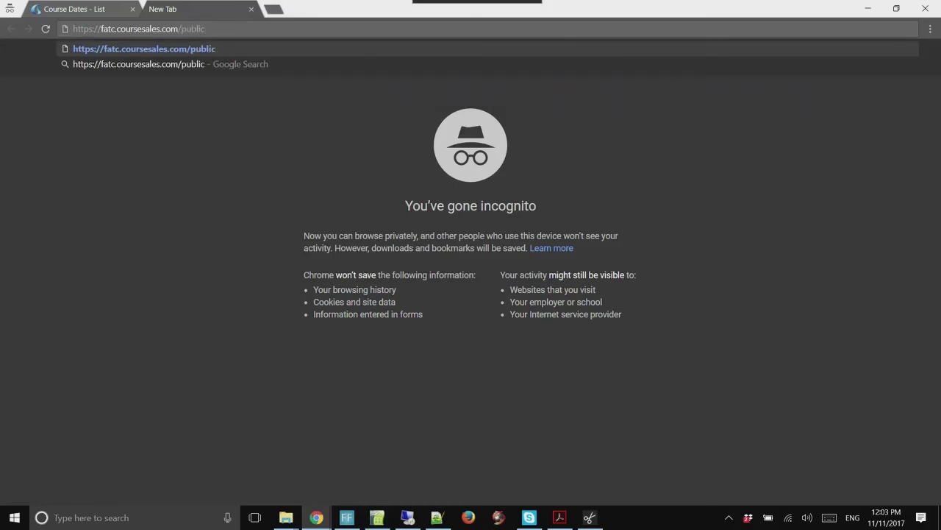
type("/courses")
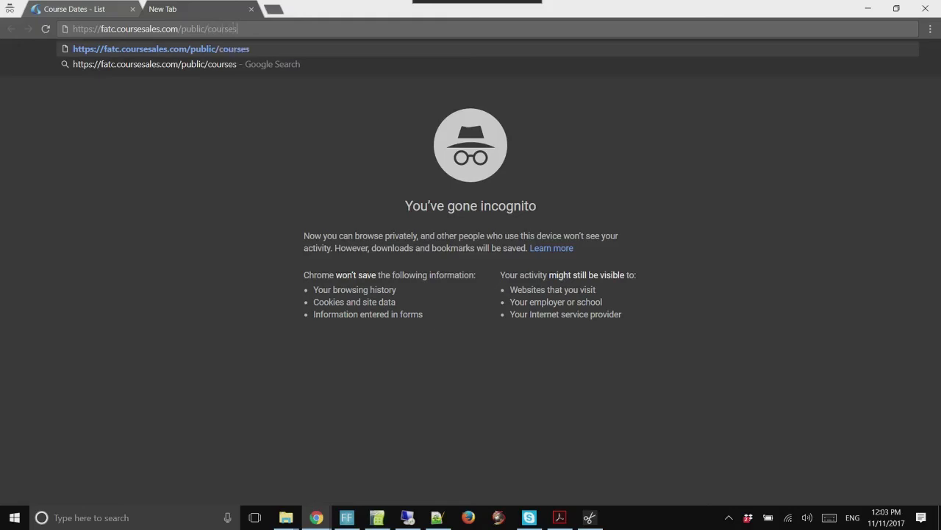
type("?h")
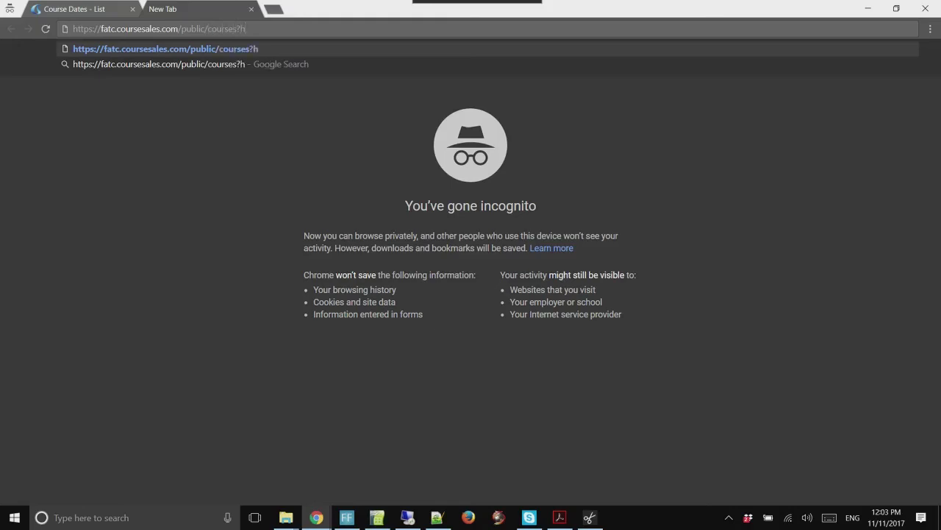
type("=1")
Load the public courses page and check First Aid's price, location and session description
key("Return")
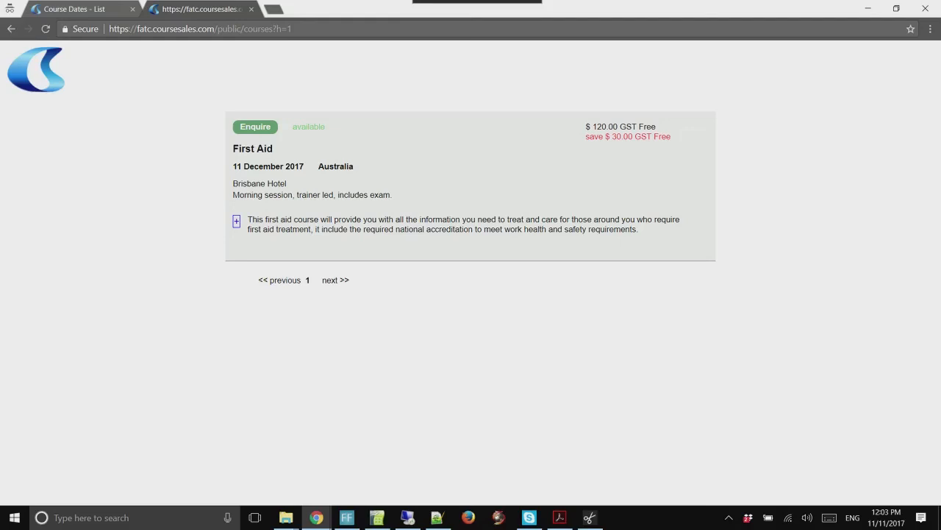
left_click_drag(597, 127, 629, 137)
left_click_drag(325, 166, 351, 167)
left_click_drag(233, 195, 393, 195)
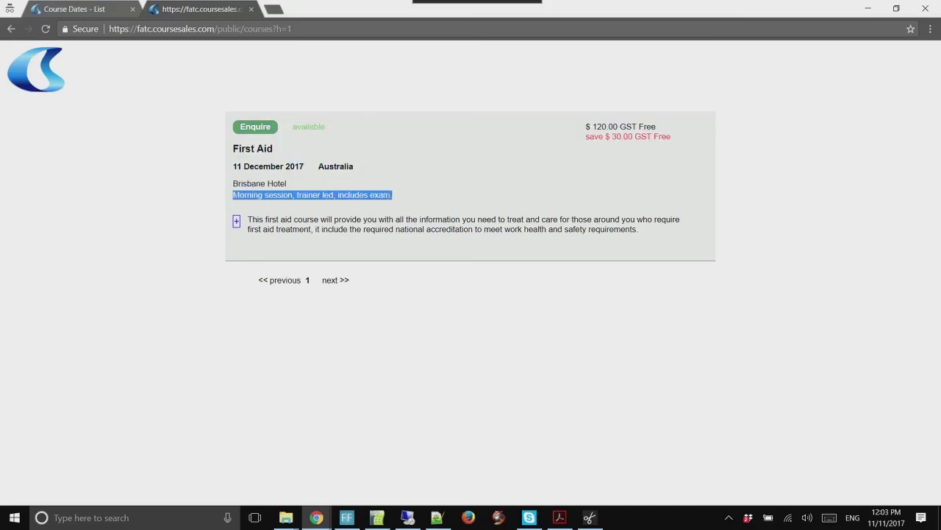
left_click(397, 195)
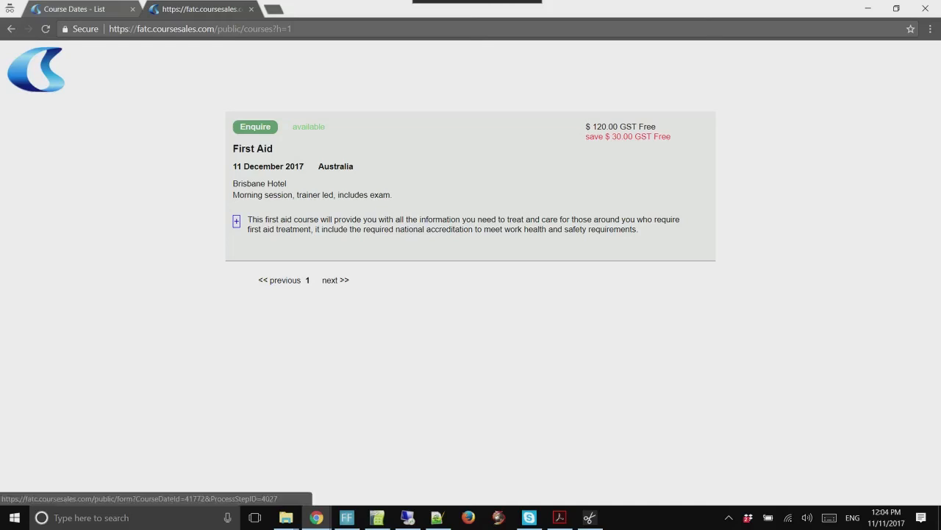
Preview the First Aid enquiry form, then go back to the course listing
left_click(255, 126)
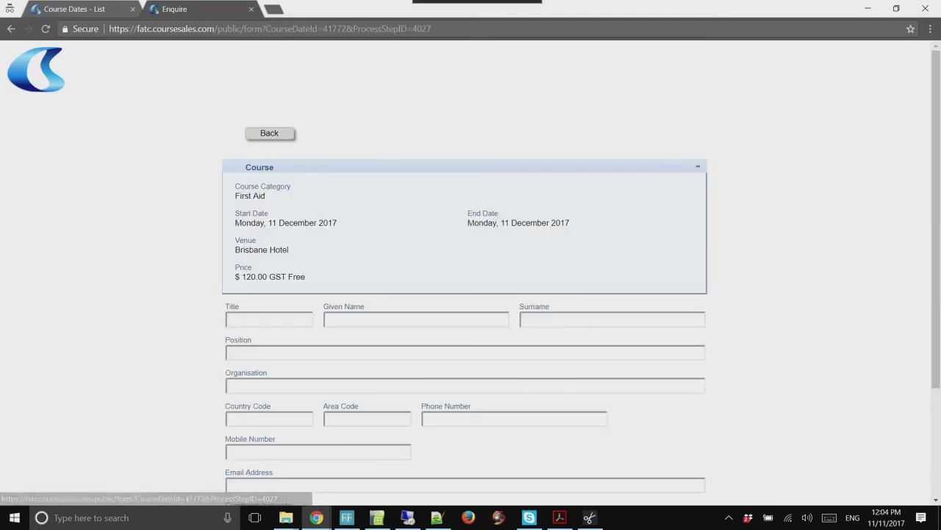
scroll(471, 265, "down", 3)
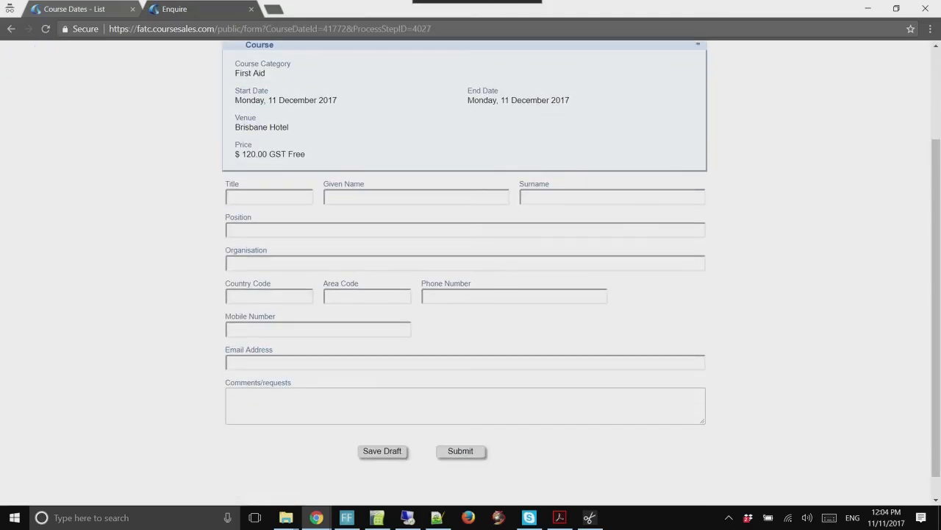
scroll(471, 265, "up", 3)
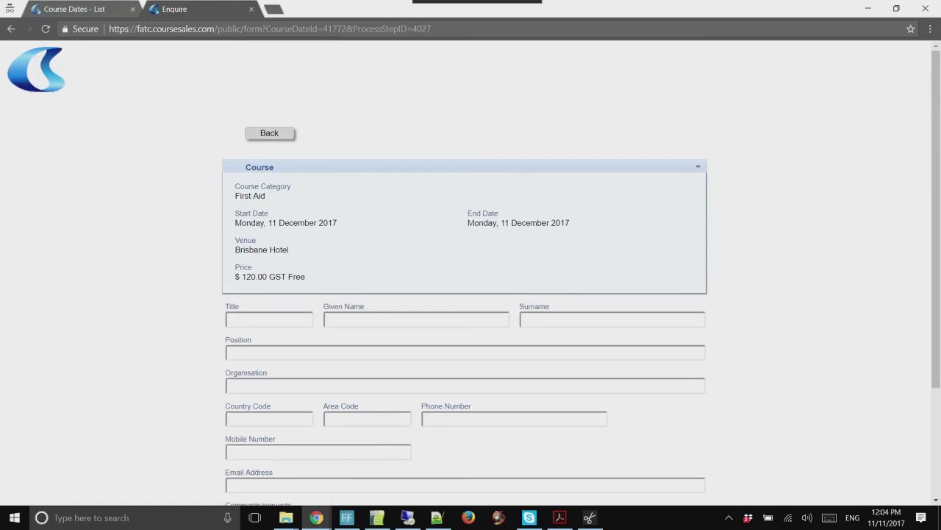
left_click(269, 133)
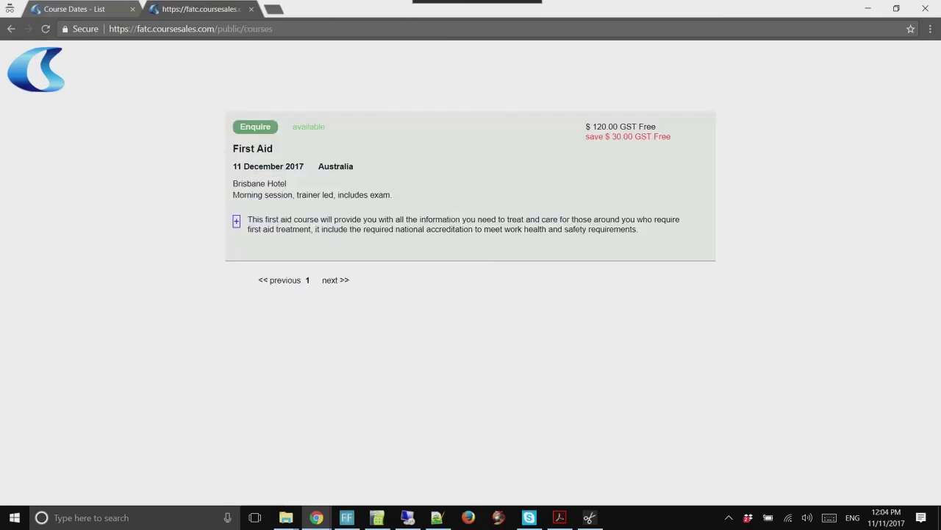
Back in the admin tab, open the Default Document Path from Automation > Paths
left_click(79, 8)
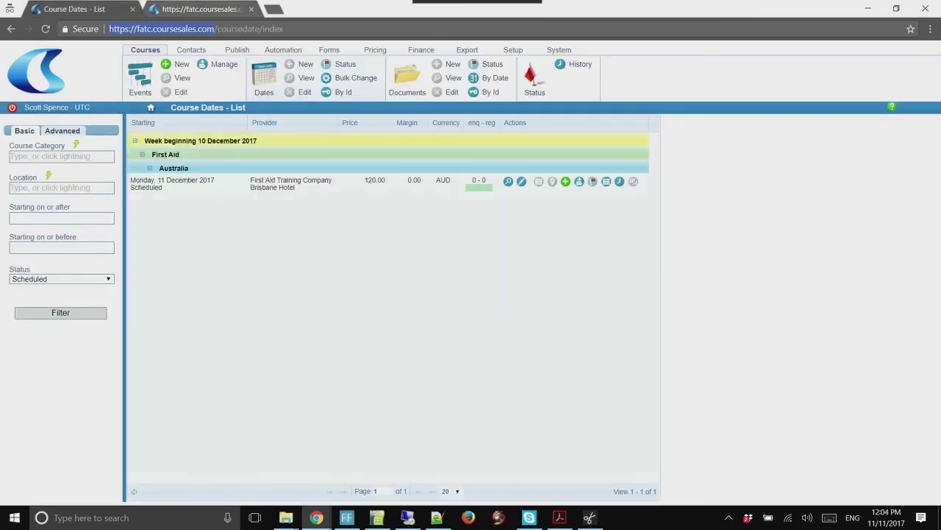
left_click(329, 50)
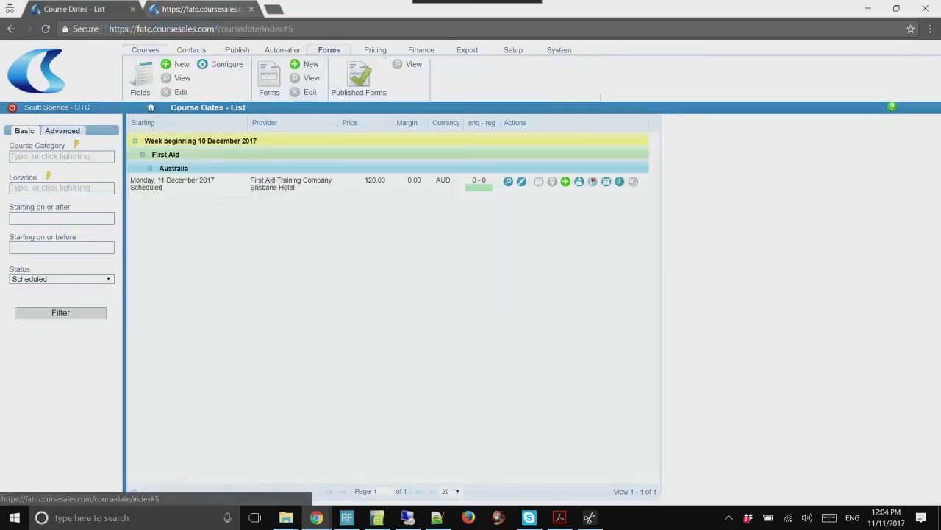
left_click(269, 77)
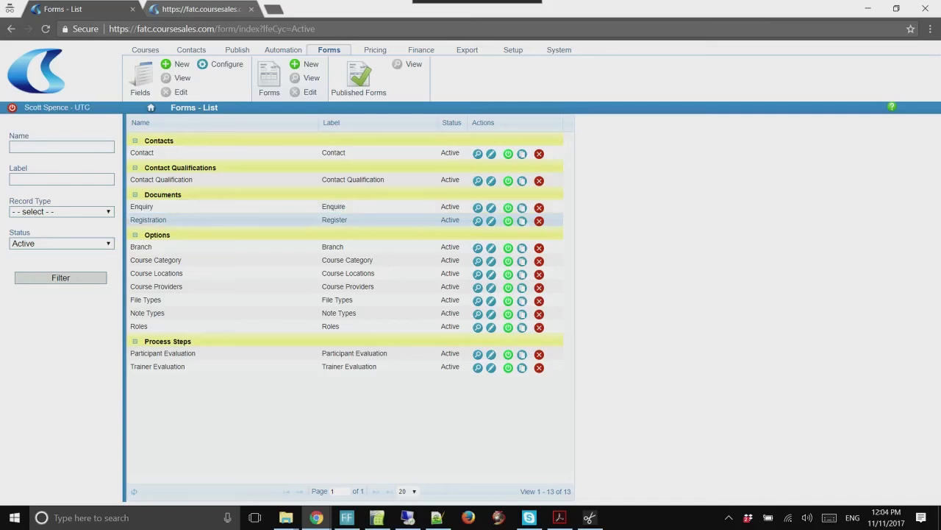
left_click(283, 49)
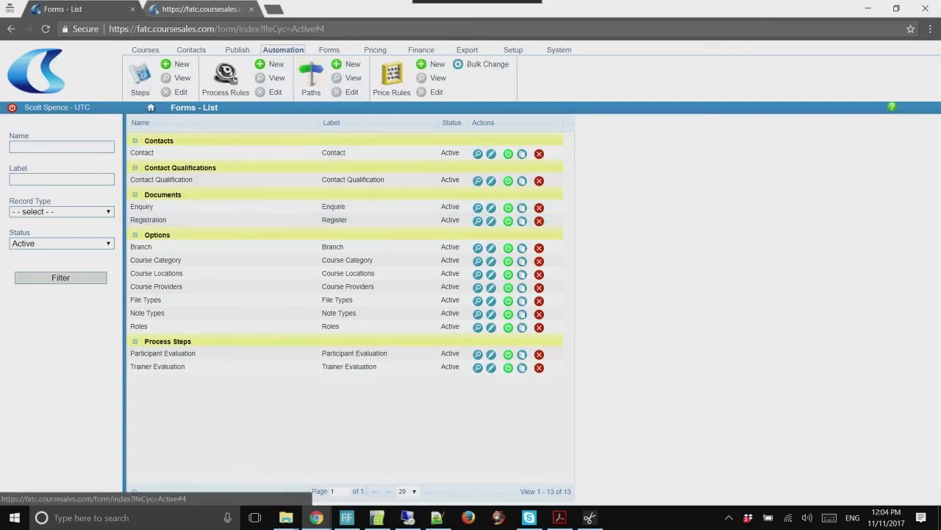
left_click(311, 76)
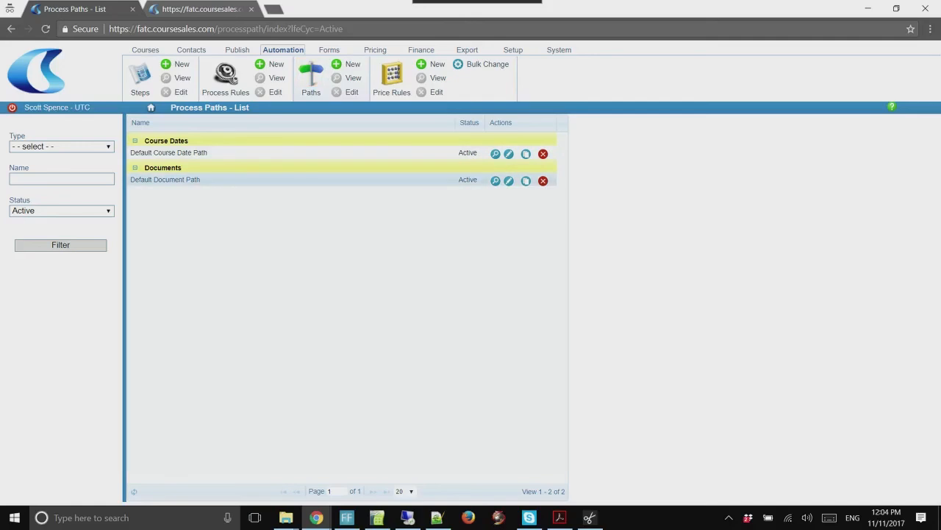
left_click(509, 180)
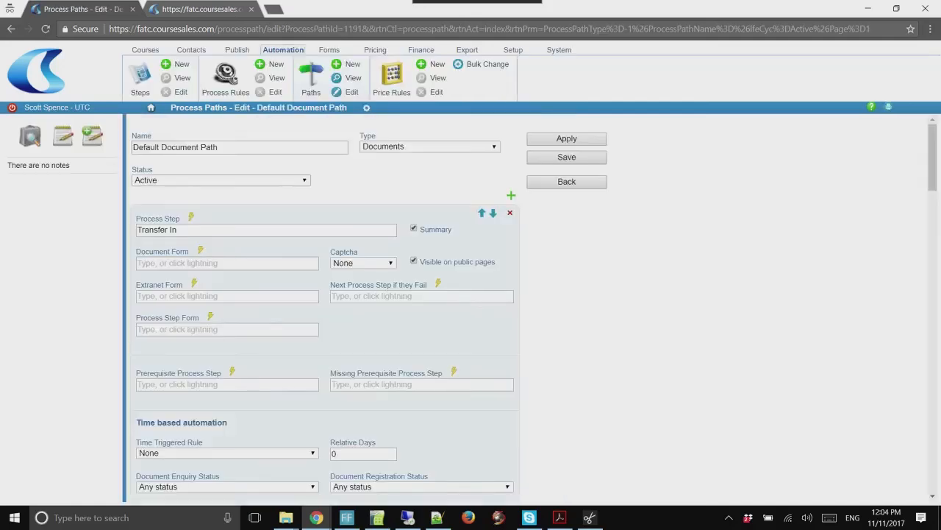
Set the Registration step's Document Form to Registration, apply it, and return to the public courses tab
mouse_move(191, 217)
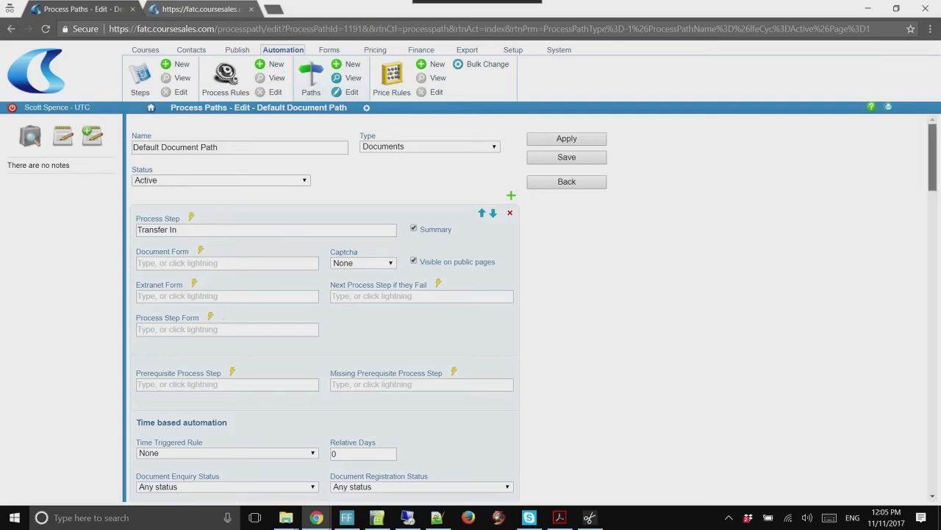
scroll(533, 309, "down", 5)
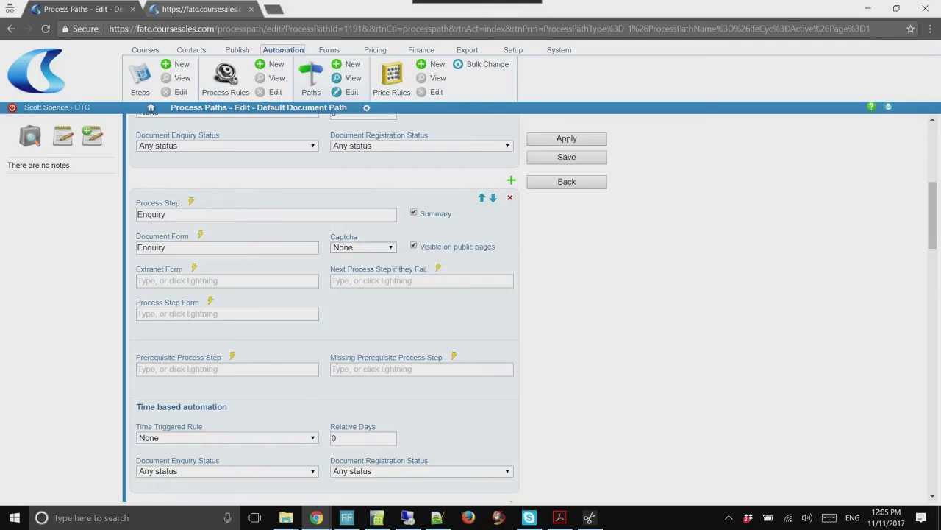
scroll(471, 308, "down", 4)
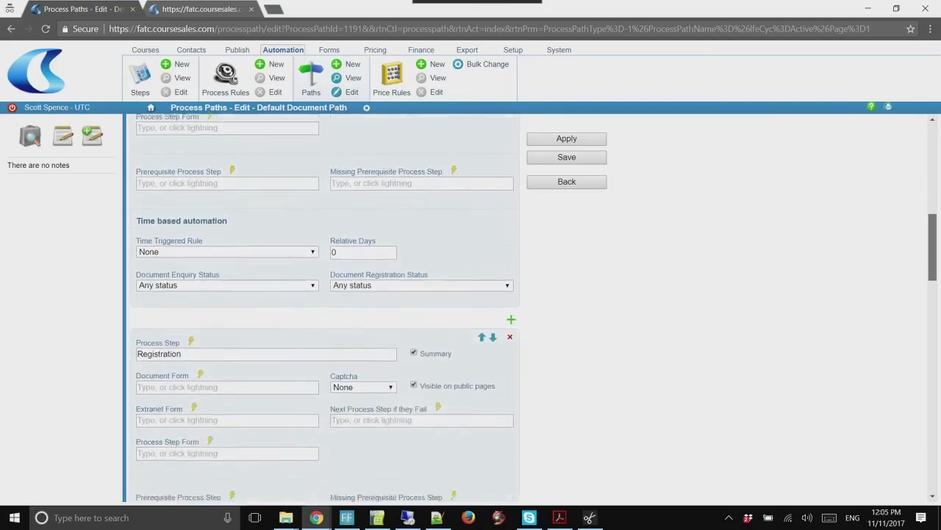
scroll(471, 307, "down", 1)
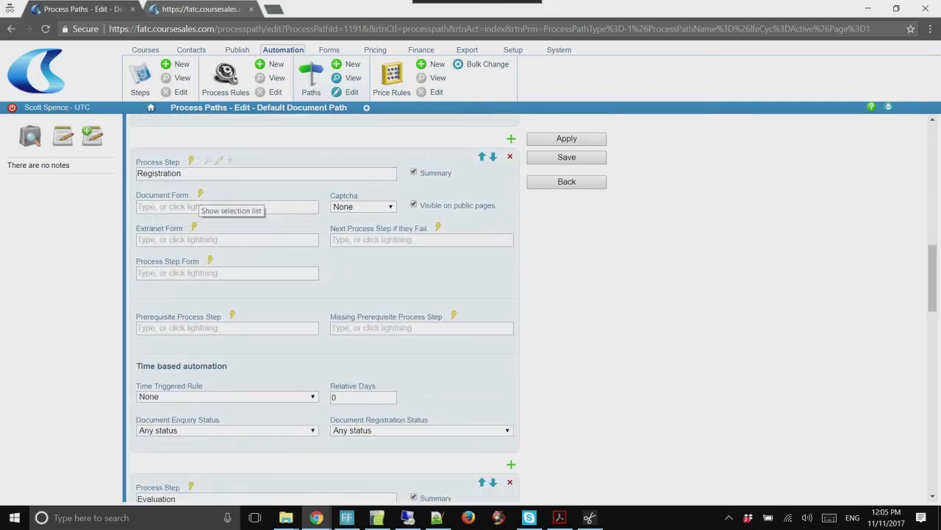
left_click(200, 193)
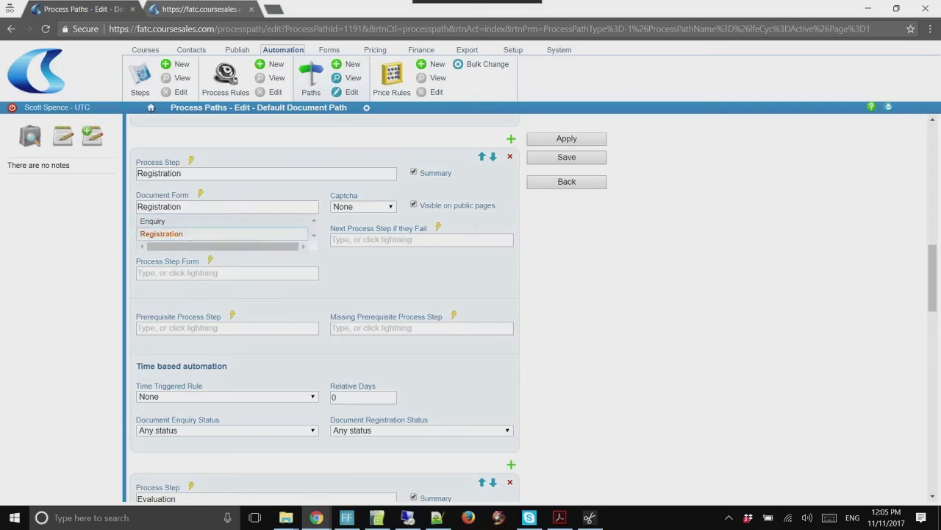
key("Return")
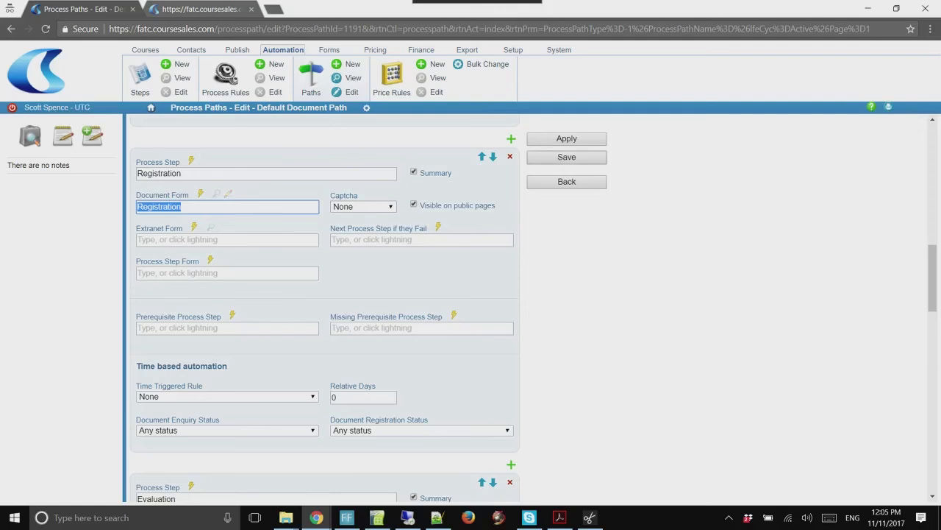
left_click(567, 139)
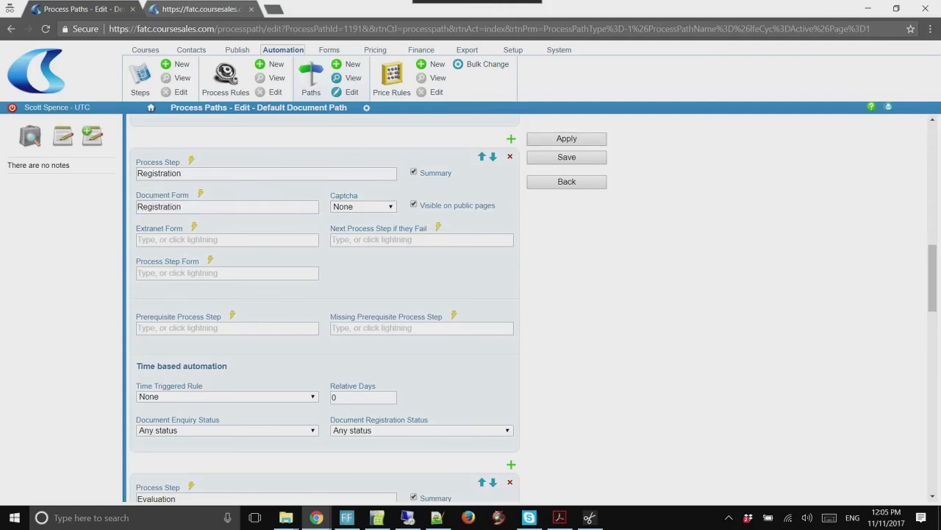
left_click(194, 10)
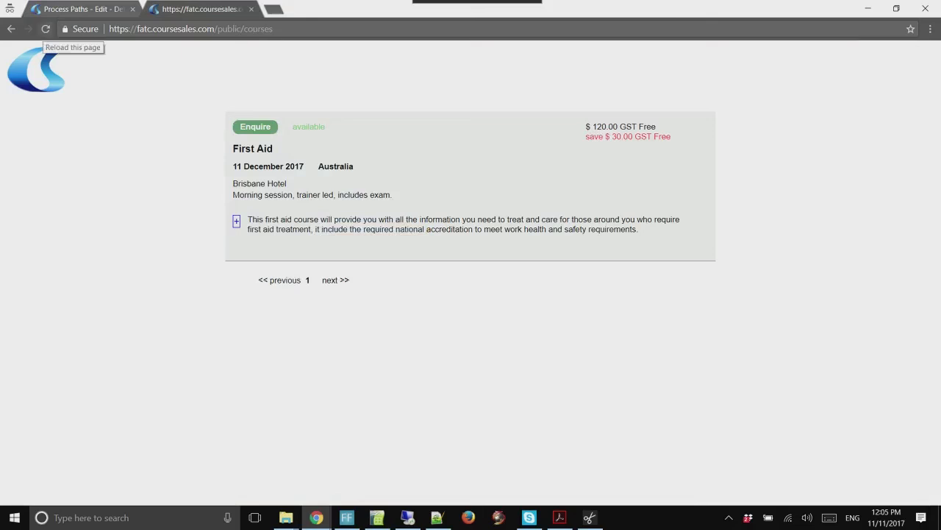
Reload the public courses page, preview the First Aid registration form, then return to the path editor
left_click(46, 28)
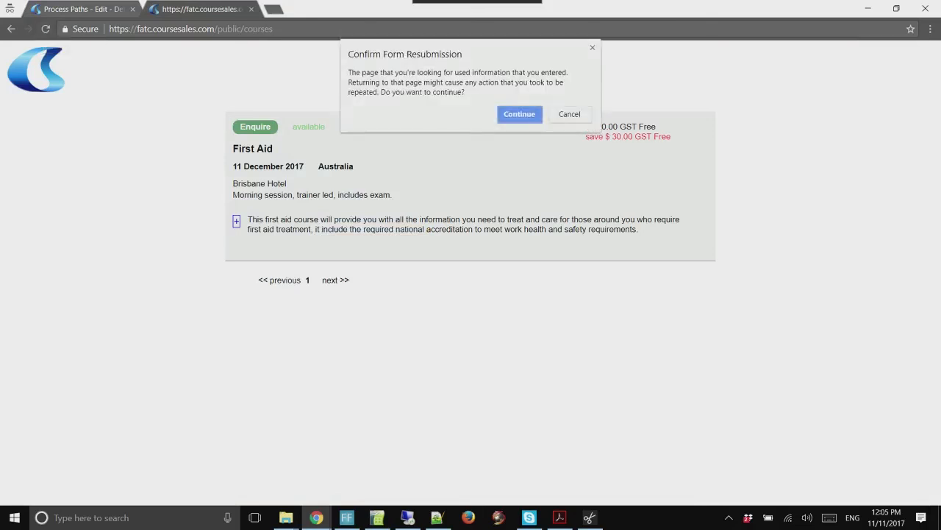
key("Return")
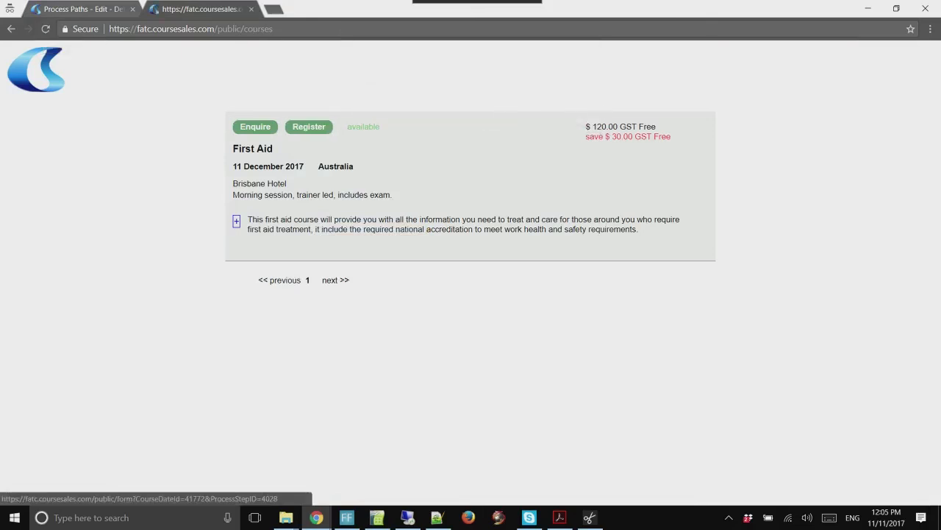
left_click(309, 126)
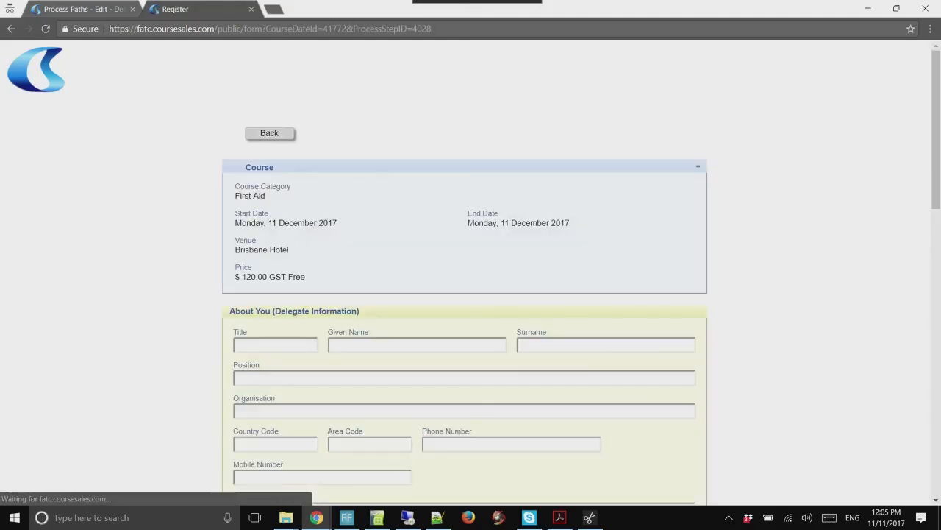
scroll(309, 127, "down", 3)
scroll(471, 272, "down", 3)
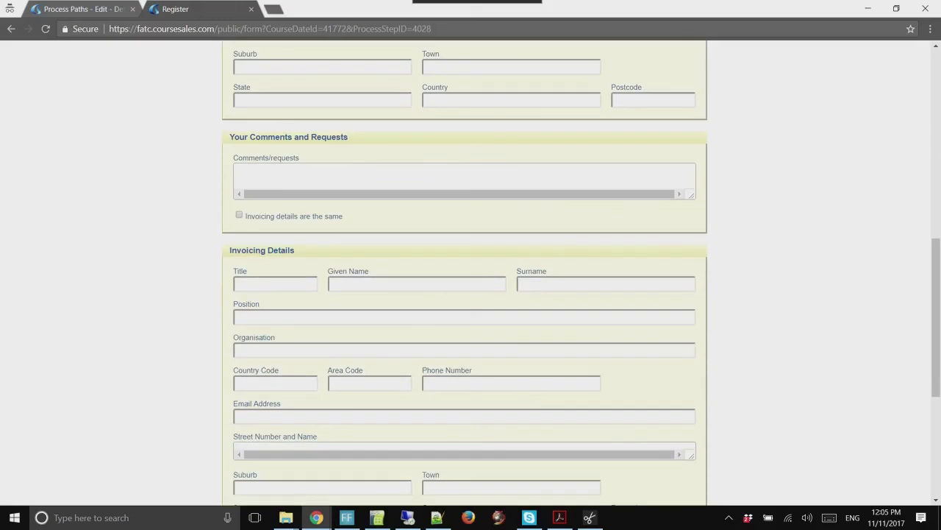
scroll(471, 272, "down", 2)
scroll(470, 272, "up", 9)
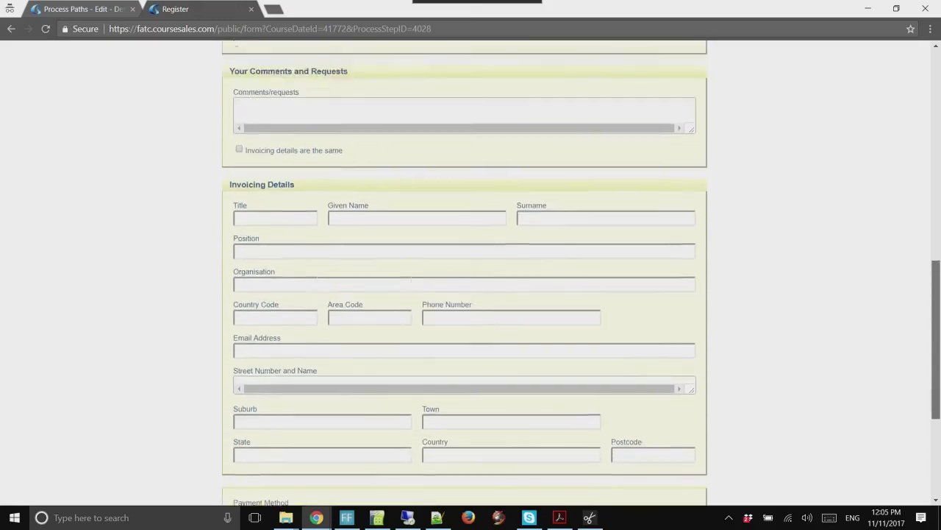
scroll(471, 272, "up", 1)
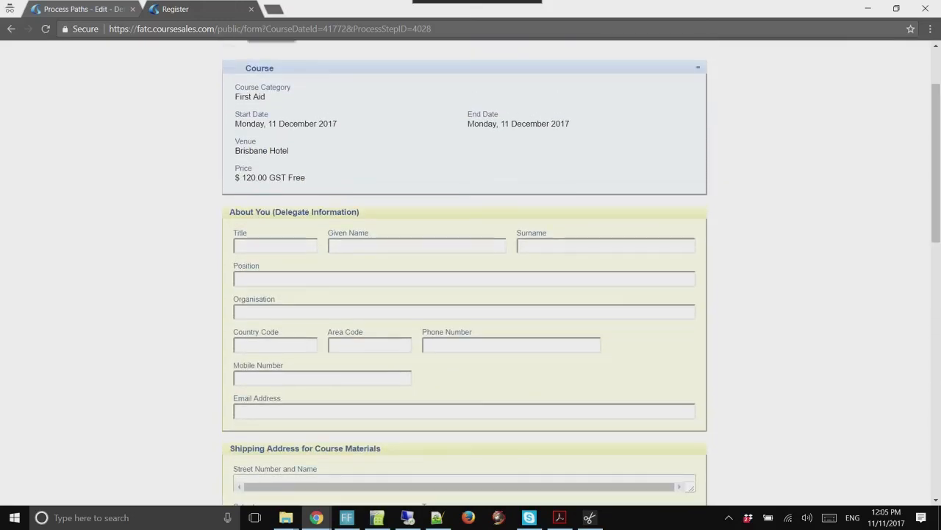
left_click(83, 9)
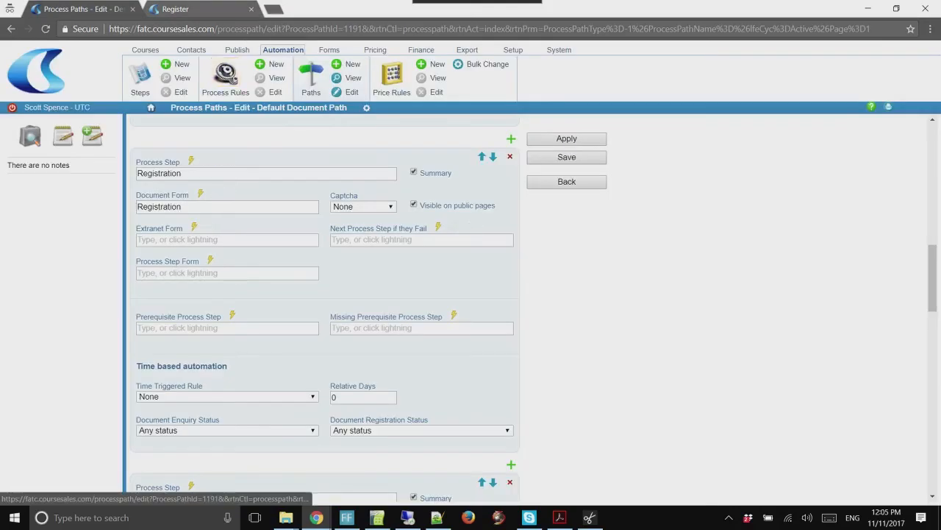
In First Aid's content, add the line 'You really should attend this course - it could save your life!'
left_click(237, 49)
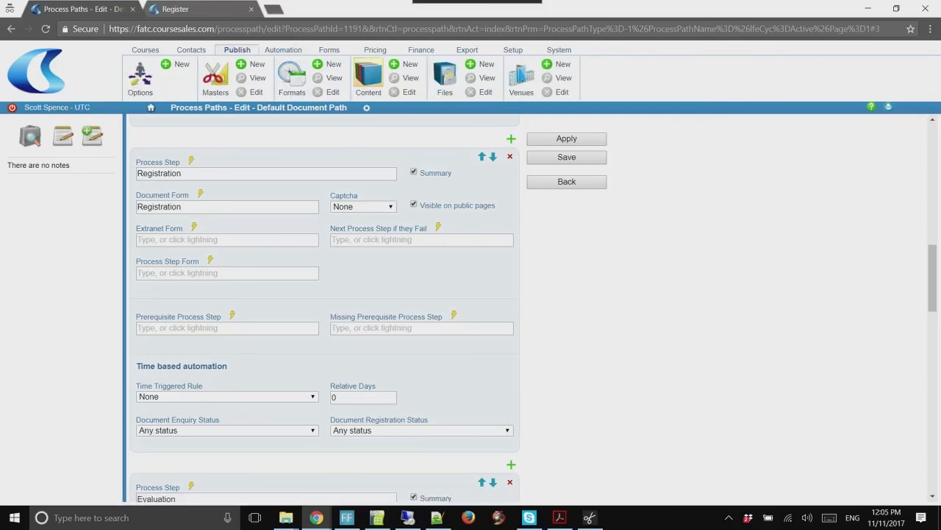
left_click(368, 76)
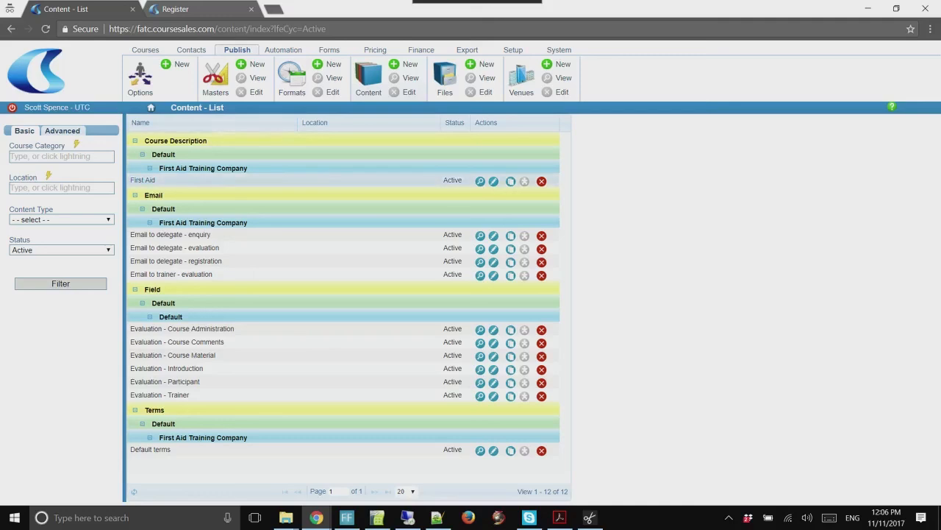
left_click(493, 181)
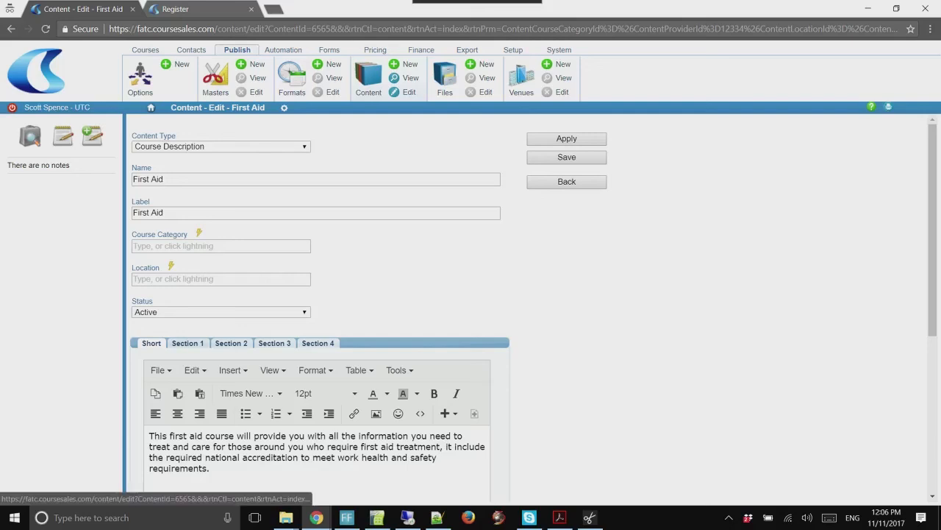
scroll(187, 343, "down", 3)
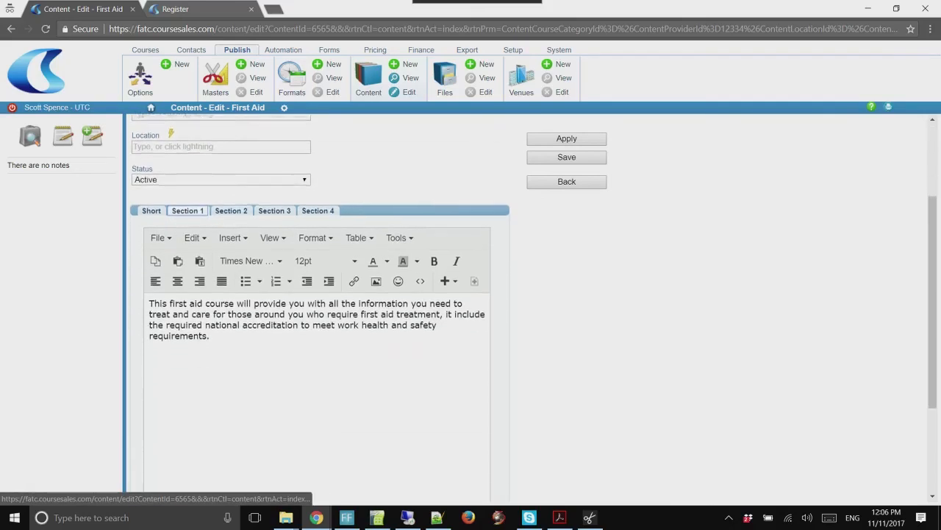
left_click(209, 285)
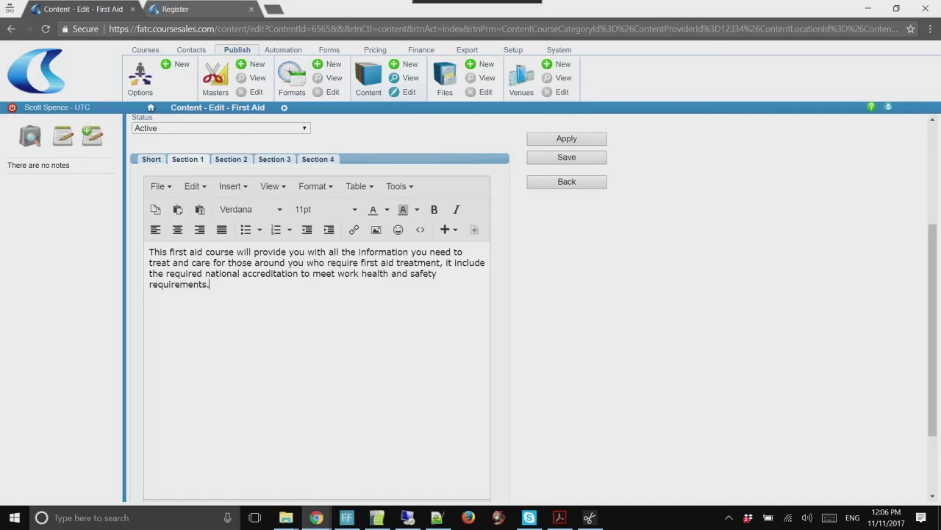
key("Return")
type("You really should attend t")
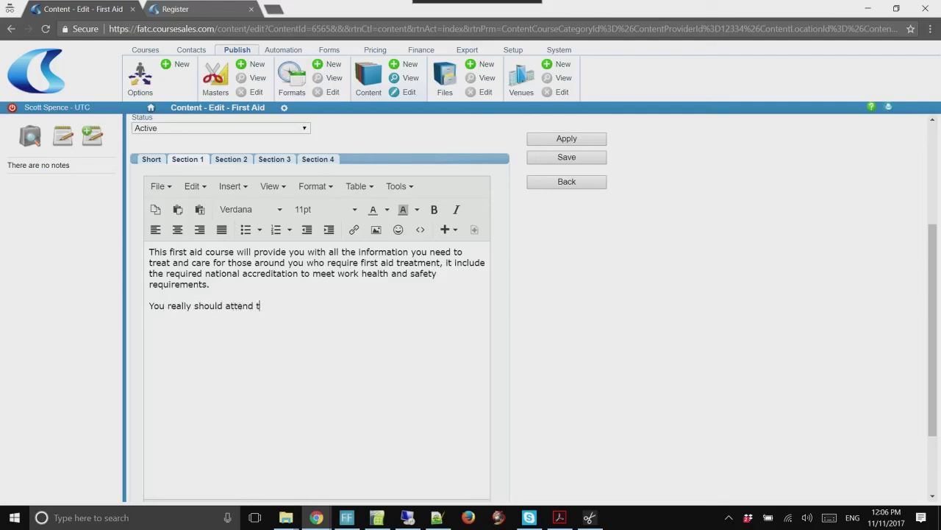
type("his course - it could save you")
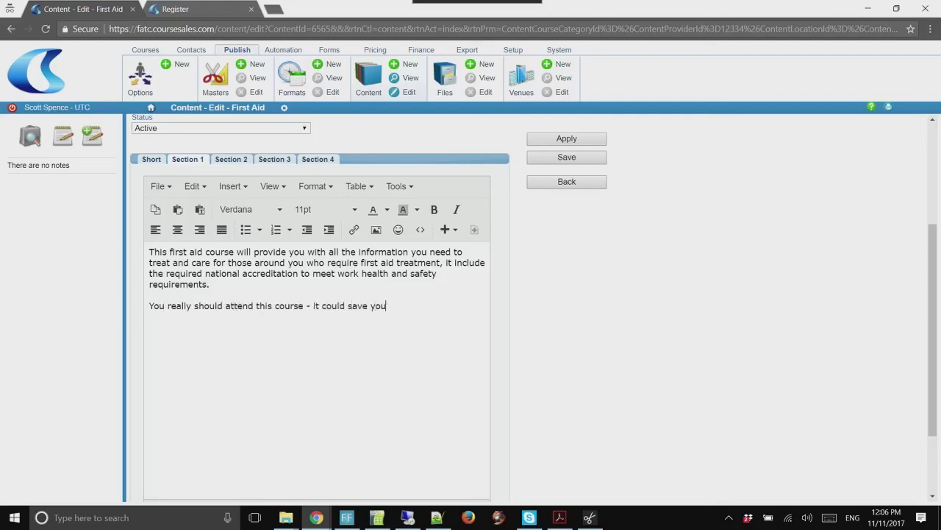
type("r life!")
Make the new sentence red and bold, then apply the description changes
left_click_drag(409, 305, 148, 306)
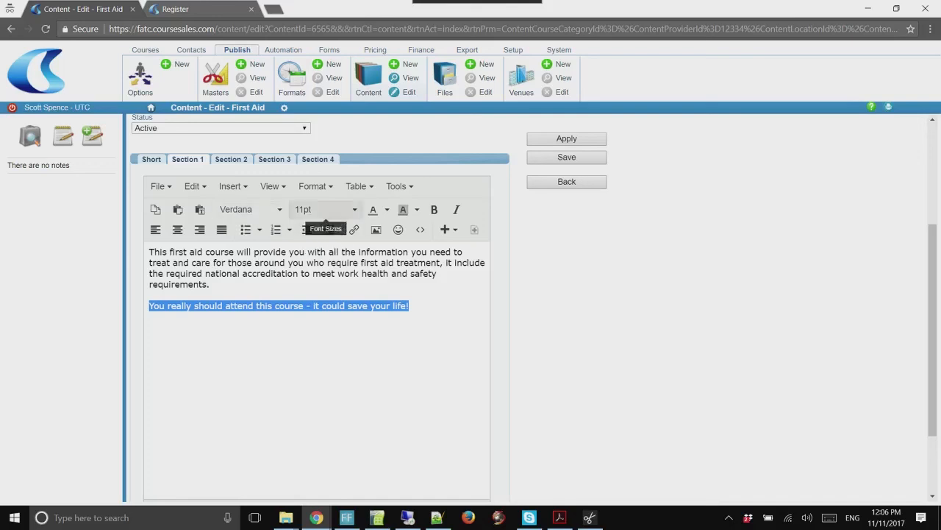
left_click(387, 210)
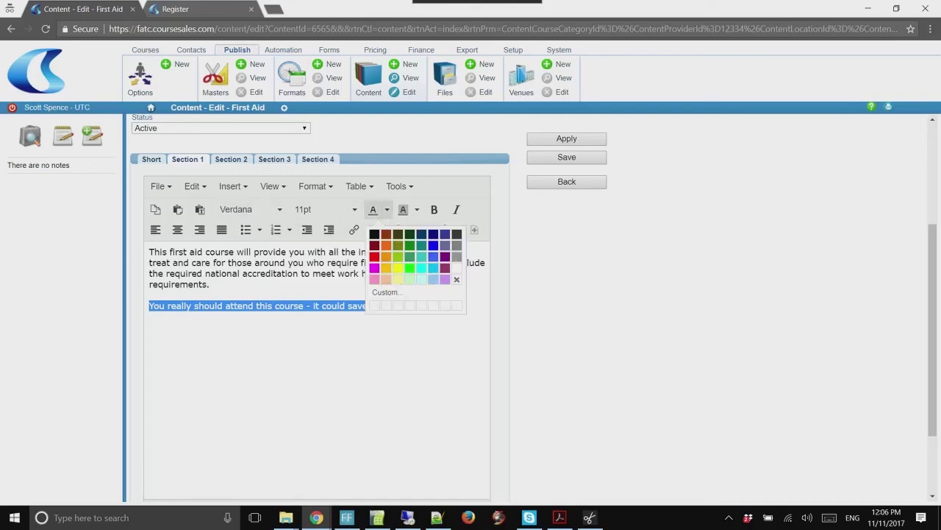
left_click(374, 256)
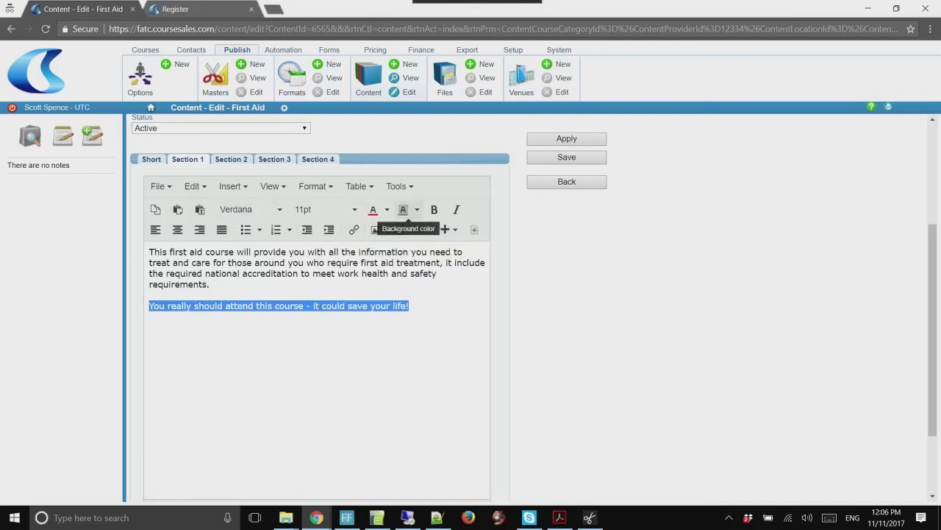
left_click(434, 210)
left_click(150, 294)
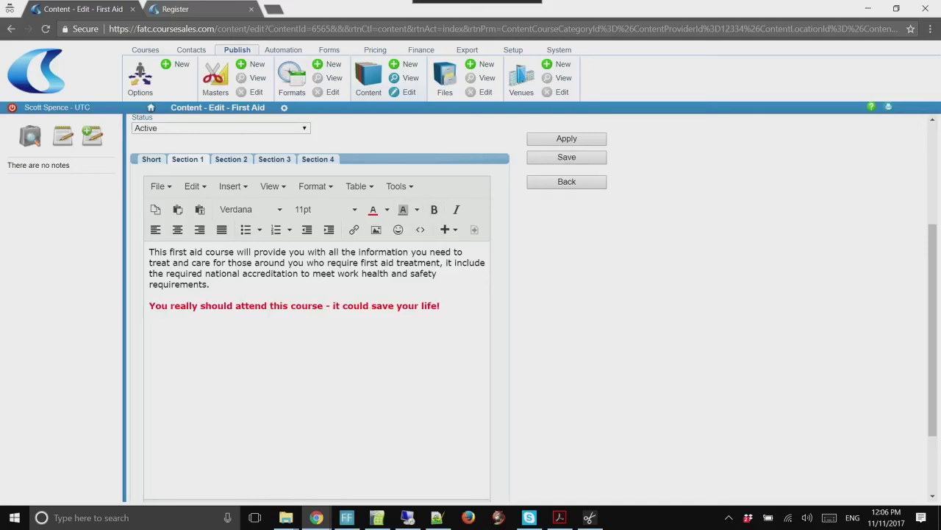
left_click(566, 139)
Reload the public course list and expand First Aid's description to reveal the red closing line
key("ctrl+Tab")
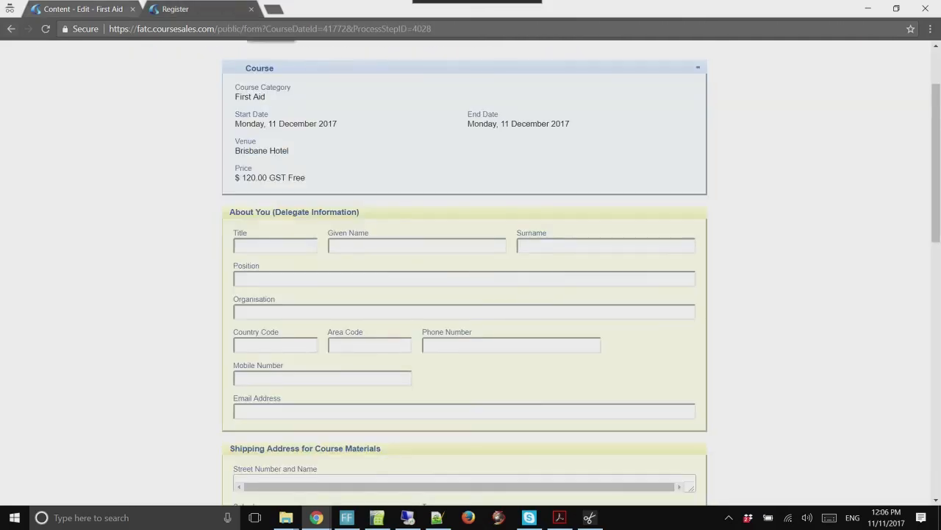
key("alt+Left")
key("alt+Left")
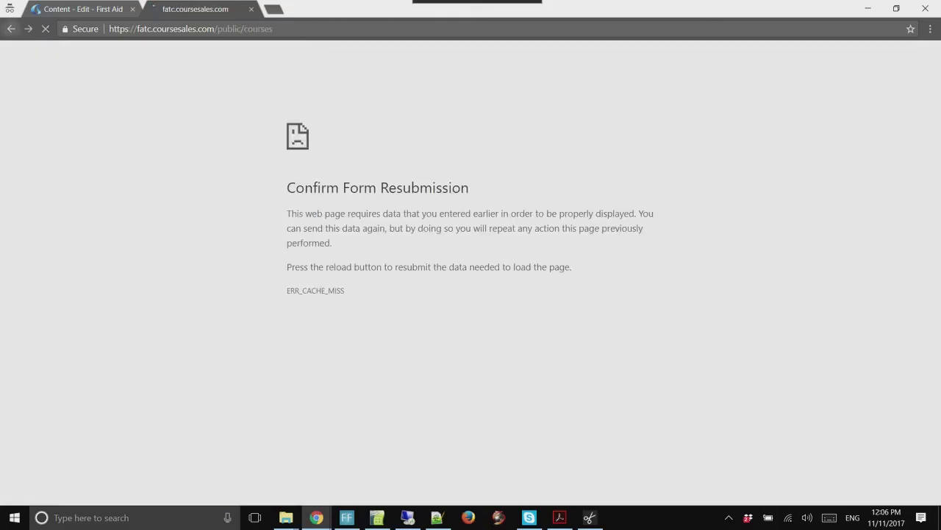
left_click(270, 133)
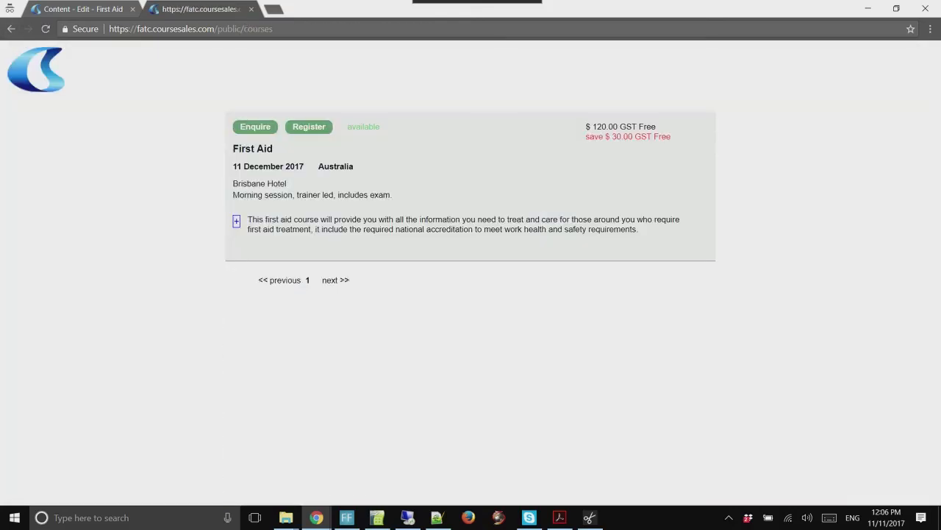
key("F5")
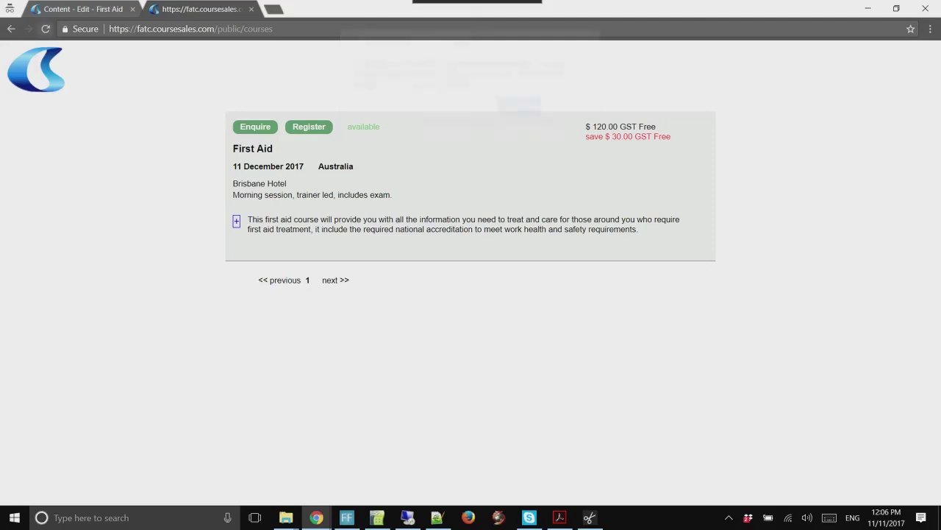
key("Return")
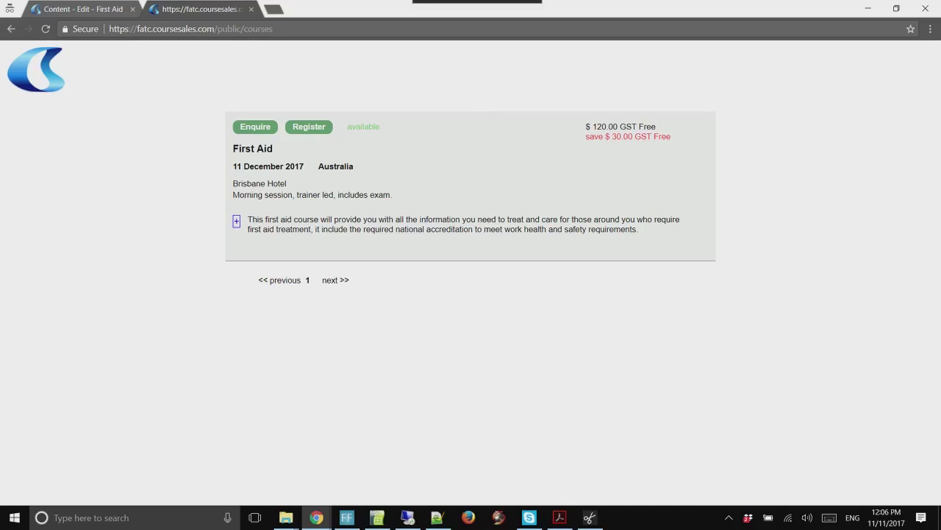
left_click(236, 221)
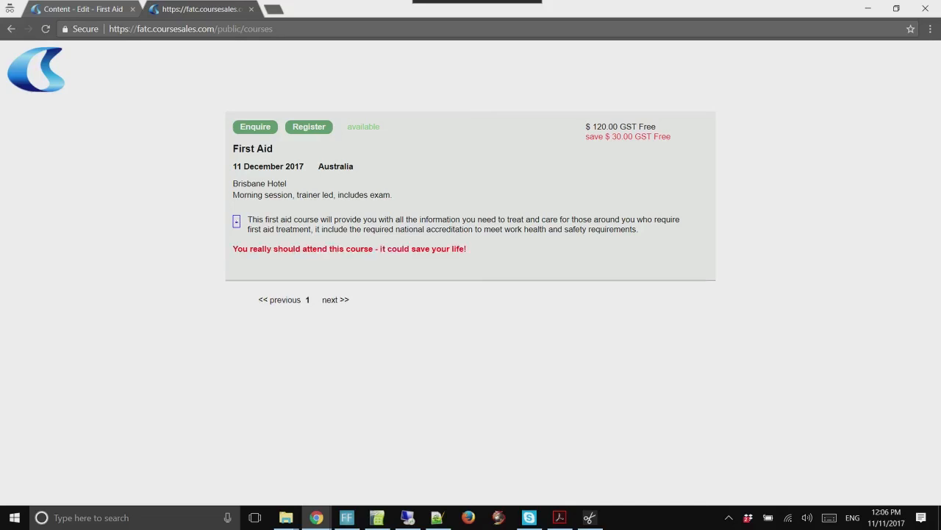
left_click(236, 221)
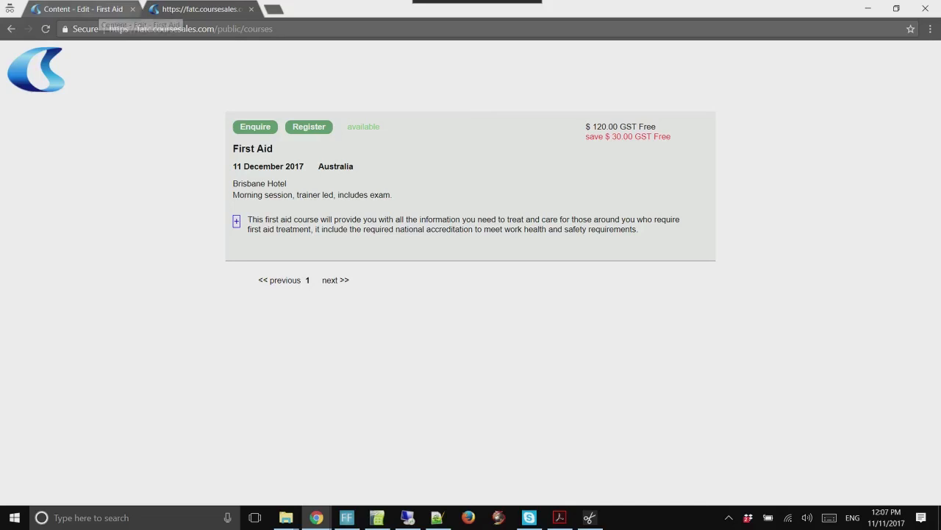
left_click(236, 221)
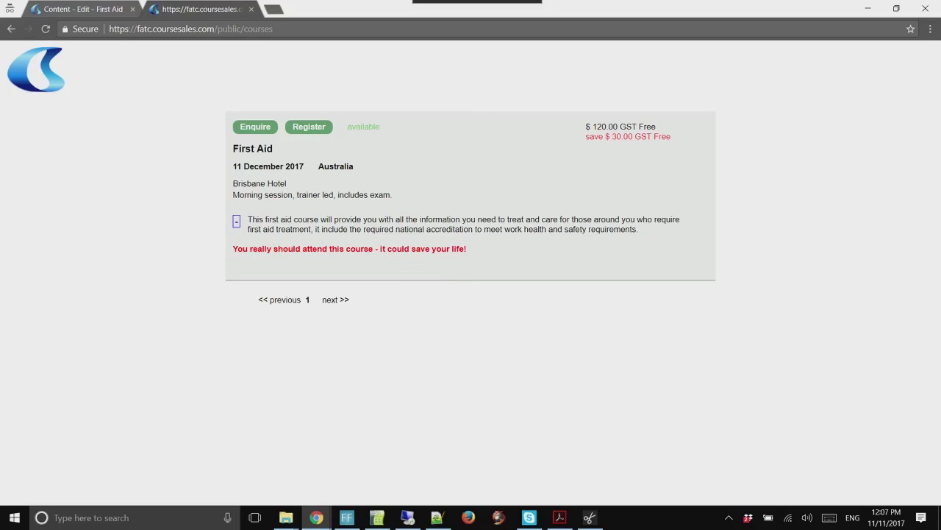
Start a First Aid registration and enter the delegate's given name and surname
left_click(309, 127)
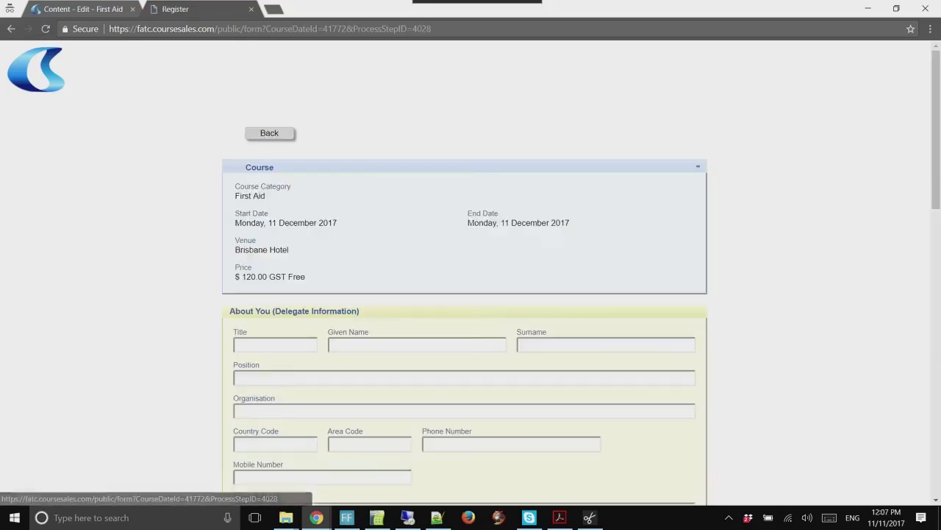
scroll(471, 273, "down", 1)
scroll(470, 272, "down", 2)
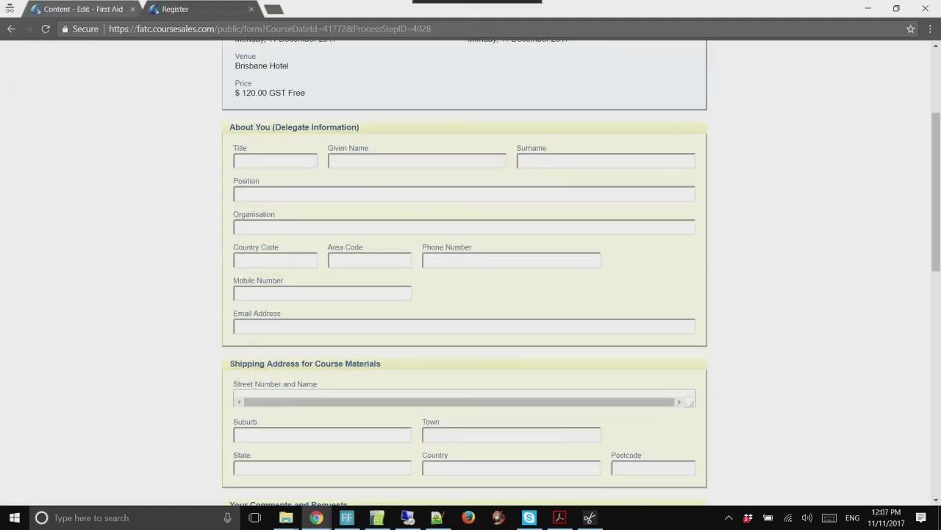
left_click(417, 161)
type("Joe")
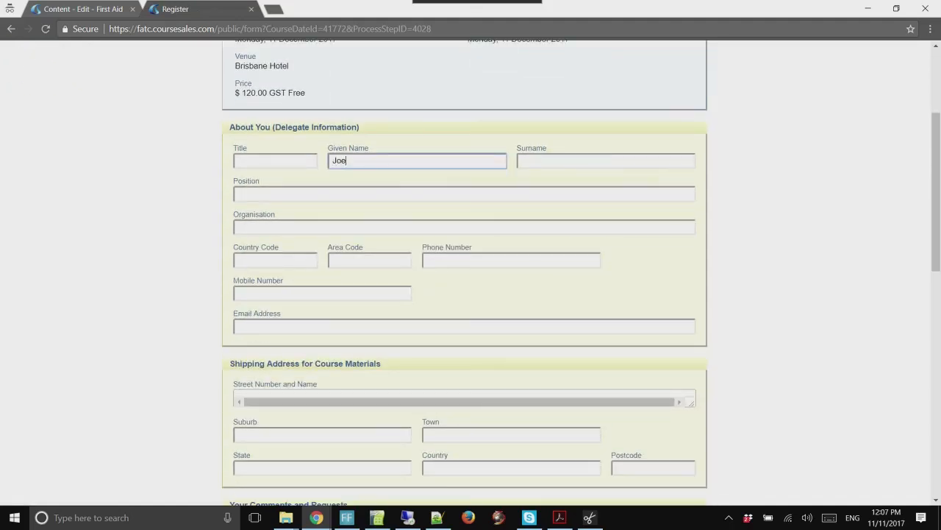
key("Tab")
type("Bloggs")
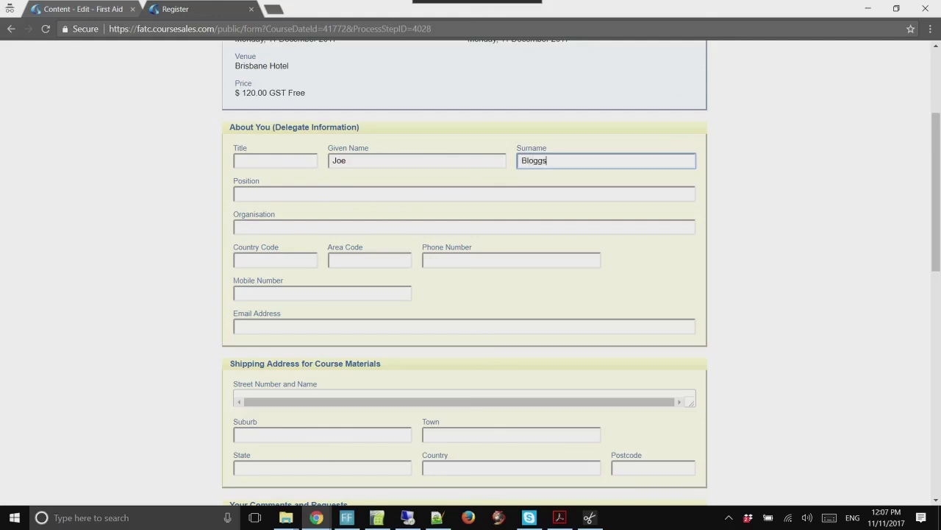
Fill in the delegate's e-mail address and submit the registration
scroll(471, 272, "down", 2)
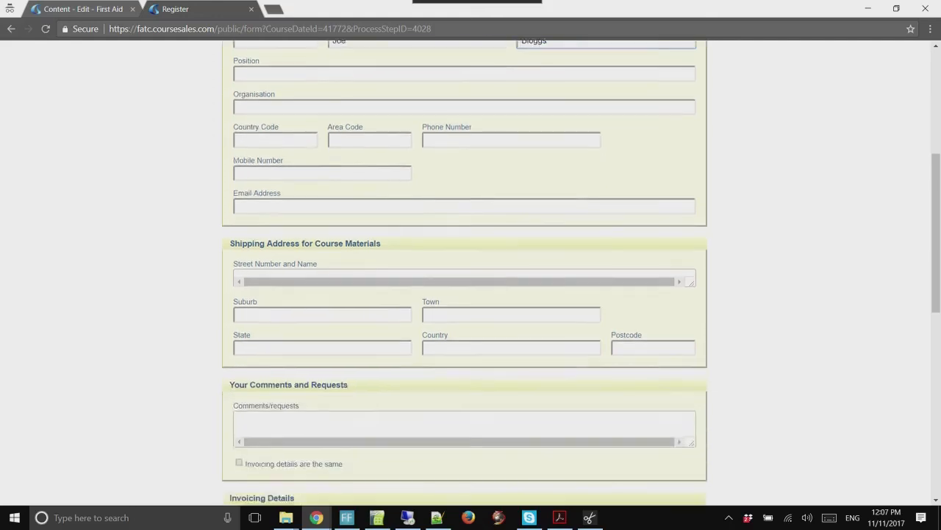
scroll(470, 272, "up", 1)
scroll(471, 272, "down", 6)
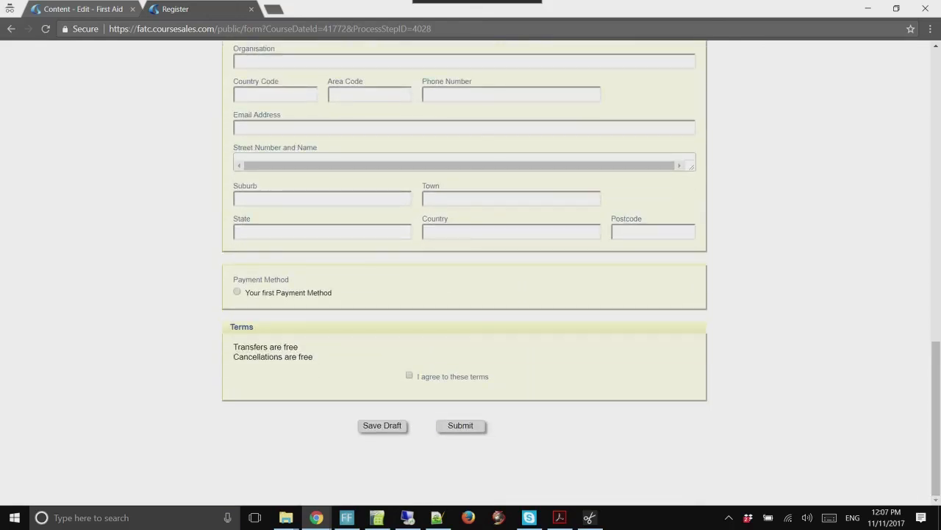
left_click_drag(936, 418, 936, 197)
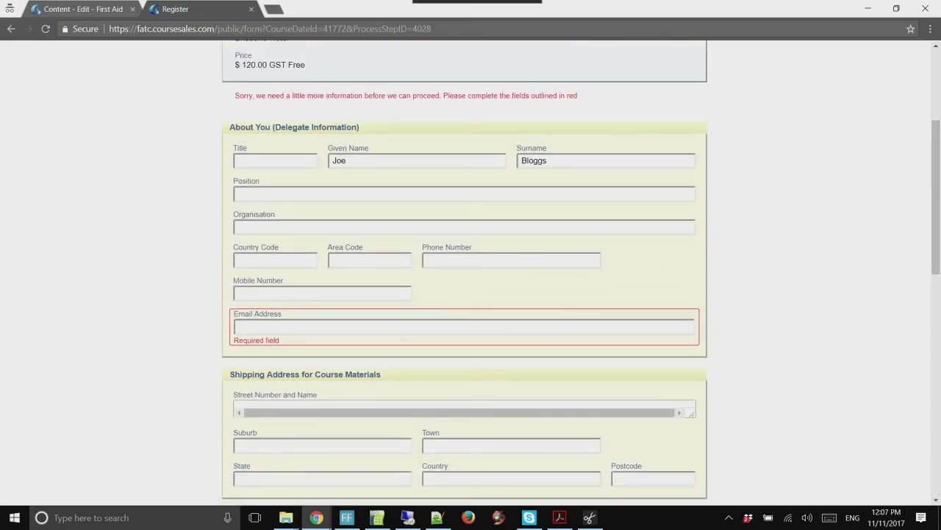
left_click(464, 327)
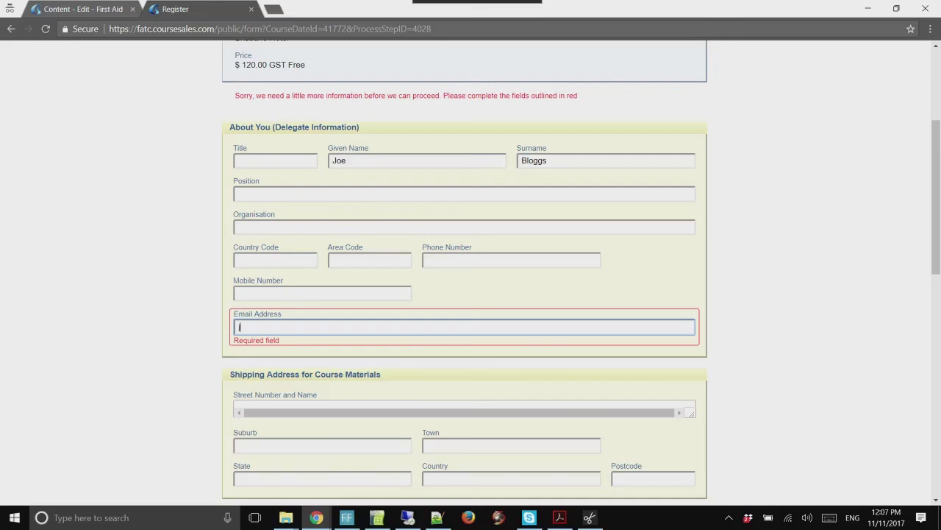
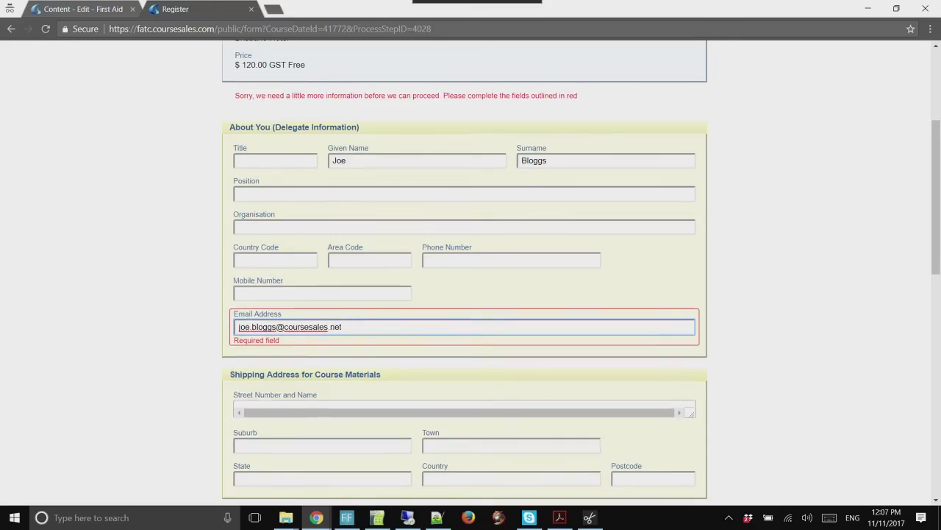
scroll(471, 272, "down", 3)
scroll(470, 272, "down", 1)
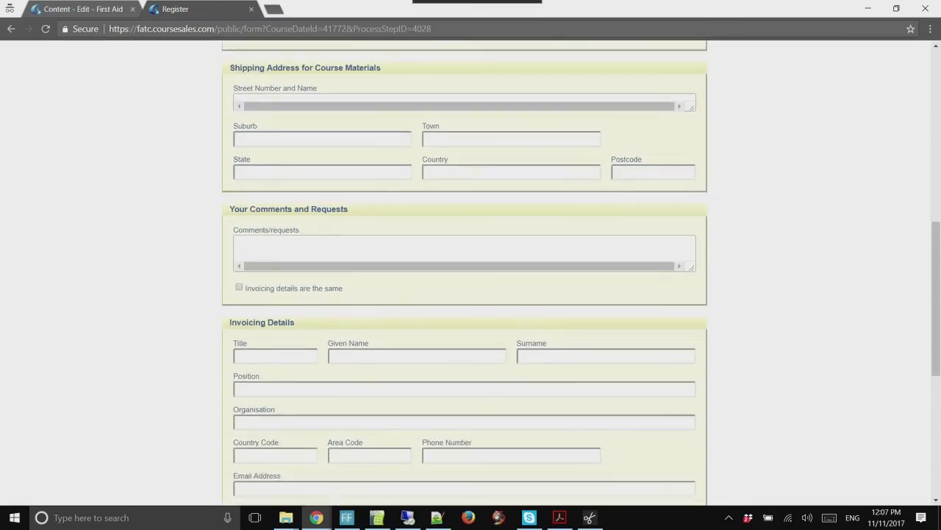
scroll(471, 272, "up", 1)
scroll(471, 272, "down", 4)
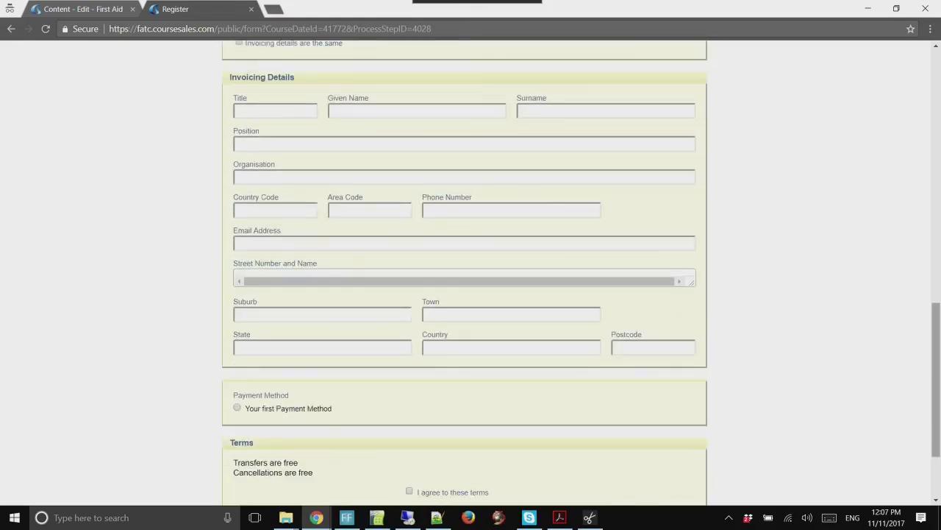
scroll(471, 272, "down", 2)
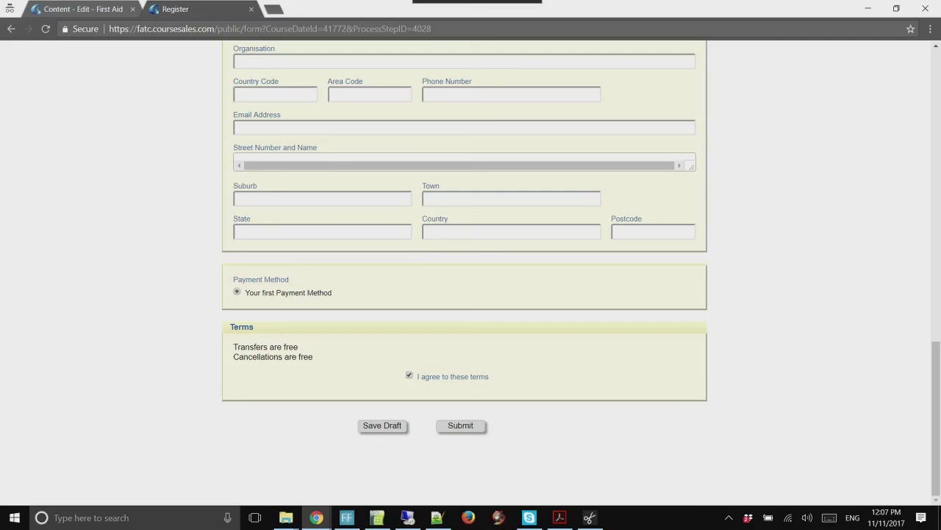
left_click(462, 426)
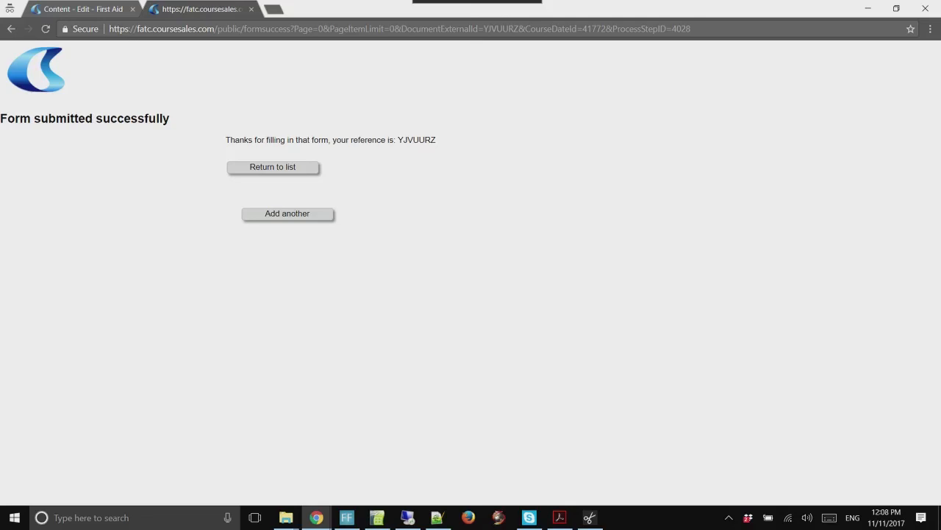
Return to the public course list, then switch back to the First Aid content editor
left_click(273, 168)
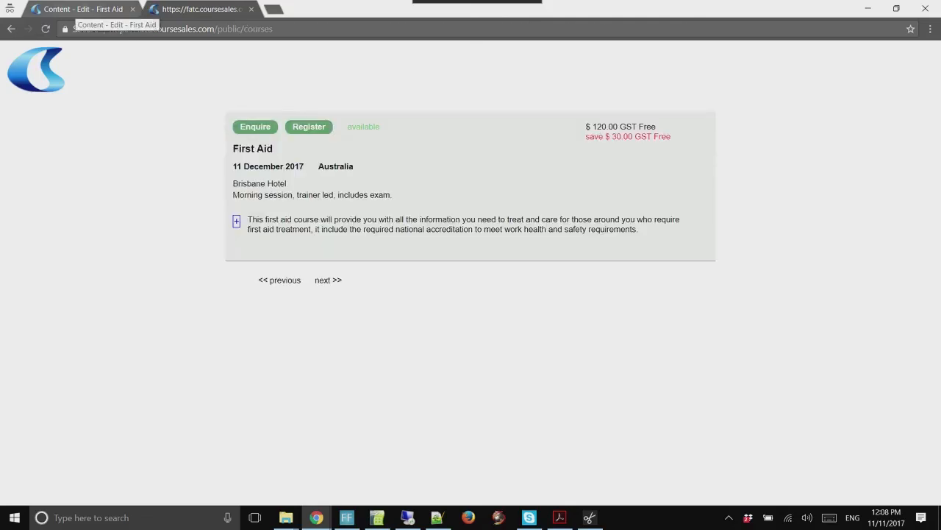
left_click(81, 9)
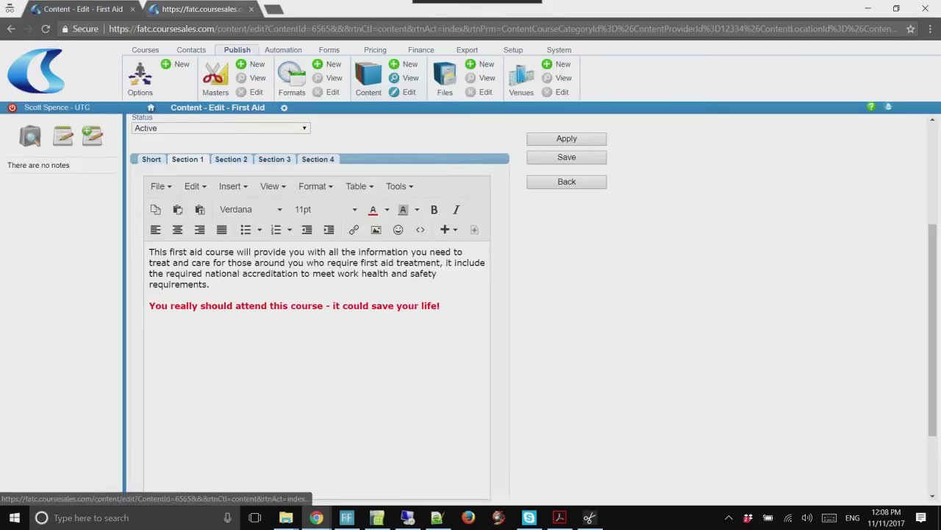
Check the new registration under Courses > Documents, view the Dates list, then switch windows with Alt+Tab
left_click(145, 50)
left_click(408, 74)
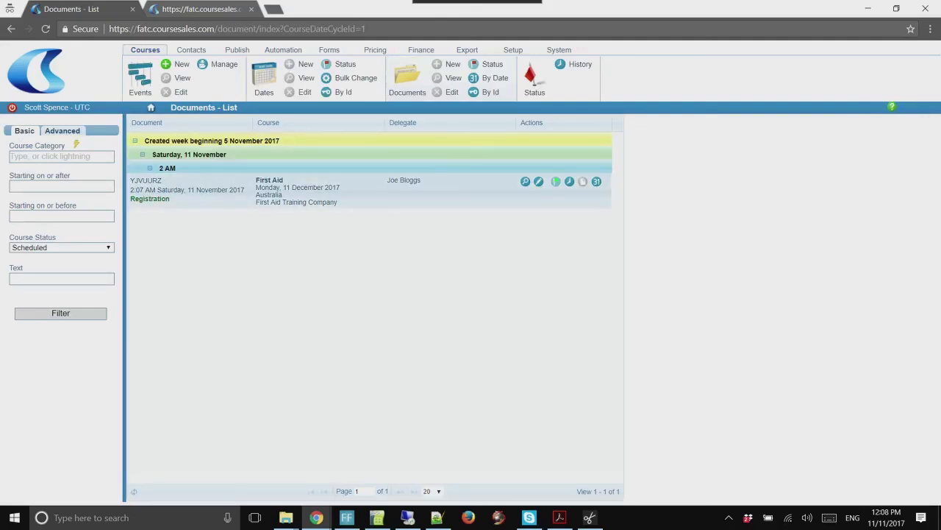
left_click(265, 74)
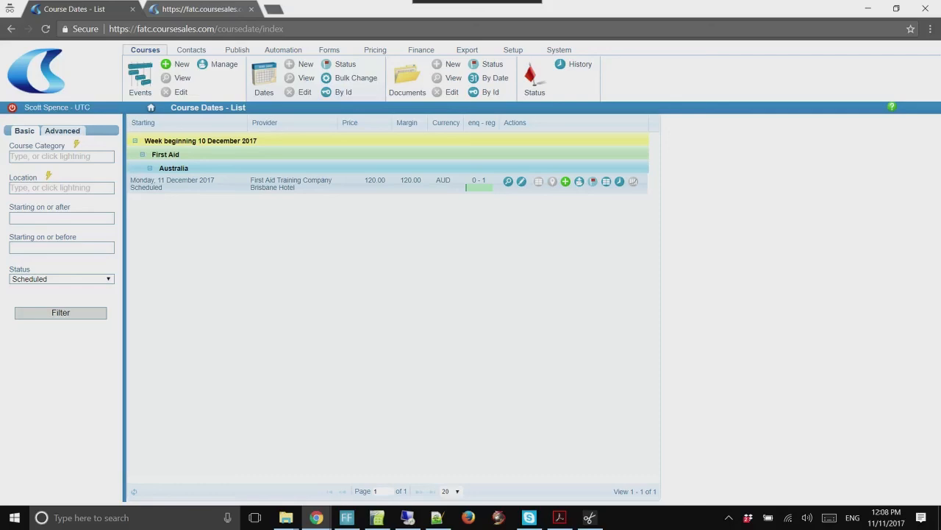
key("alt+Tab")
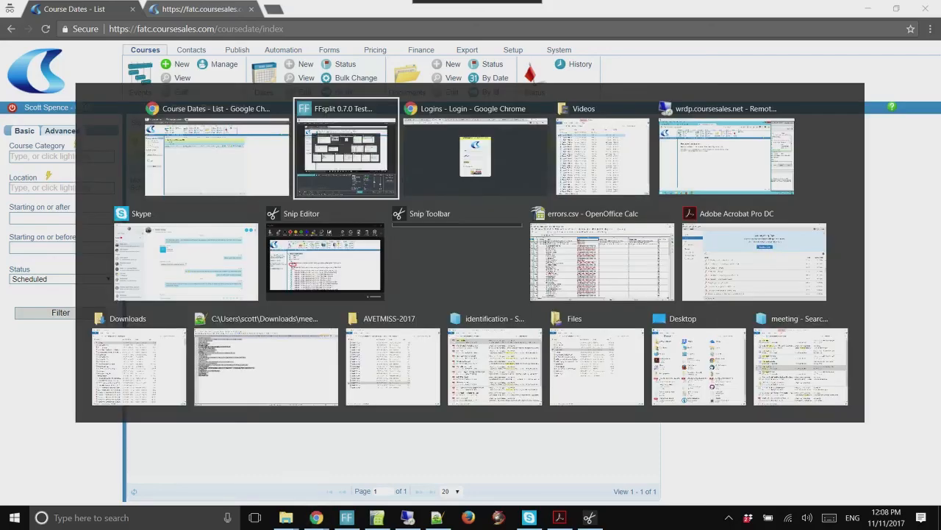